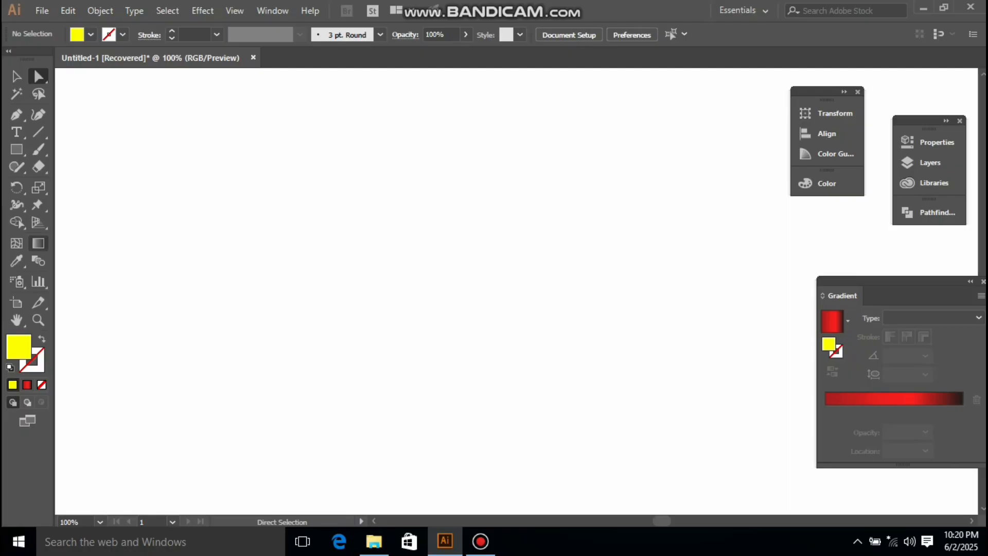
# Step: Draw a rectangle and fill it with the red linear gradient swatch
pyautogui.click(16, 150)
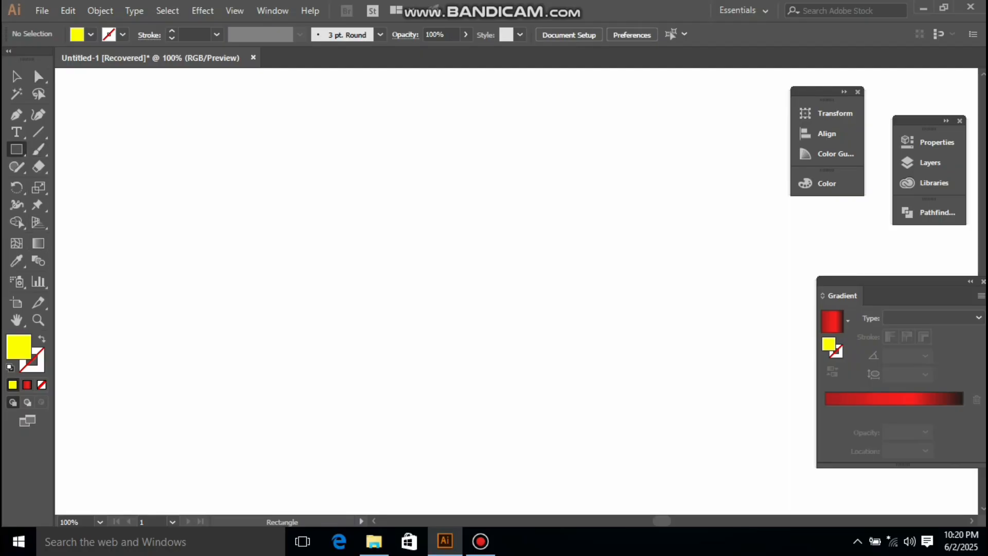
pyautogui.moveTo(341, 208); pyautogui.dragTo(569, 302)
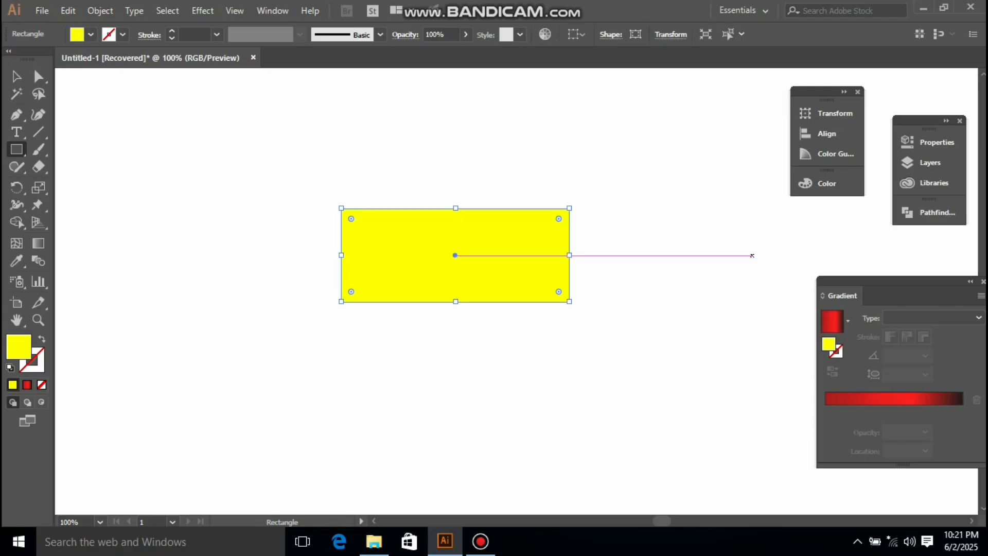
pyautogui.click(833, 321)
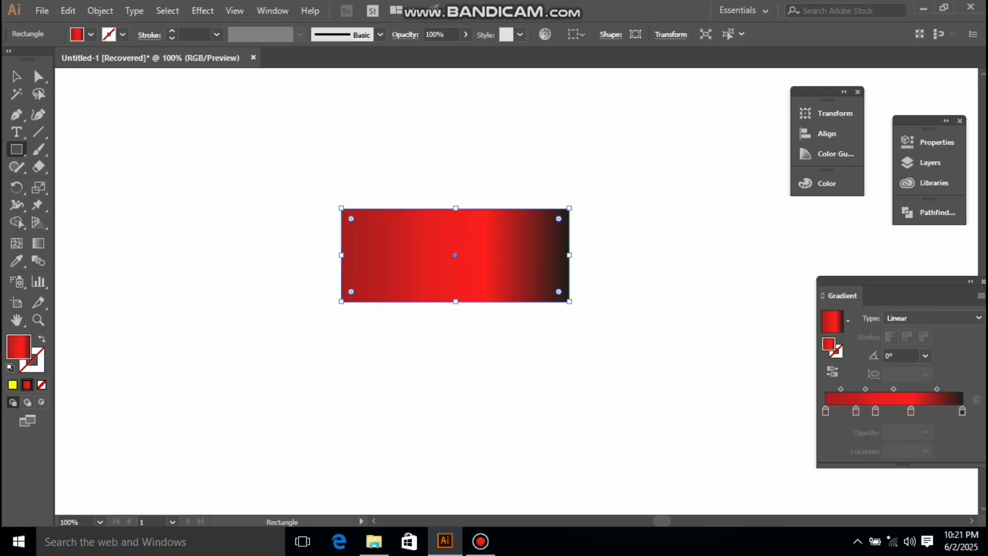
# Step: Enlarge the gradient rectangle by dragging its lower-right corner outward
pyautogui.moveTo(895, 282); pyautogui.dragTo(872, 261)
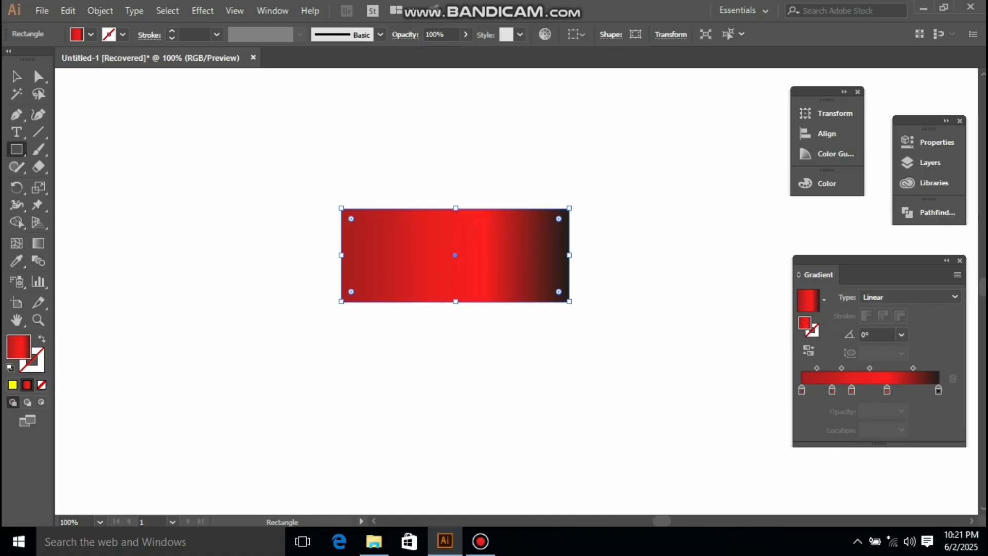
pyautogui.moveTo(569, 302); pyautogui.dragTo(602, 378)
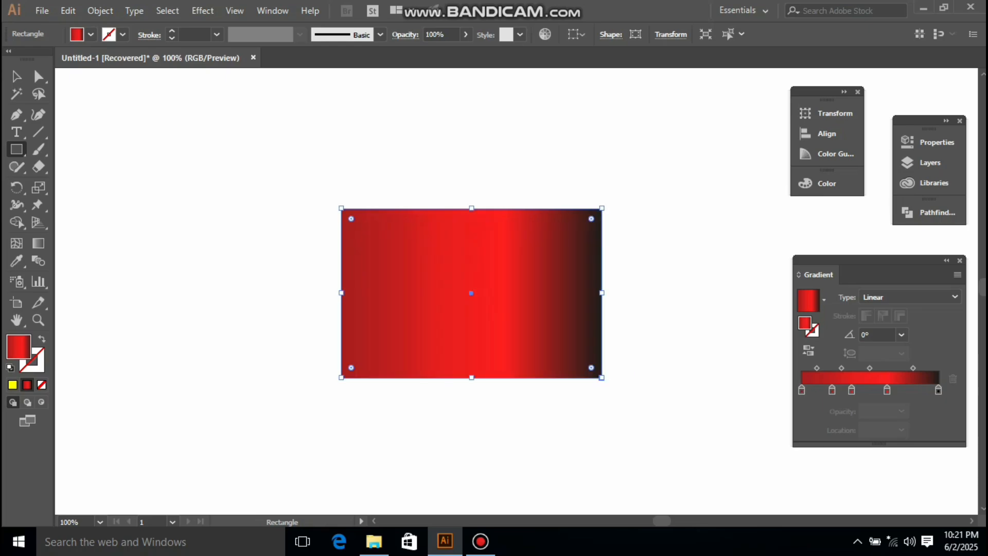
# Step: Recolor the gradient stop at 62.69% location to orange by setting green to 179
pyautogui.click(886, 390)
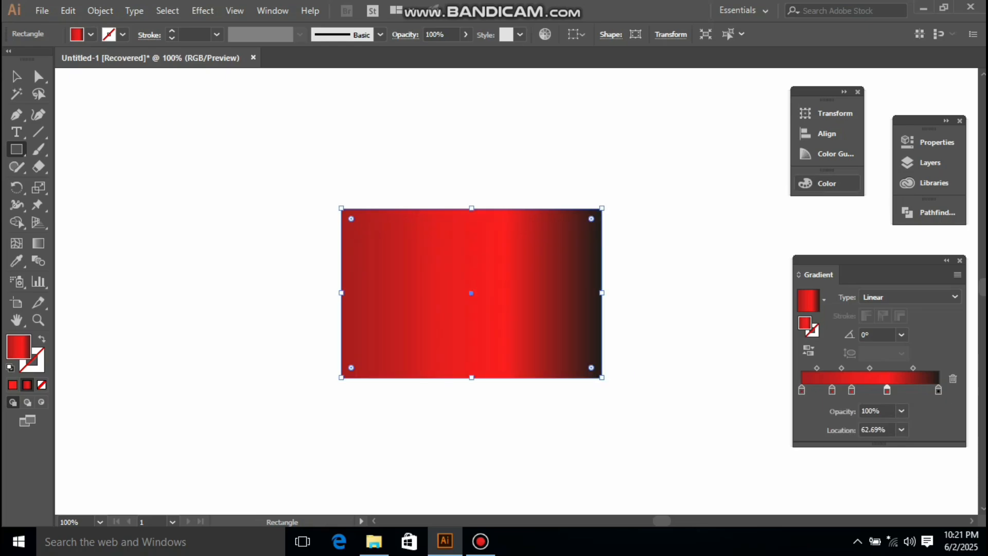
pyautogui.click(844, 92)
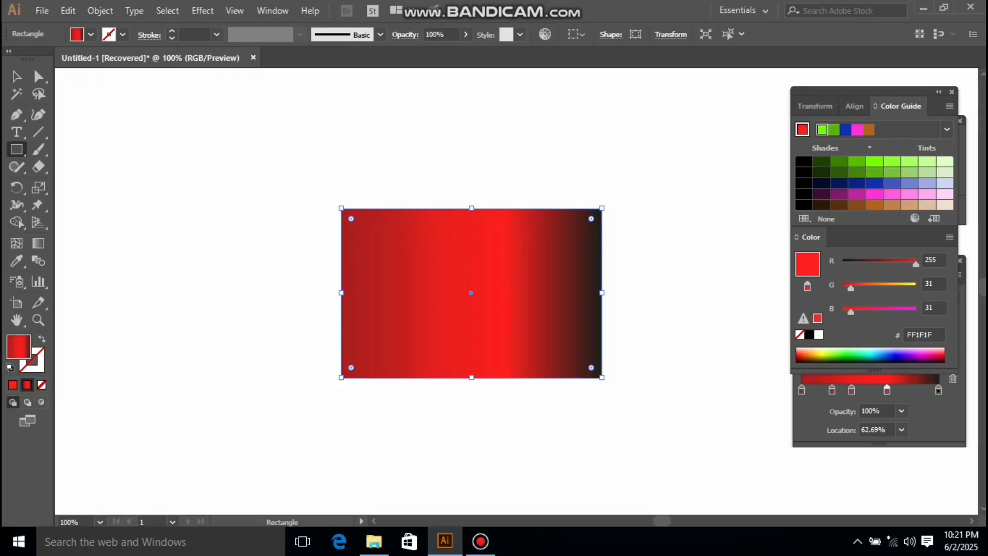
pyautogui.moveTo(864, 91); pyautogui.dragTo(843, 71)
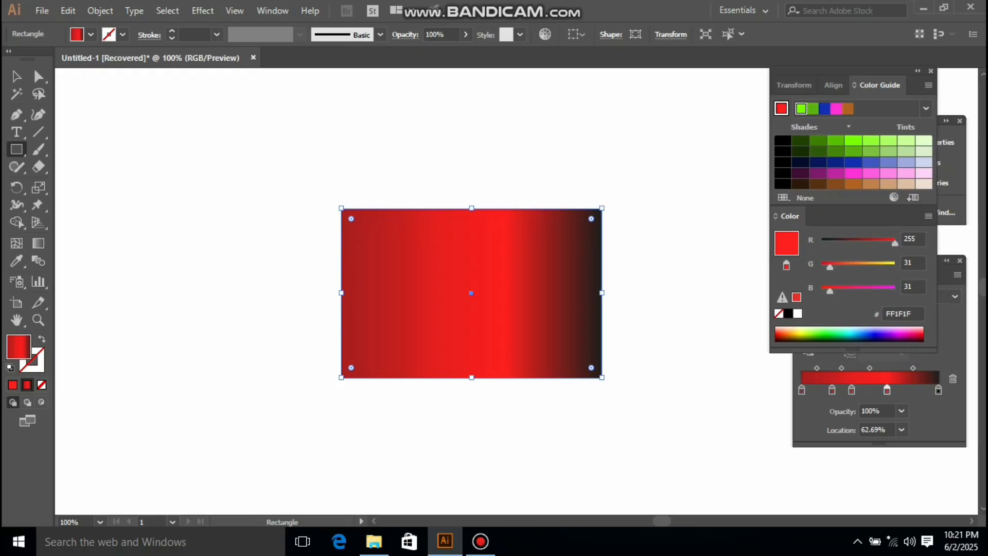
pyautogui.moveTo(829, 267); pyautogui.dragTo(874, 267)
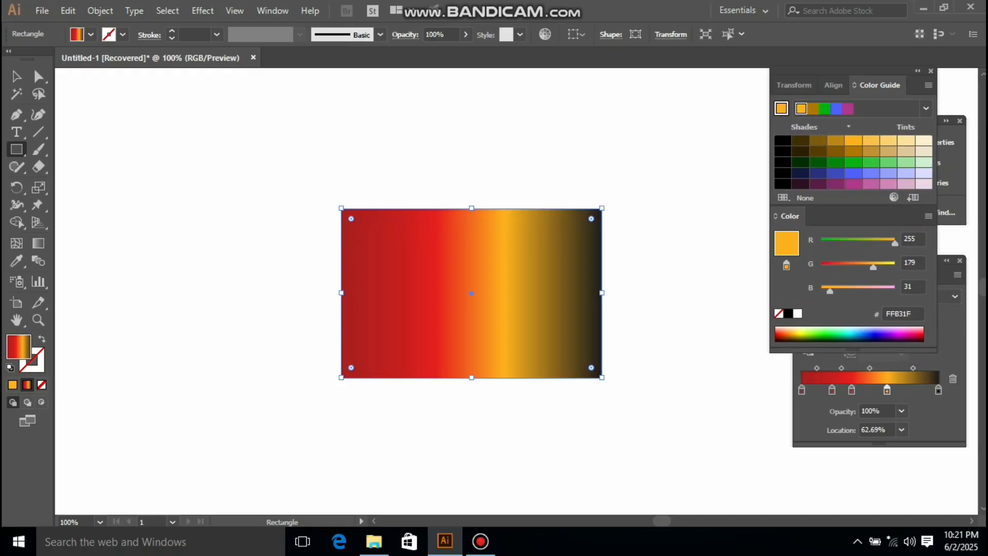
# Step: Recolor the gradient stop at 39.12% location to orange by setting green to 168
pyautogui.click(853, 389)
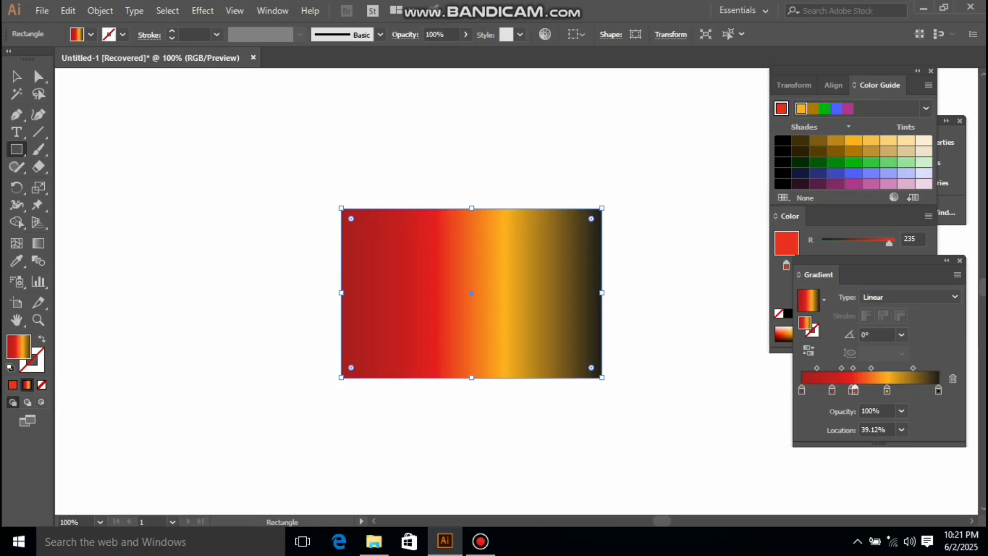
pyautogui.click(859, 217)
pyautogui.moveTo(836, 267); pyautogui.dragTo(869, 267)
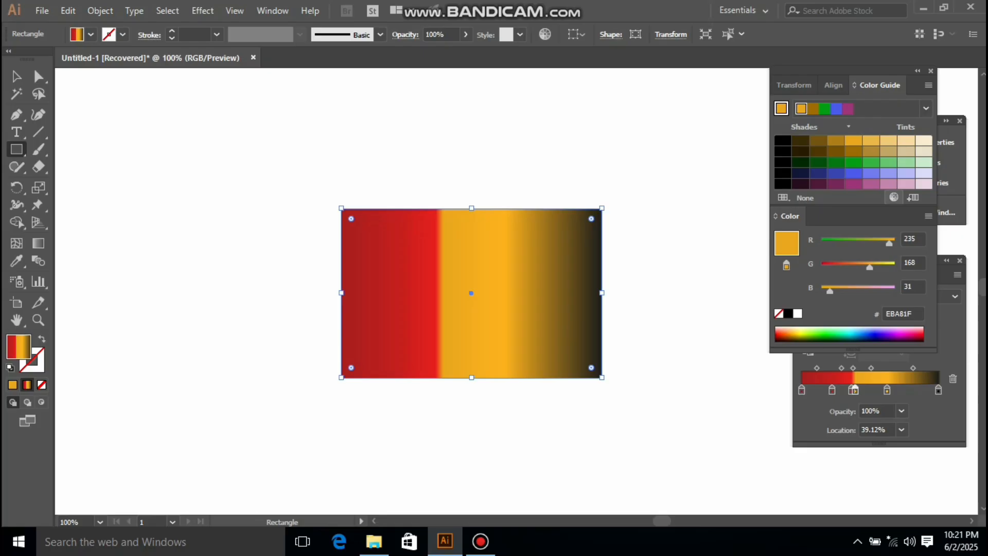
# Step: Change the rectangle's gradient type to Radial
pyautogui.moveTo(874, 216); pyautogui.dragTo(849, 85)
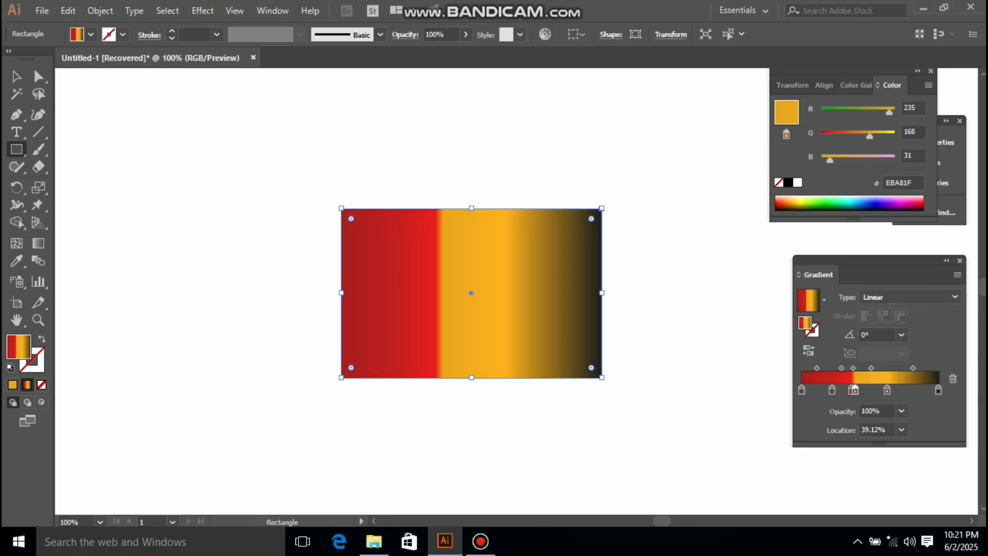
pyautogui.click(908, 297)
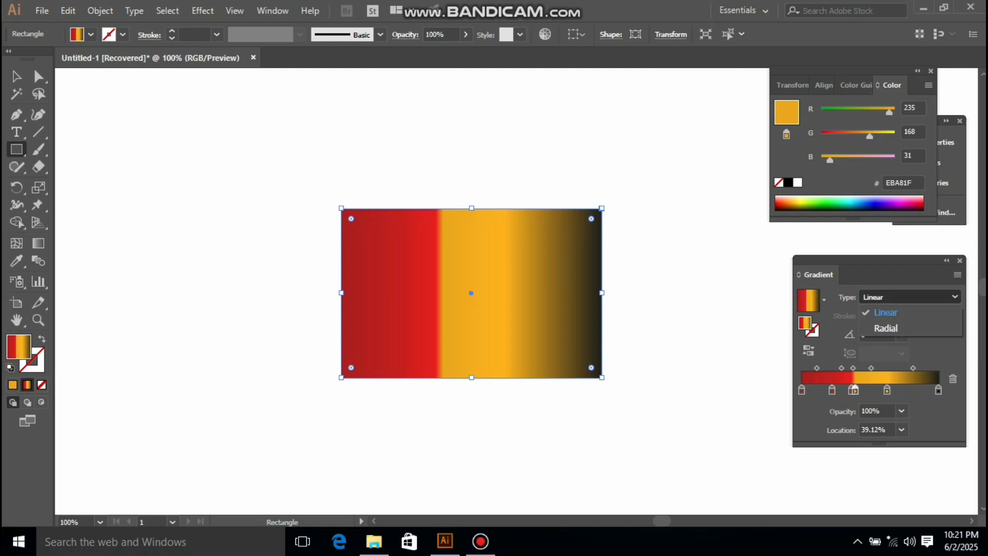
pyautogui.click(875, 324)
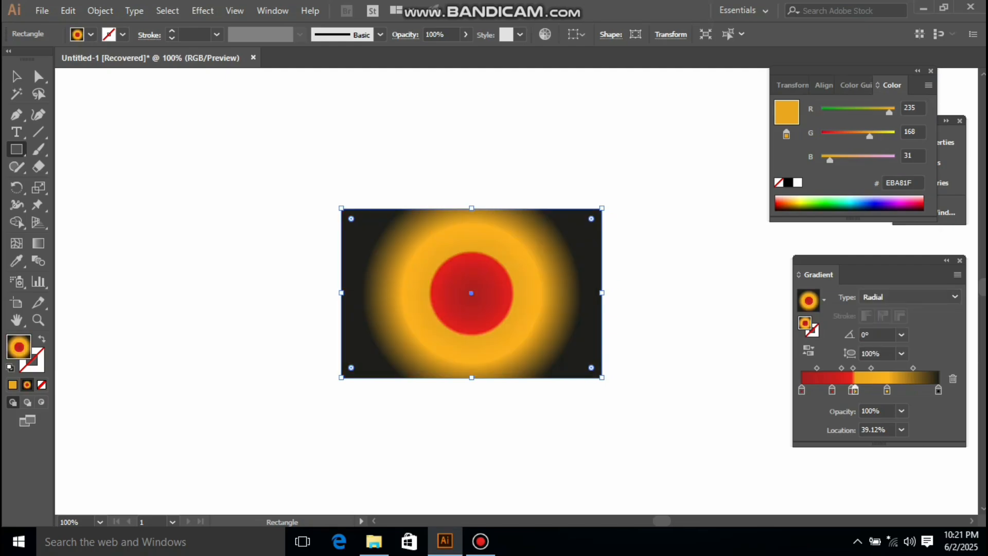
# Step: Select the gradient rectangle and delete it
pyautogui.press('v')
pyautogui.click(406, 164)
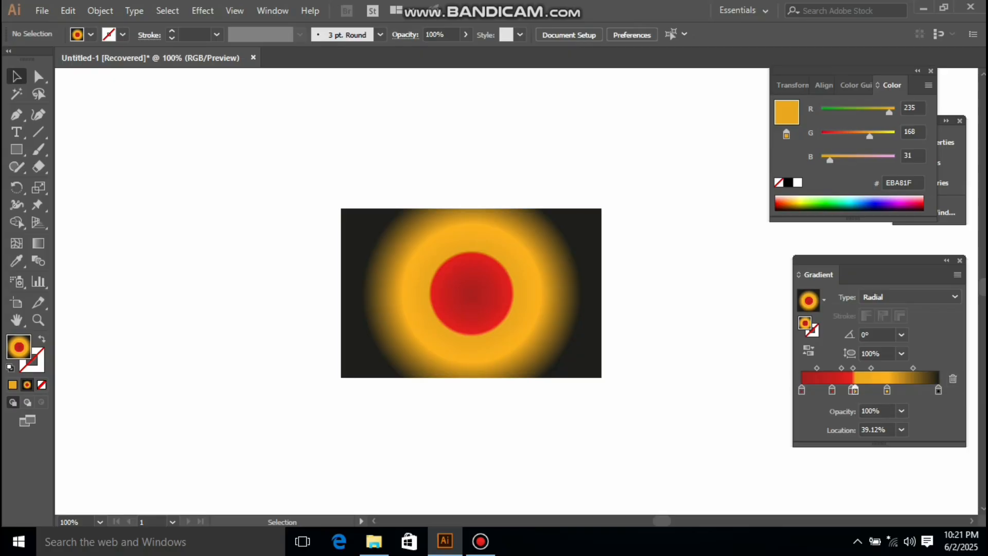
pyautogui.moveTo(272, 172); pyautogui.dragTo(708, 437)
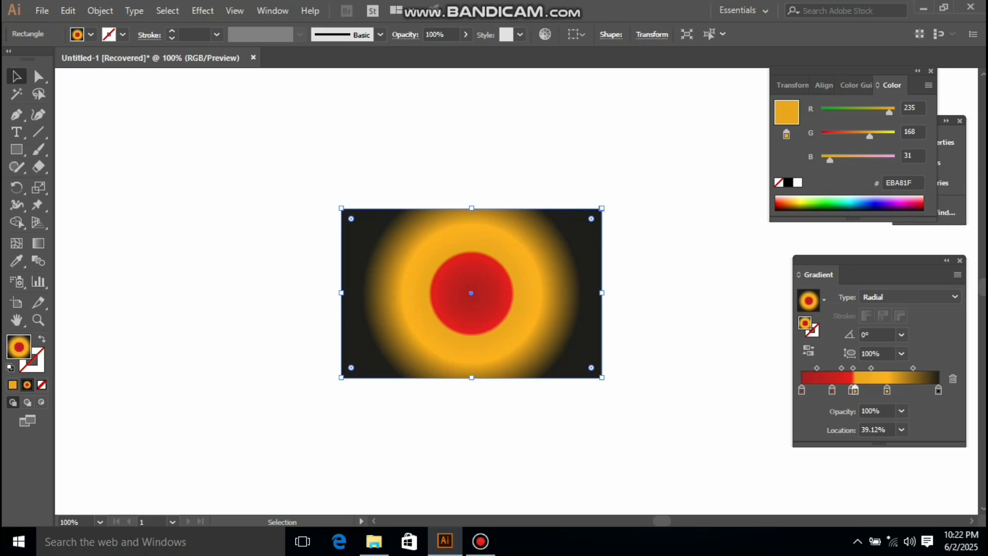
pyautogui.press('Delete')
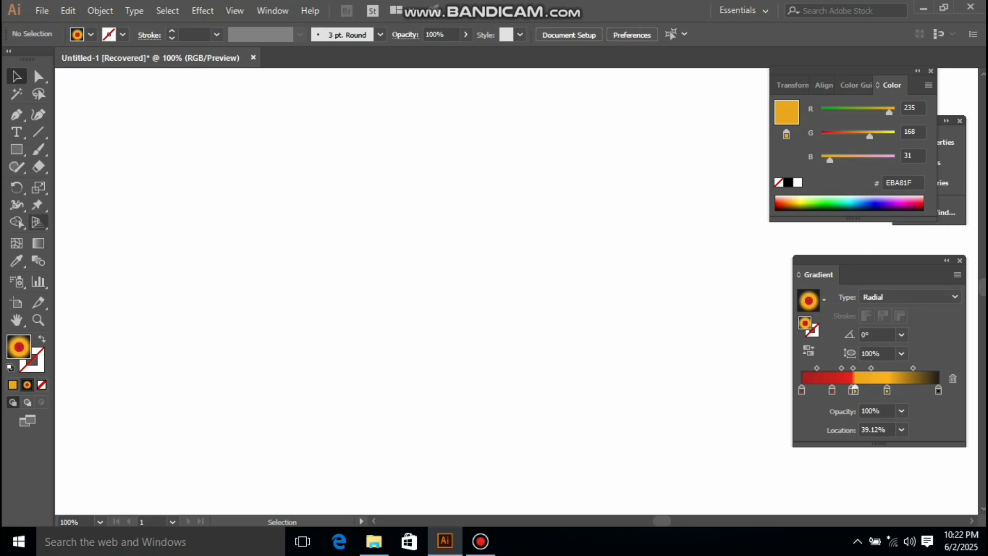
# Step: Draw a new rectangle and give it a solid orange fill
pyautogui.click(16, 149)
pyautogui.moveTo(302, 210); pyautogui.dragTo(560, 334)
pyautogui.press(',')
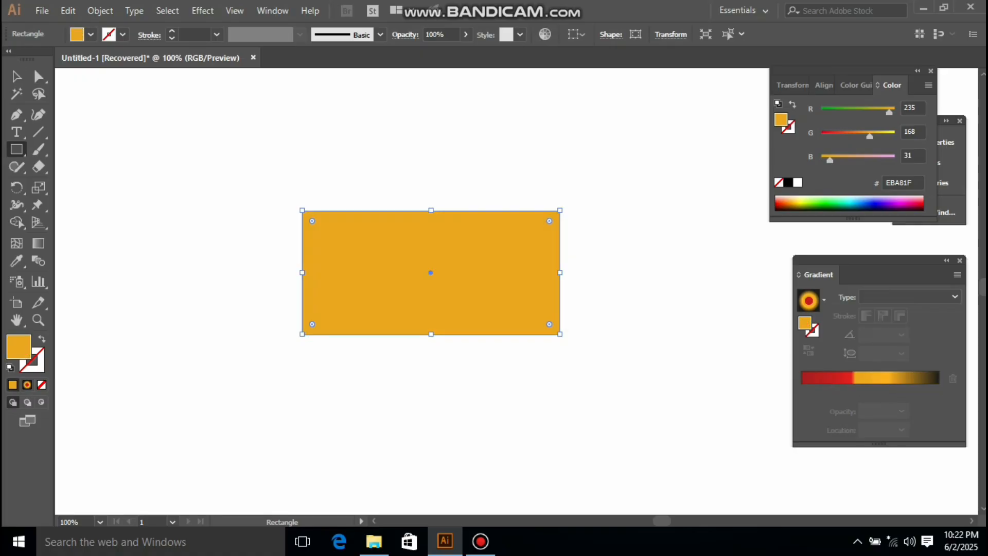
# Step: Set the rectangle's fill to yellow by raising green to 255 and lowering blue to 0
pyautogui.moveTo(869, 136); pyautogui.dragTo(896, 136)
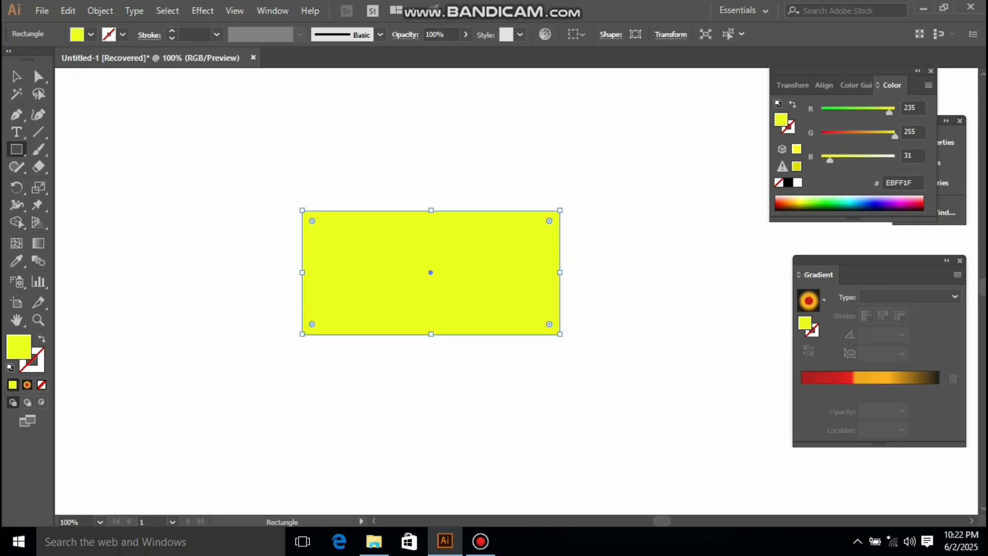
pyautogui.moveTo(829, 160); pyautogui.dragTo(822, 160)
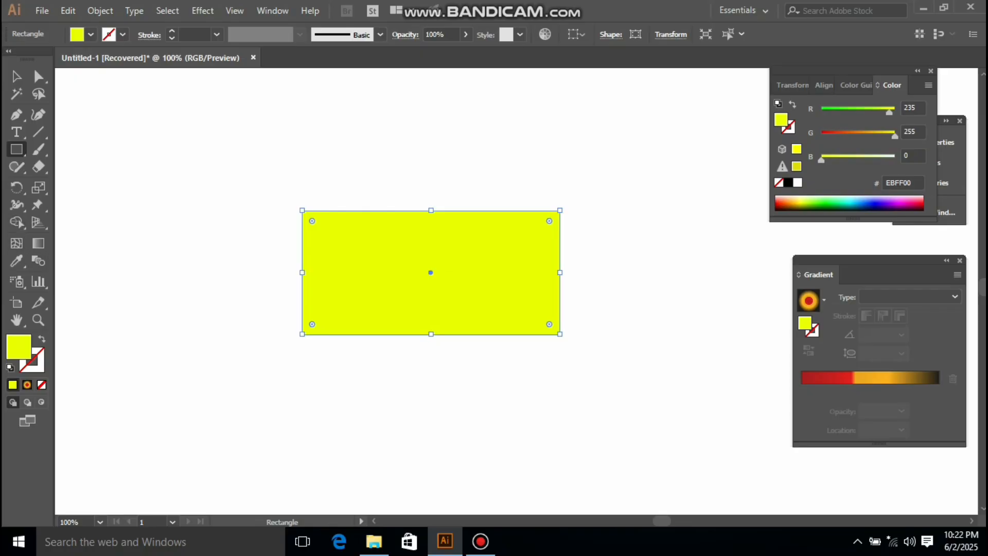
# Step: Add a mesh point at the rectangle's center with the Mesh tool
pyautogui.click(946, 260)
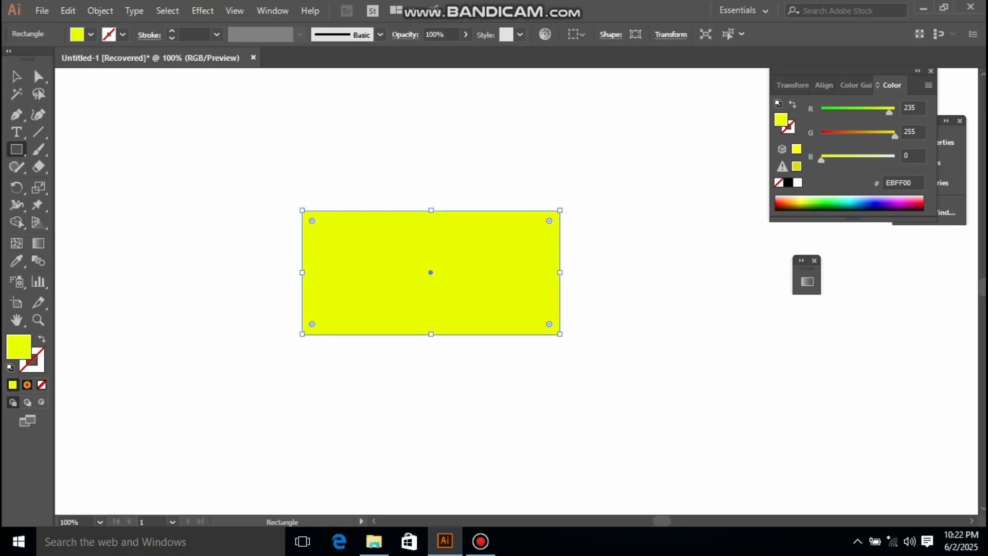
pyautogui.moveTo(807, 268); pyautogui.dragTo(985, 237)
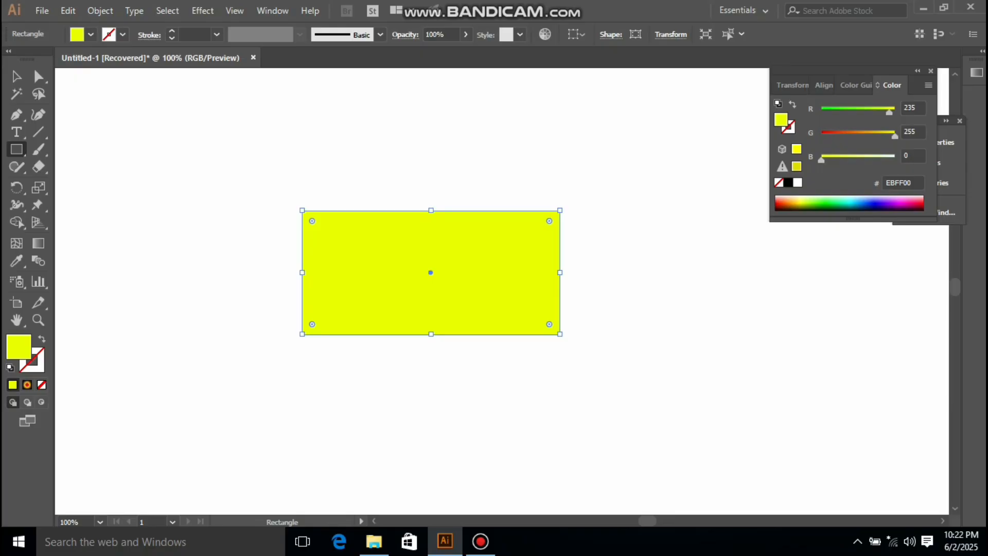
pyautogui.press('u')
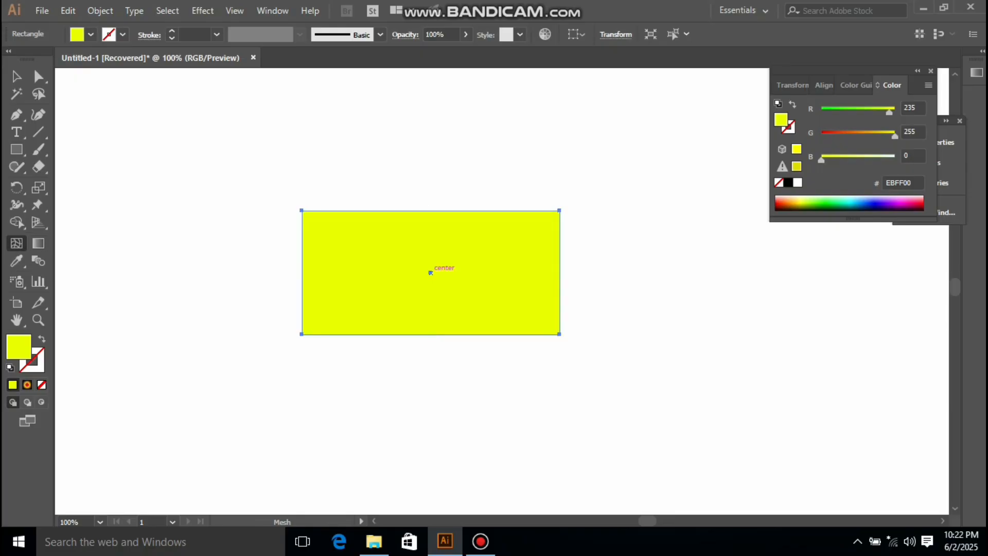
pyautogui.click(430, 273)
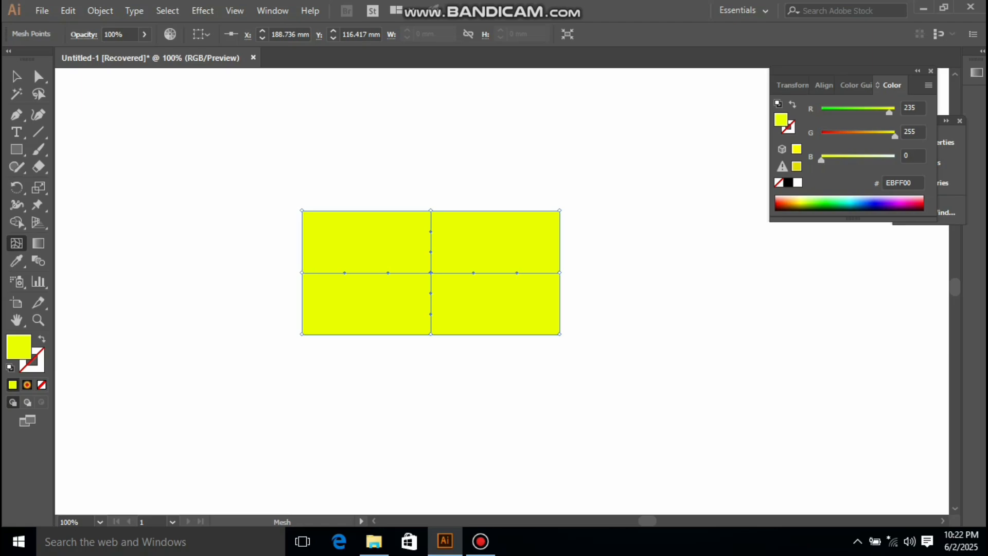
# Step: Select the outer edge mesh points, color them orange EBA600, and deselect
pyautogui.press('v')
pyautogui.press('a')
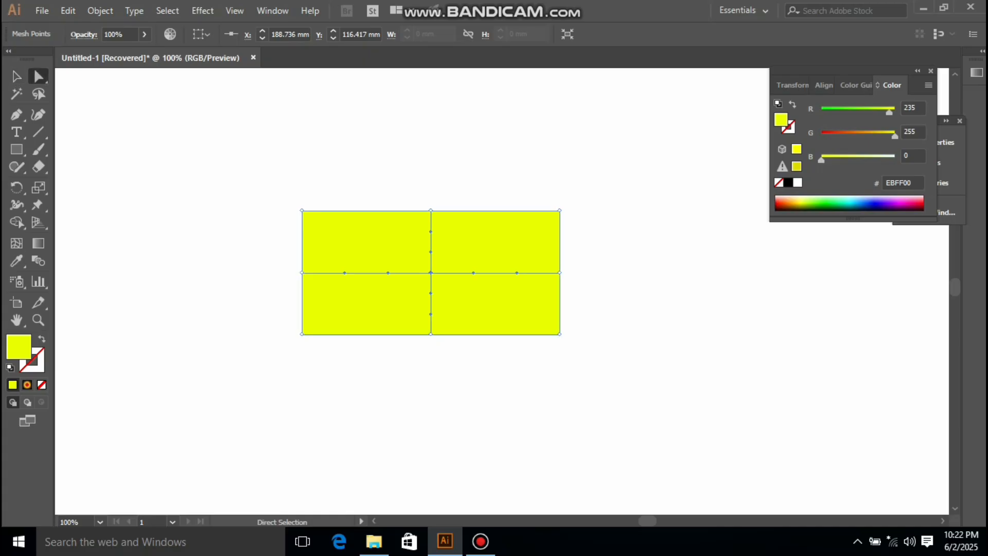
pyautogui.moveTo(284, 201); pyautogui.dragTo(602, 227)
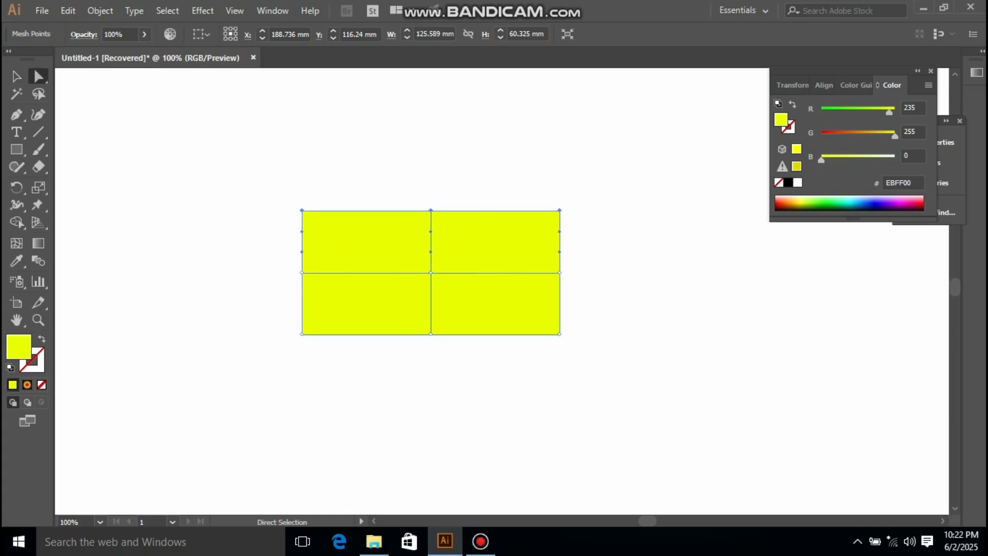
pyautogui.moveTo(569, 261); pyautogui.dragTo(539, 361)
pyautogui.moveTo(443, 338); pyautogui.dragTo(263, 305)
pyautogui.moveTo(294, 263); pyautogui.dragTo(319, 282)
pyautogui.moveTo(895, 136); pyautogui.dragTo(869, 135)
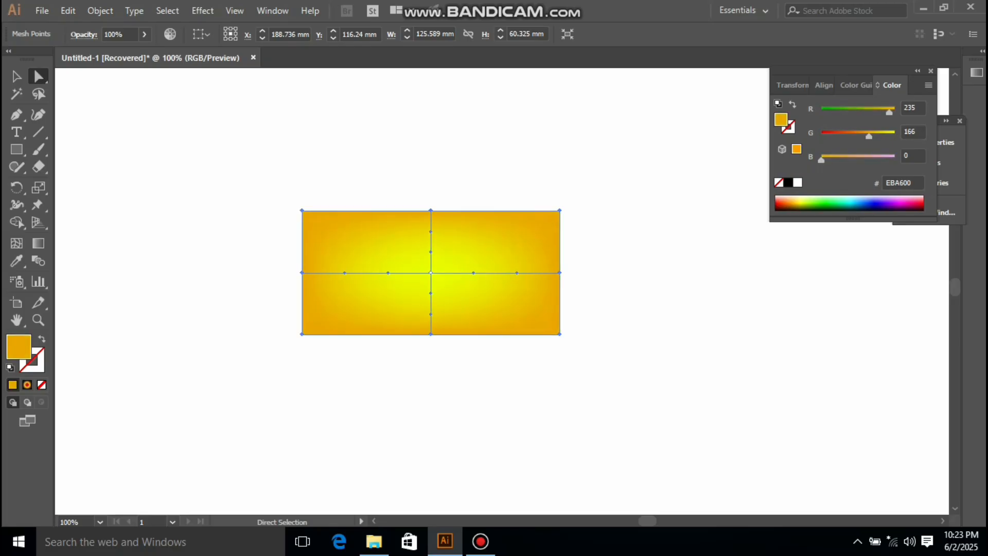
pyautogui.press('v')
pyautogui.hotkey('ctrl', 'shift', 'a')
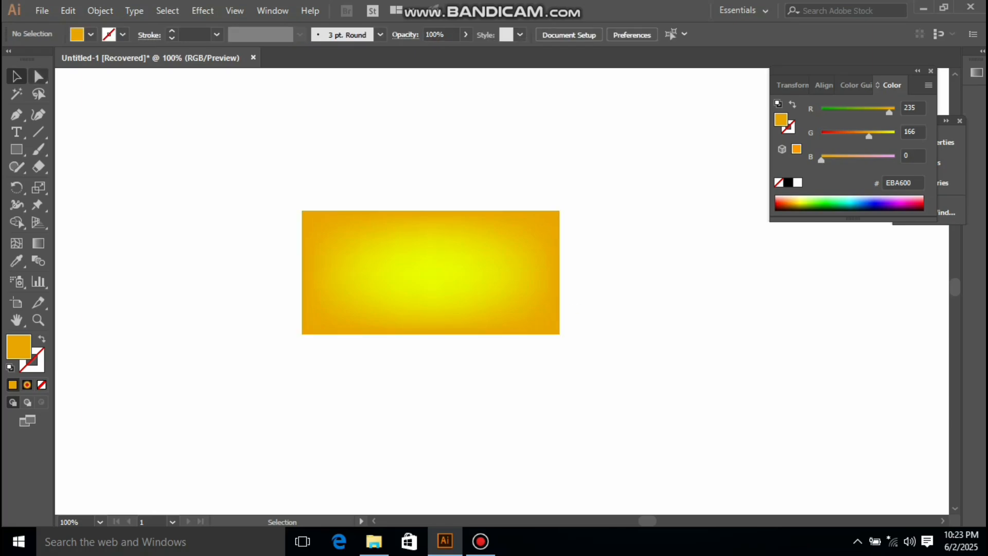
# Step: Pull the middle mesh points of all four edges inward to form a bow-tie shape, then deselect
pyautogui.click(39, 77)
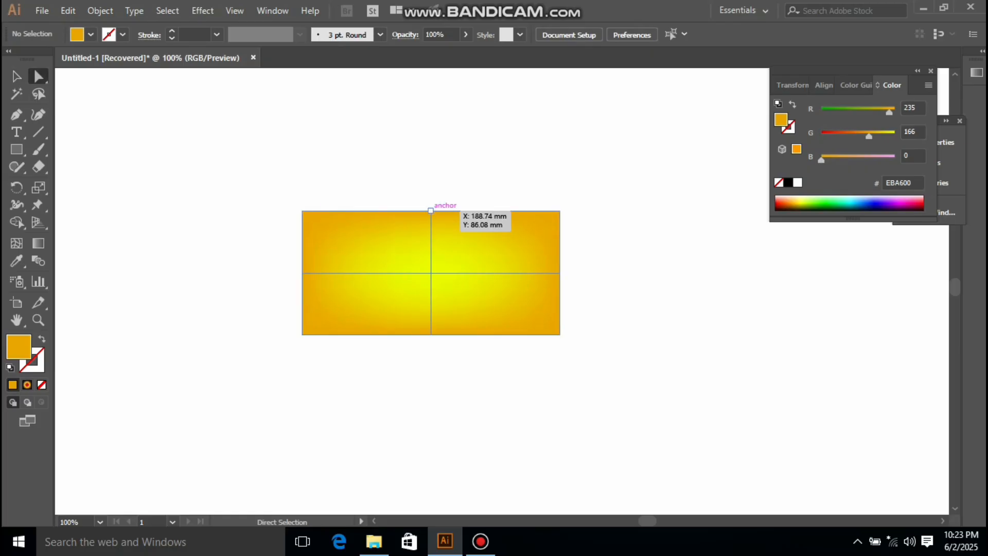
pyautogui.moveTo(431, 210); pyautogui.dragTo(431, 240)
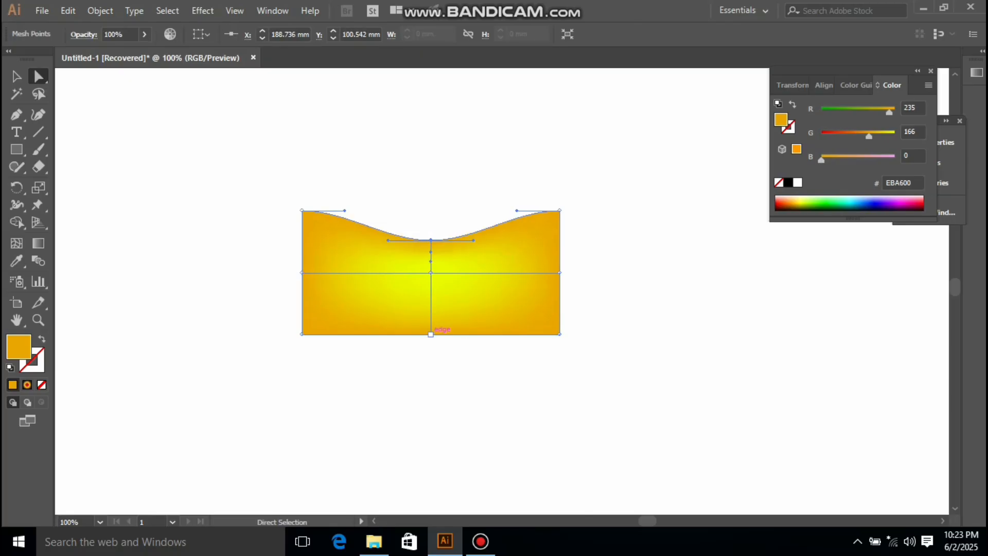
pyautogui.moveTo(431, 335); pyautogui.dragTo(435, 309)
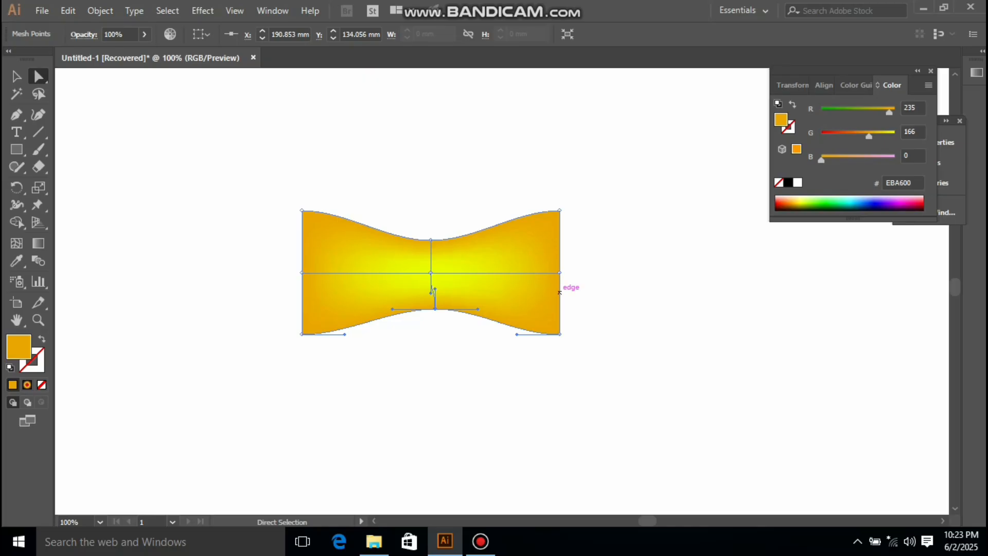
pyautogui.moveTo(559, 272); pyautogui.dragTo(538, 272)
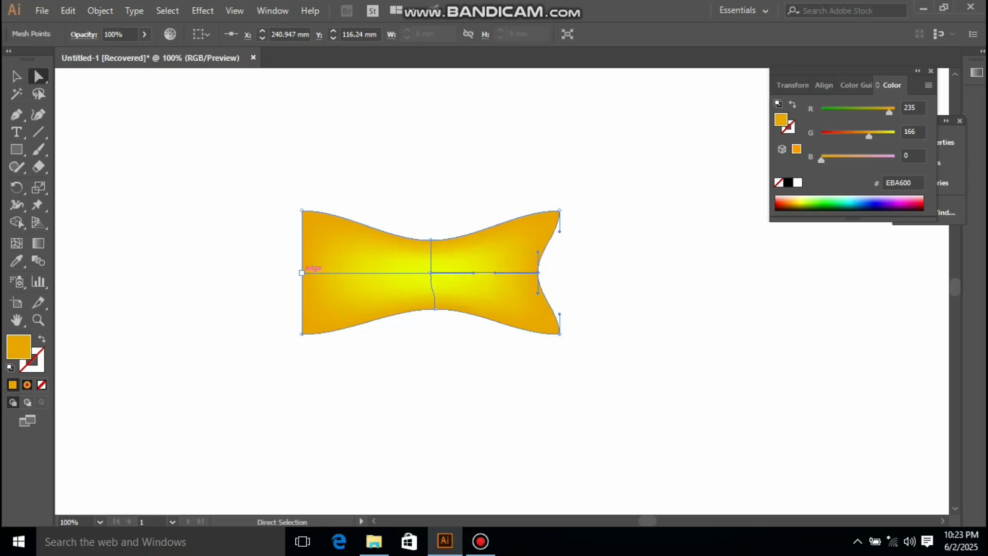
pyautogui.moveTo(301, 272); pyautogui.dragTo(333, 273)
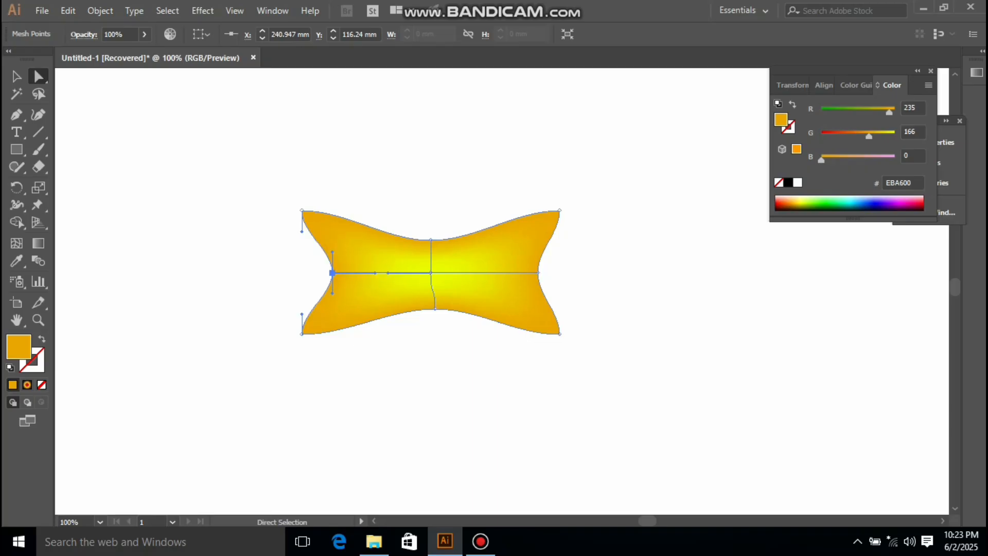
pyautogui.press('v')
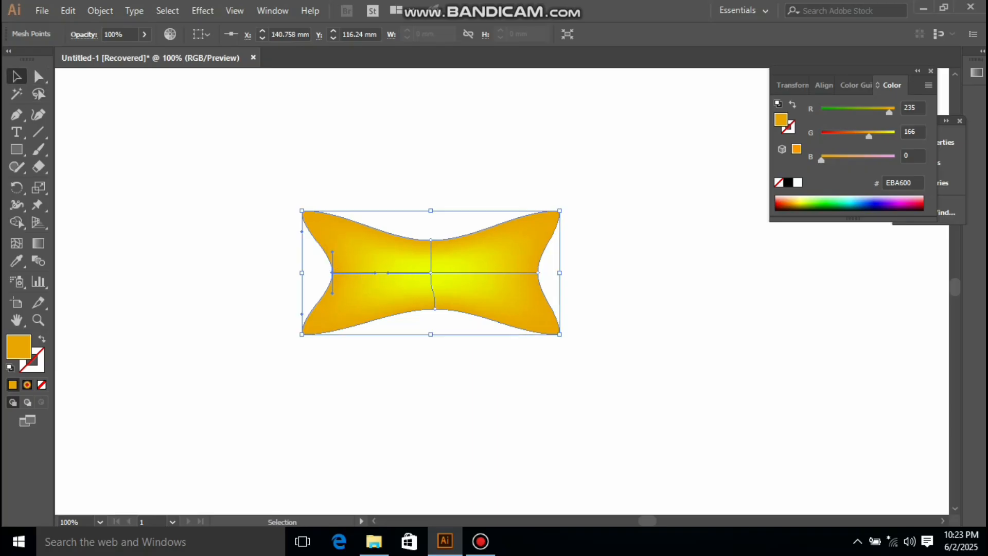
pyautogui.hotkey('ctrl', 'shift', 'a')
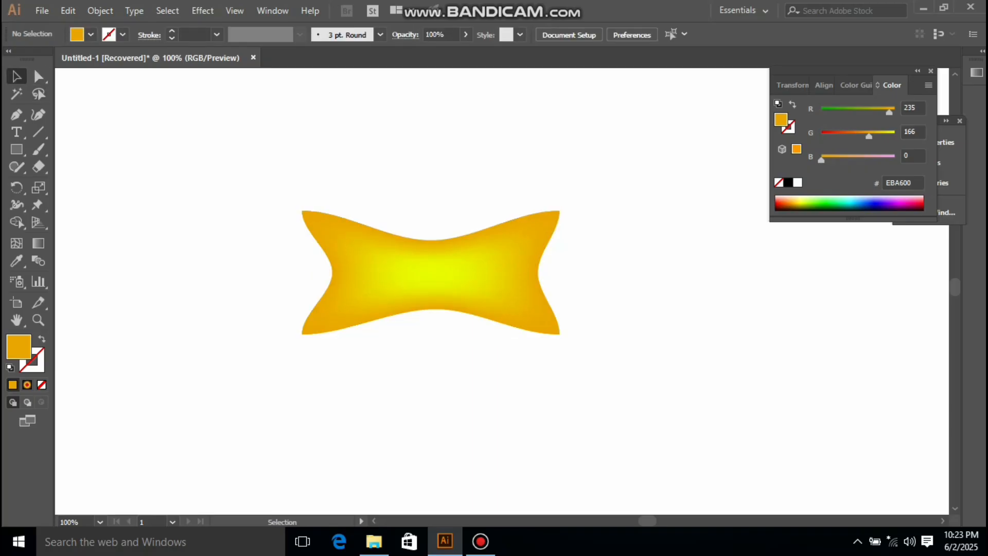
# Step: Select the whole bow-tie shape and delete it
pyautogui.click(430, 273)
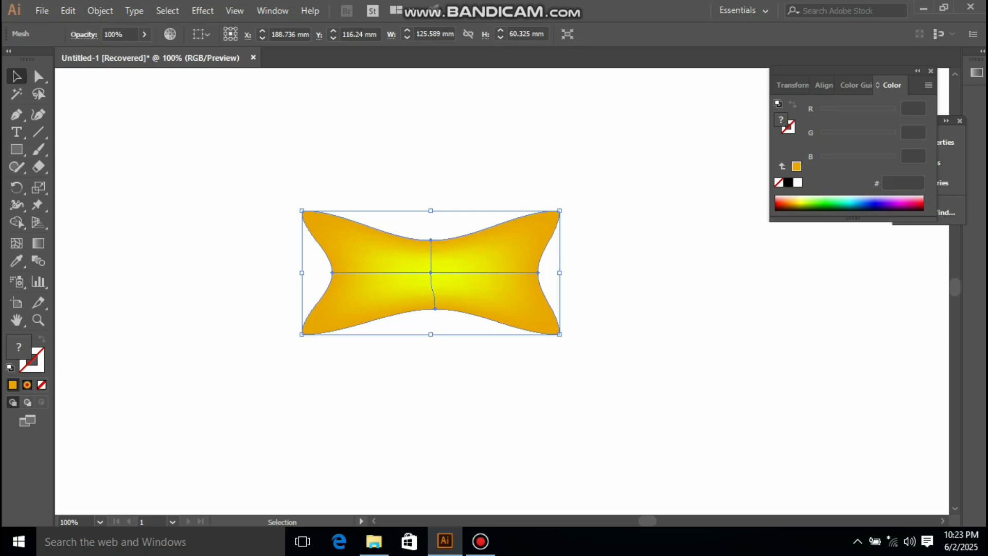
pyautogui.moveTo(282, 188); pyautogui.dragTo(642, 467)
pyautogui.press('Delete')
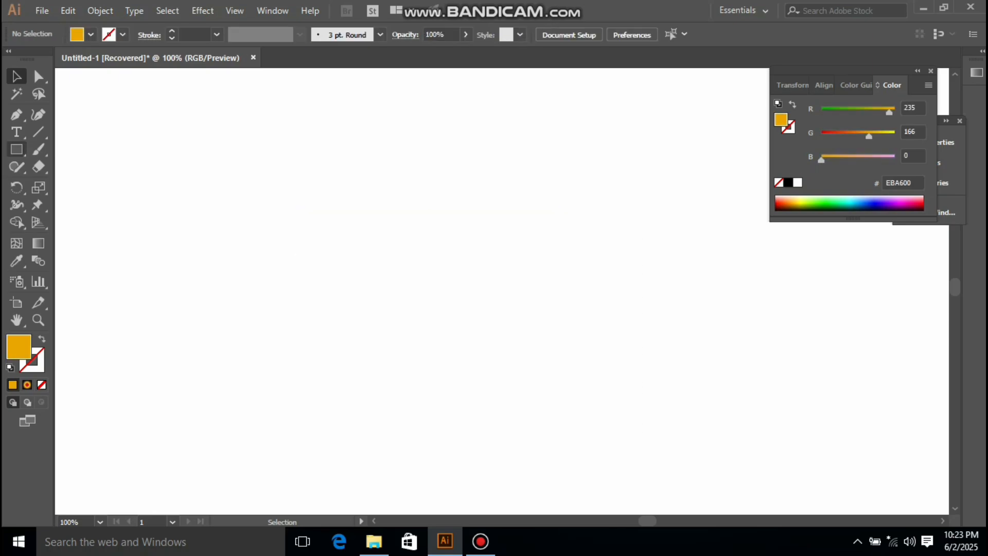
# Step: Draw a new rectangle and set its fill to yellow EBFF00 by raising green to 255
pyautogui.press('m')
pyautogui.moveTo(420, 246); pyautogui.dragTo(568, 352)
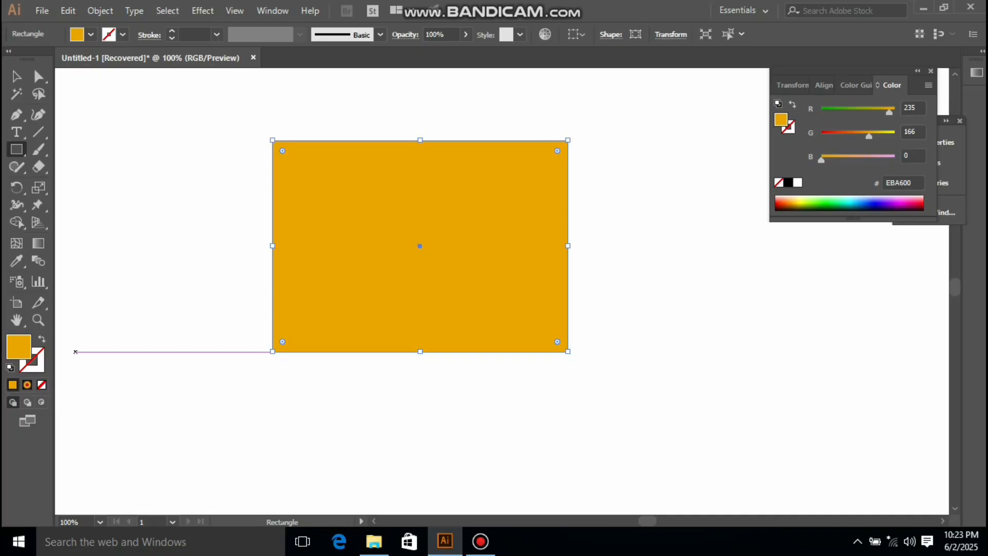
pyautogui.moveTo(869, 136); pyautogui.dragTo(895, 135)
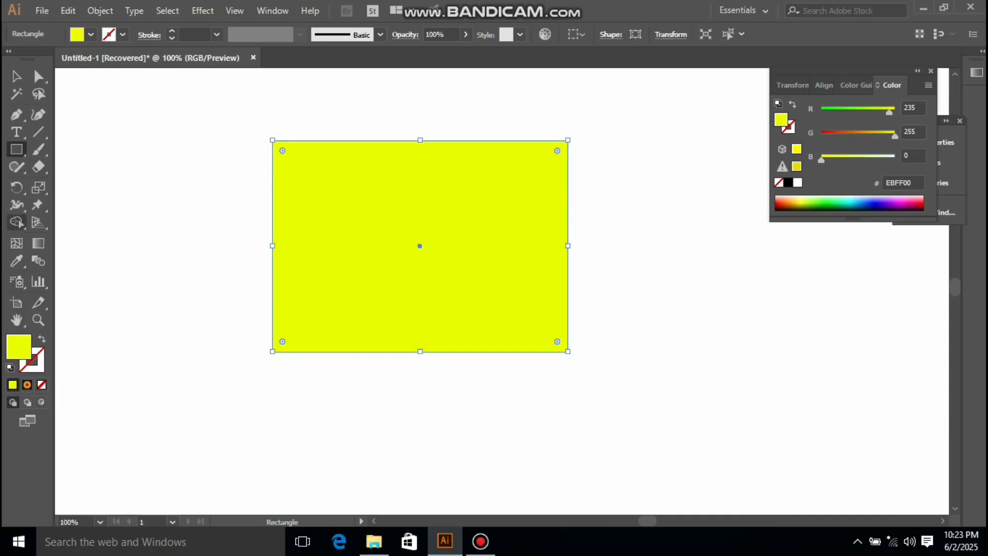
# Step: Add a mesh point in the rectangle's upper-left area with the Mesh tool, undoing an extra second point
pyautogui.click(16, 243)
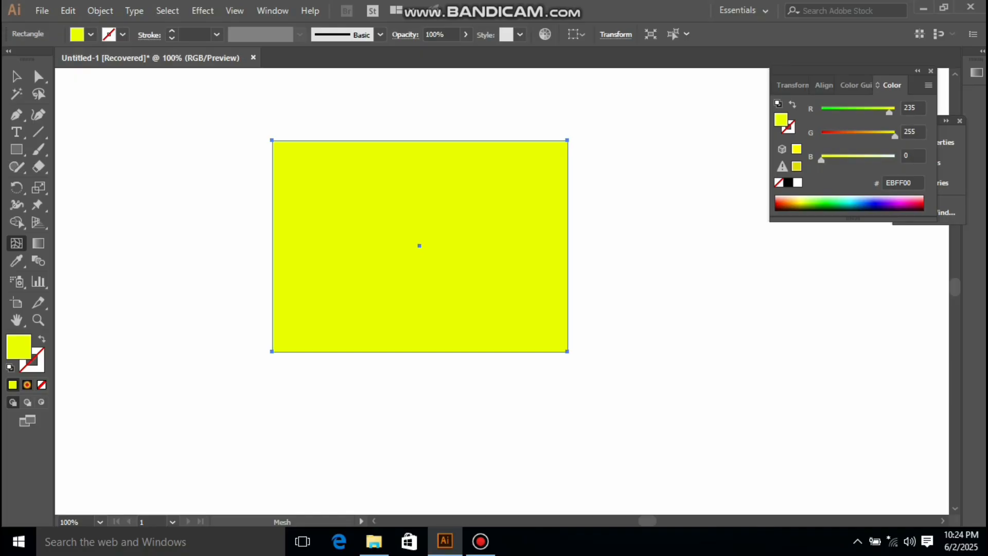
pyautogui.click(317, 197)
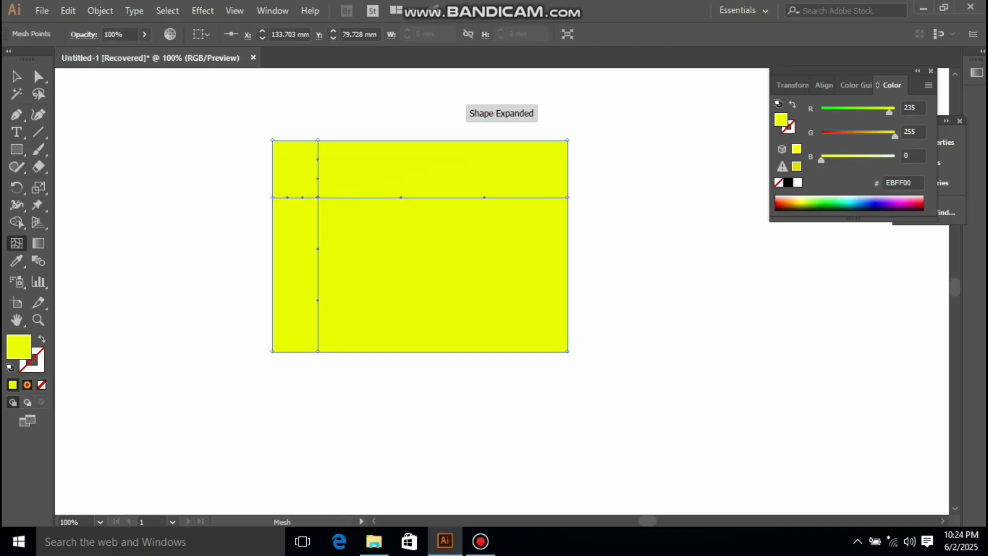
pyautogui.click(332, 197)
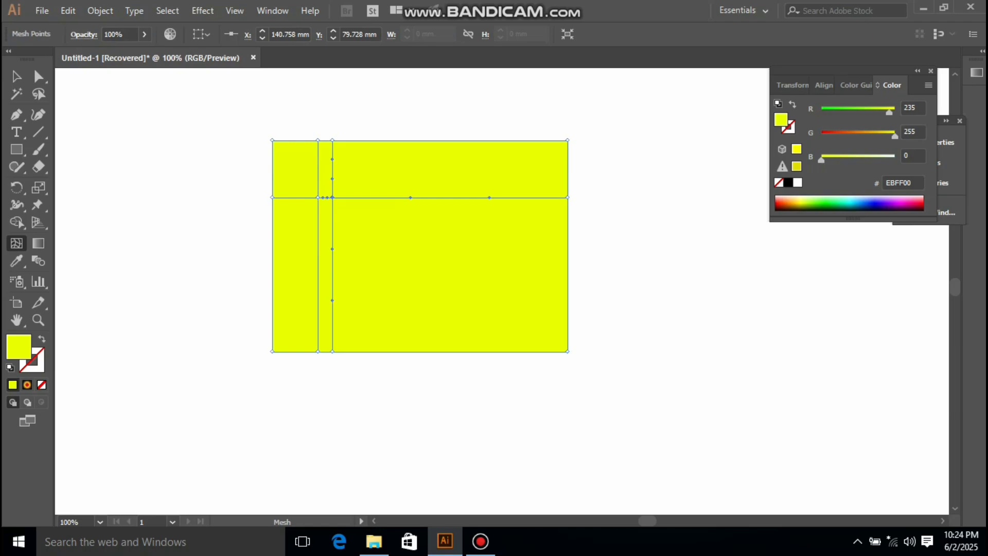
pyautogui.hotkey('ctrl', 'z')
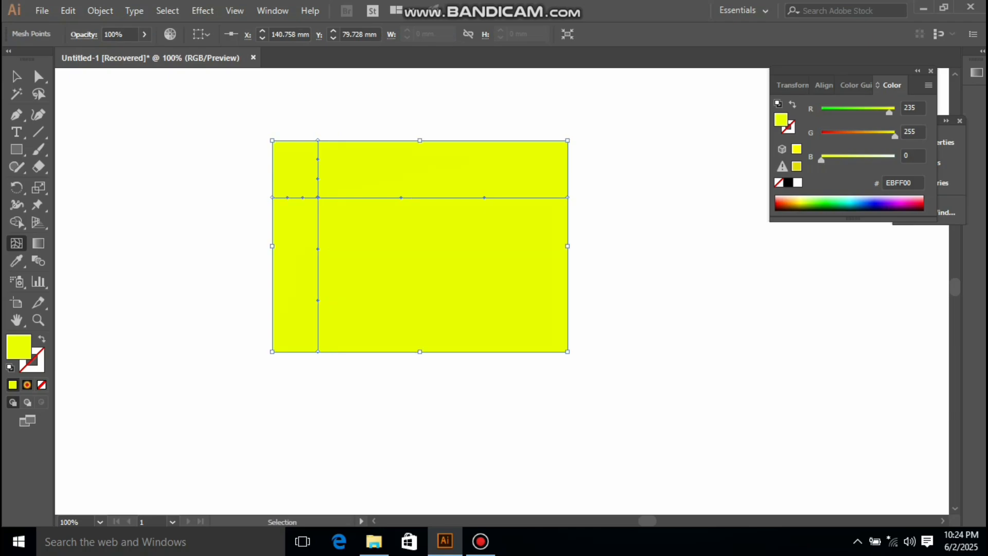
# Step: Color the new mesh point orange EB8F00 by lowering green to 143, then try dragging it rightward and undo the move
pyautogui.press('p')
pyautogui.moveTo(895, 136); pyautogui.dragTo(863, 135)
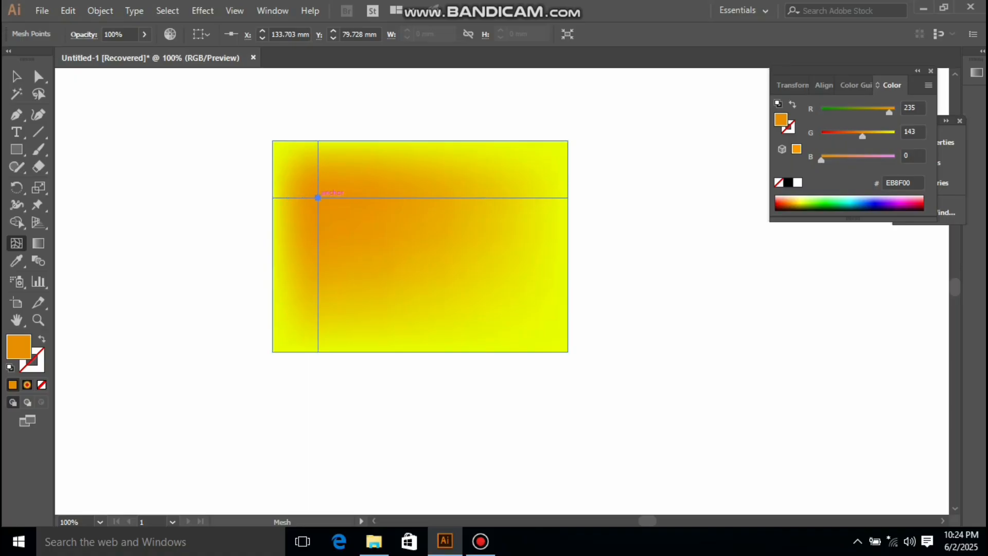
pyautogui.moveTo(318, 197); pyautogui.dragTo(467, 198)
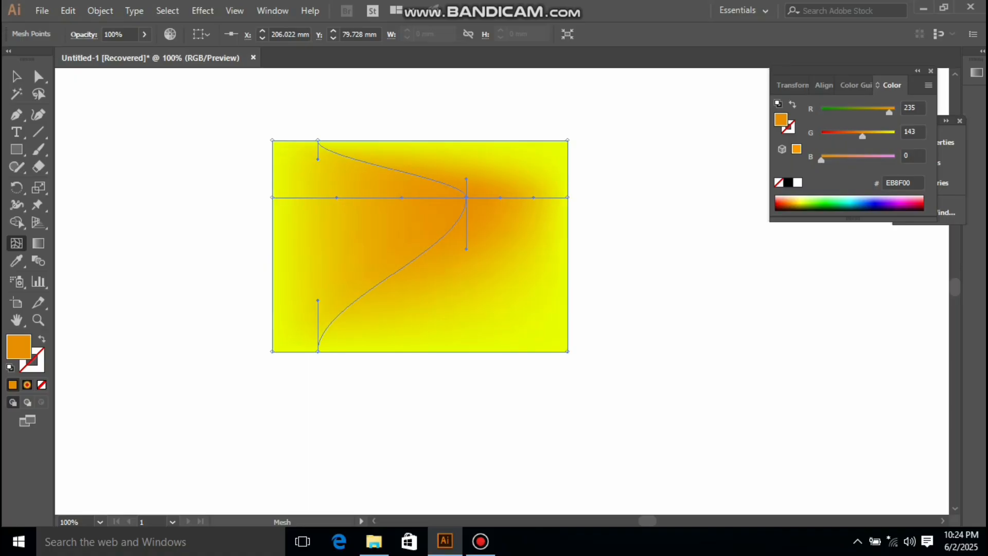
pyautogui.hotkey('ctrl', 'z')
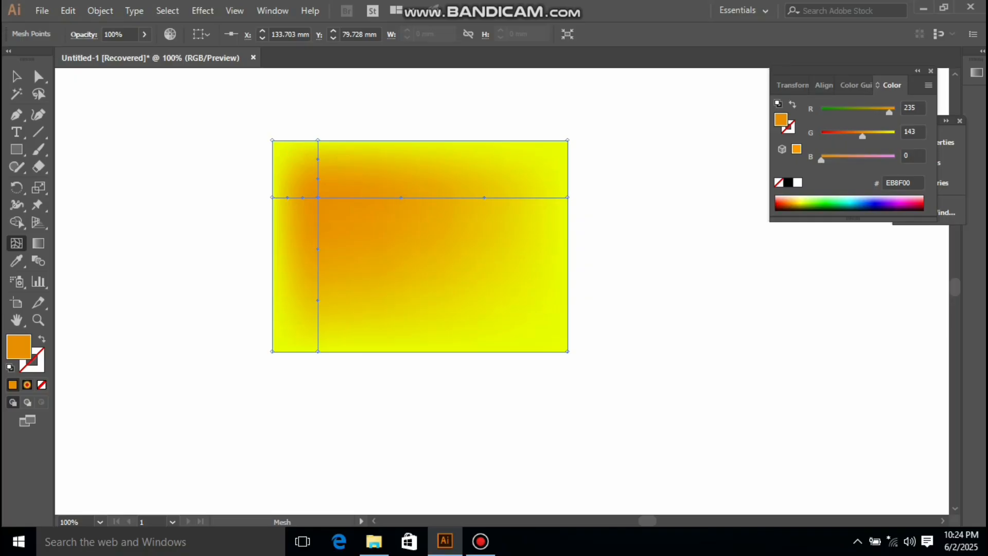
# Step: Add two mesh points on either side of the orange point and recolor the points pink and yellow
pyautogui.click(345, 197)
pyautogui.click(302, 197)
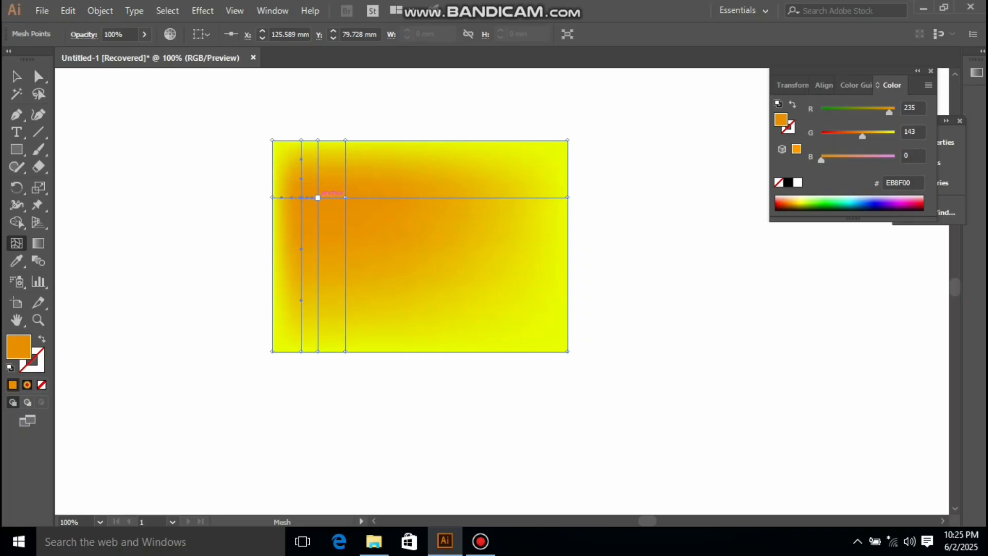
pyautogui.click(318, 197)
pyautogui.moveTo(821, 159); pyautogui.dragTo(864, 159)
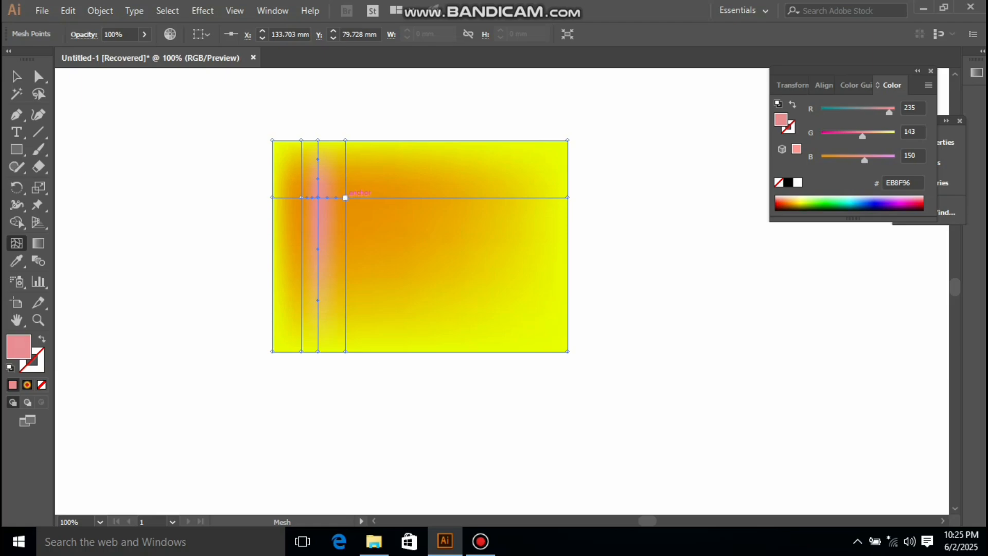
pyautogui.click(345, 197)
pyautogui.moveTo(862, 136); pyautogui.dragTo(895, 136)
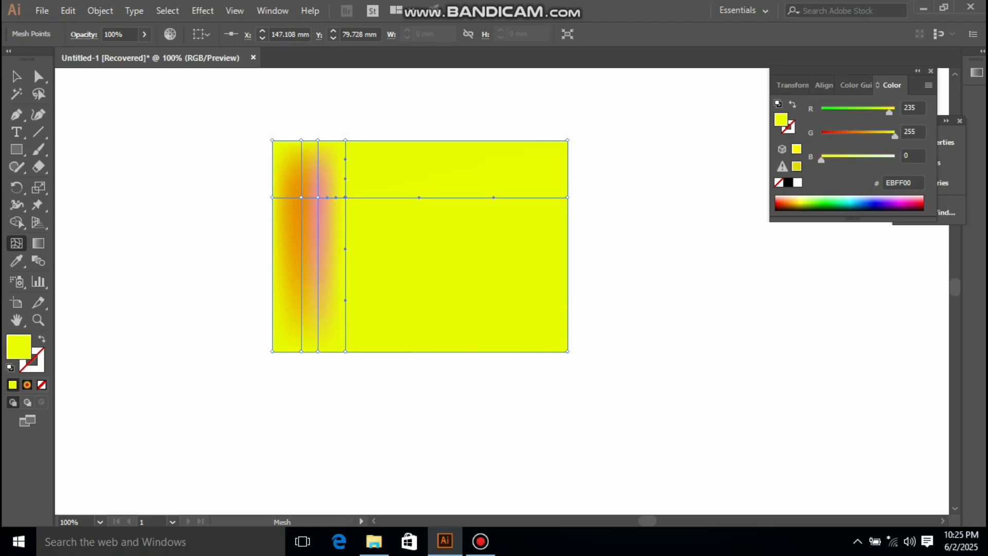
pyautogui.click(301, 197)
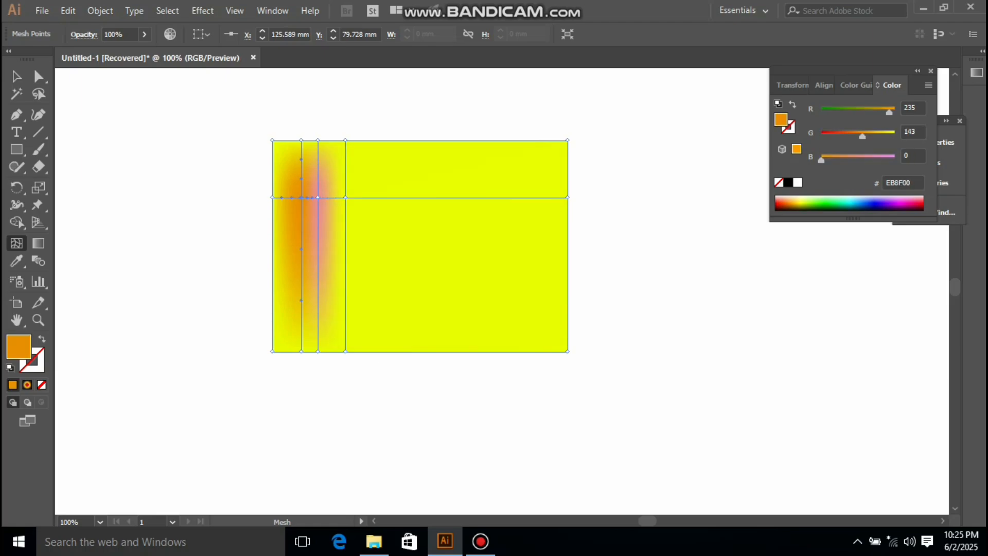
pyautogui.moveTo(863, 136); pyautogui.dragTo(895, 136)
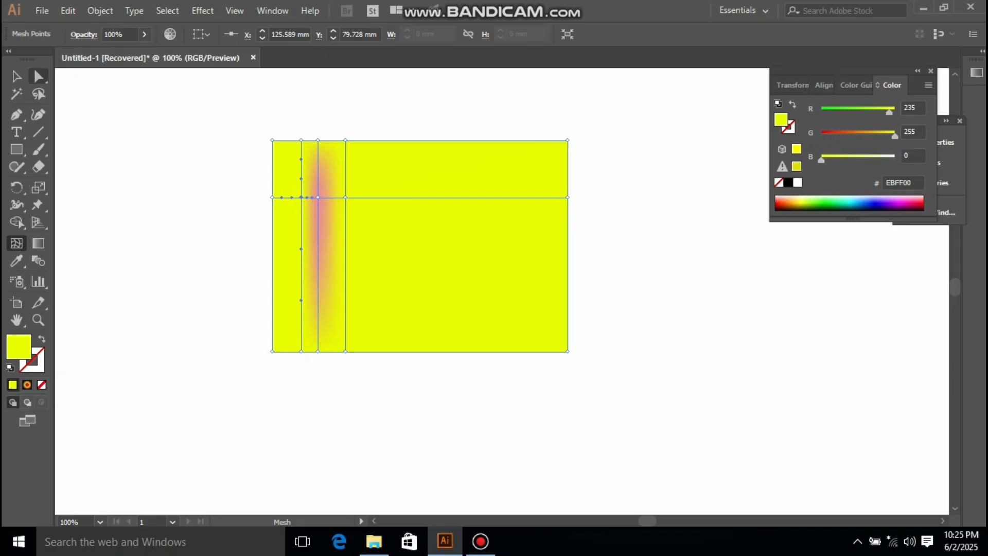
# Step: Deselect to preview the mesh, then undo the extra points and recolorings
pyautogui.click(17, 76)
pyautogui.click(195, 205)
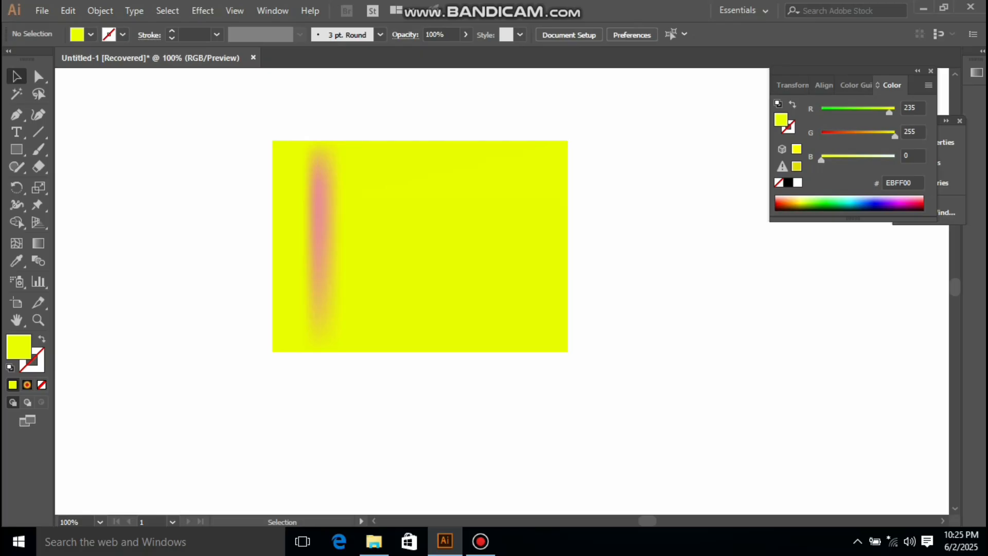
pyautogui.click(420, 246)
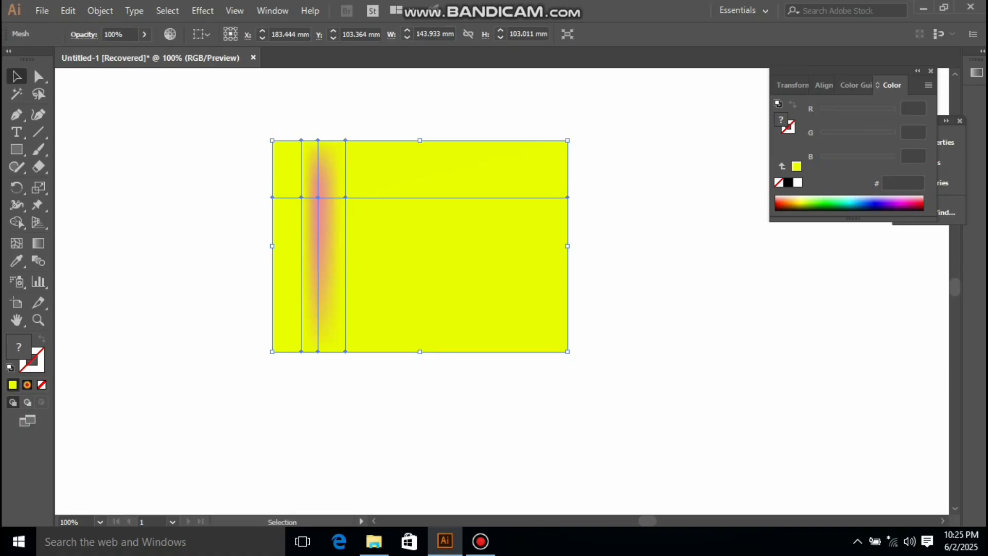
pyautogui.hotkey('ctrl', 'z')
pyautogui.hotkey('ctrl', 'z')
pyautogui.hotkey('ctrl', 'z')
pyautogui.hotkey('ctrl', 'z')
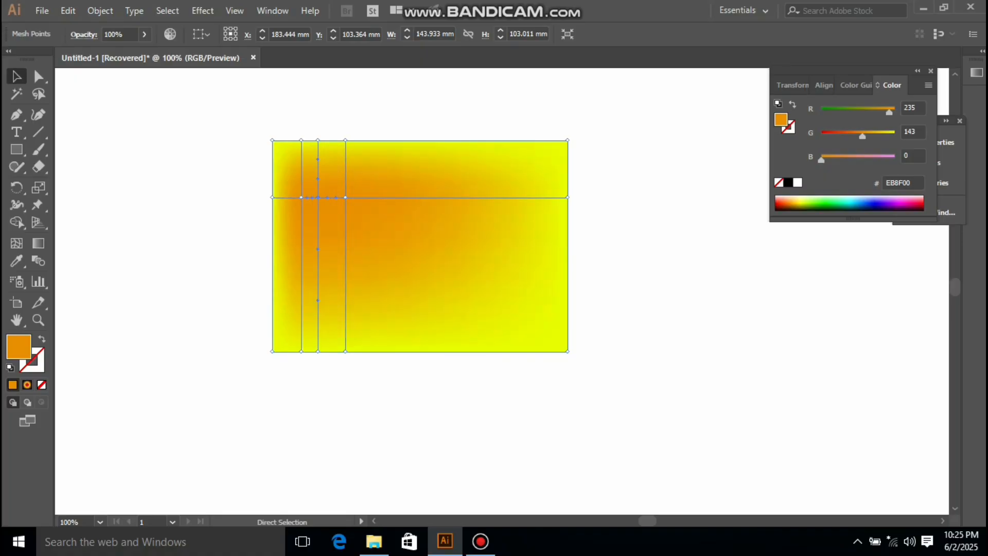
pyautogui.hotkey('ctrl', 'z')
pyautogui.press('v')
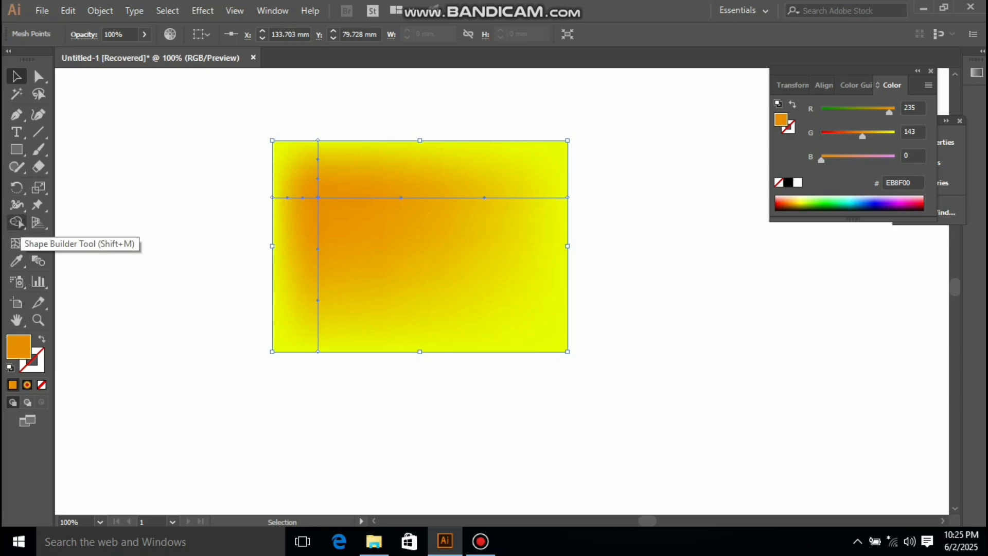
# Step: Add a cluster of mesh points right of the orange point and color one of them white
pyautogui.click(16, 243)
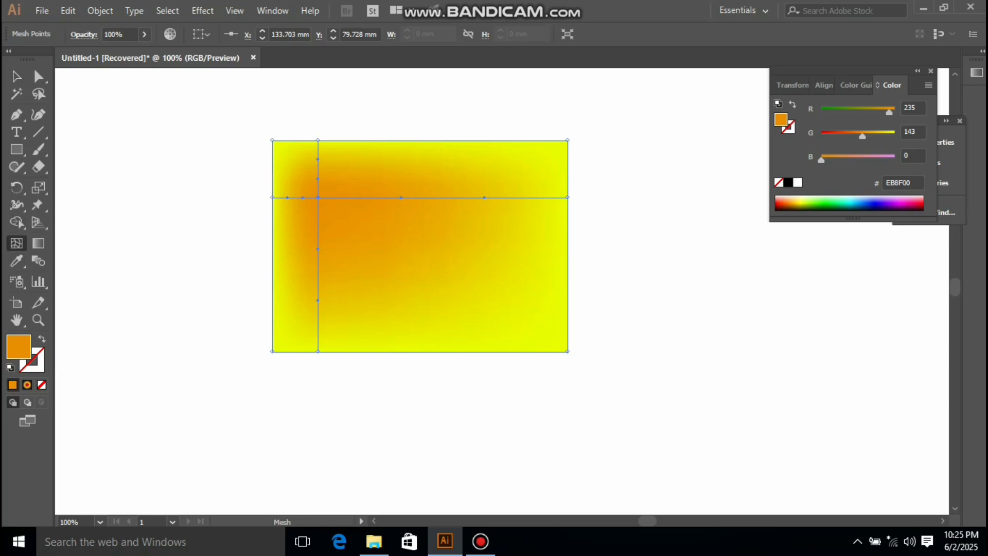
pyautogui.click(359, 205)
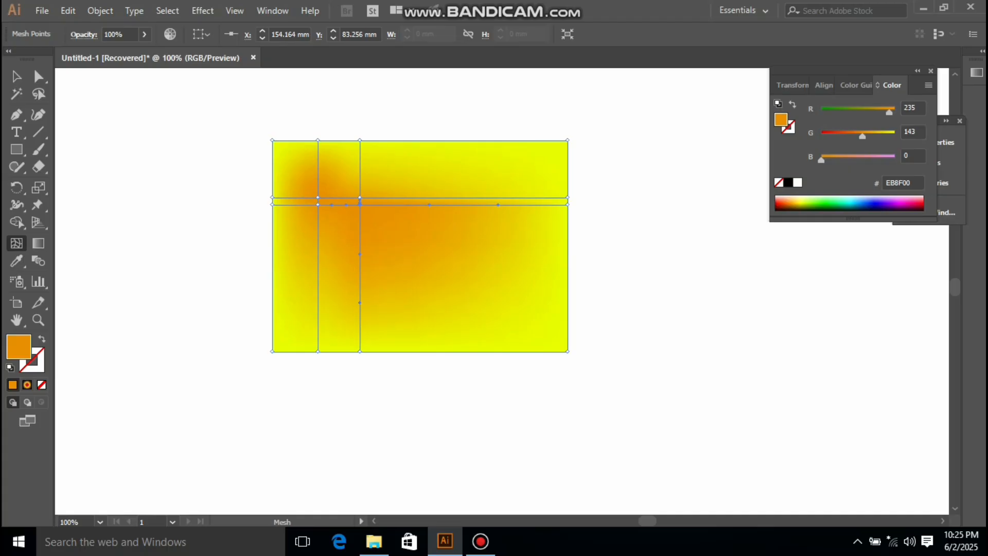
pyautogui.hotkey('ctrl', 'z')
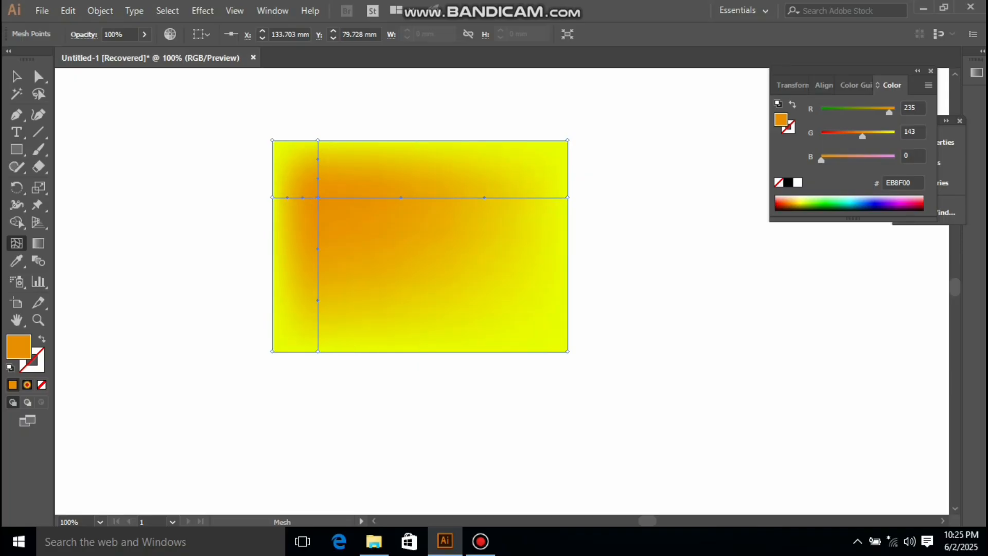
pyautogui.click(358, 198)
pyautogui.click(358, 210)
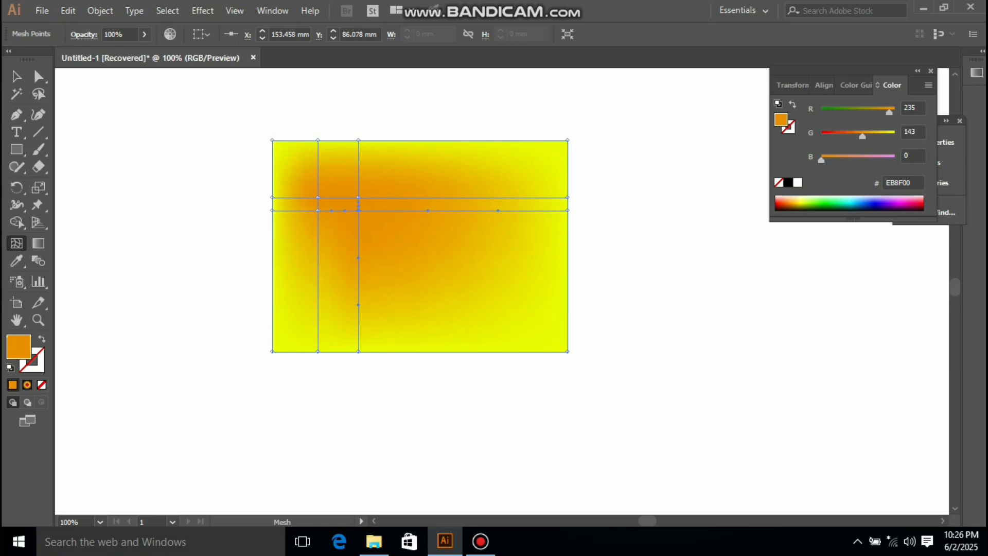
pyautogui.click(358, 222)
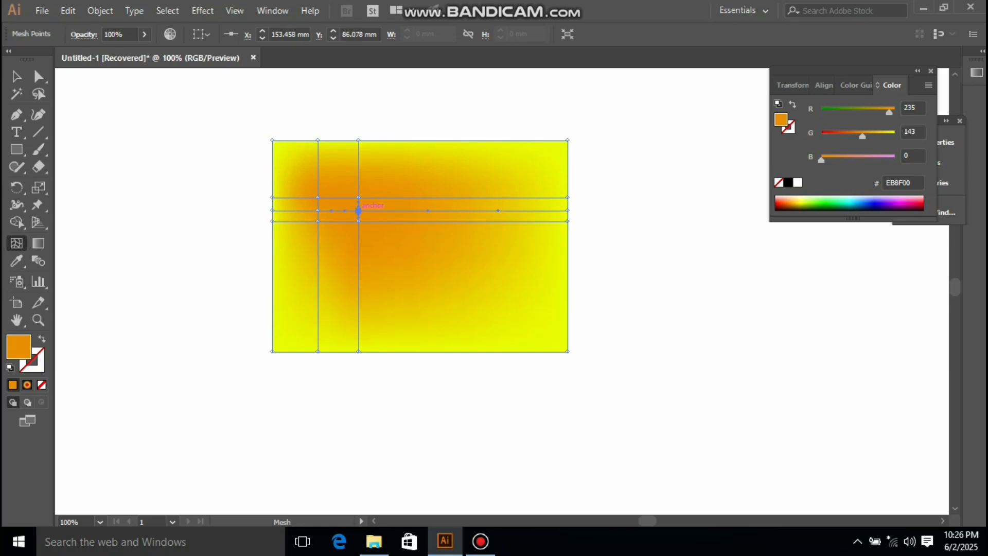
pyautogui.moveTo(821, 160); pyautogui.dragTo(896, 137)
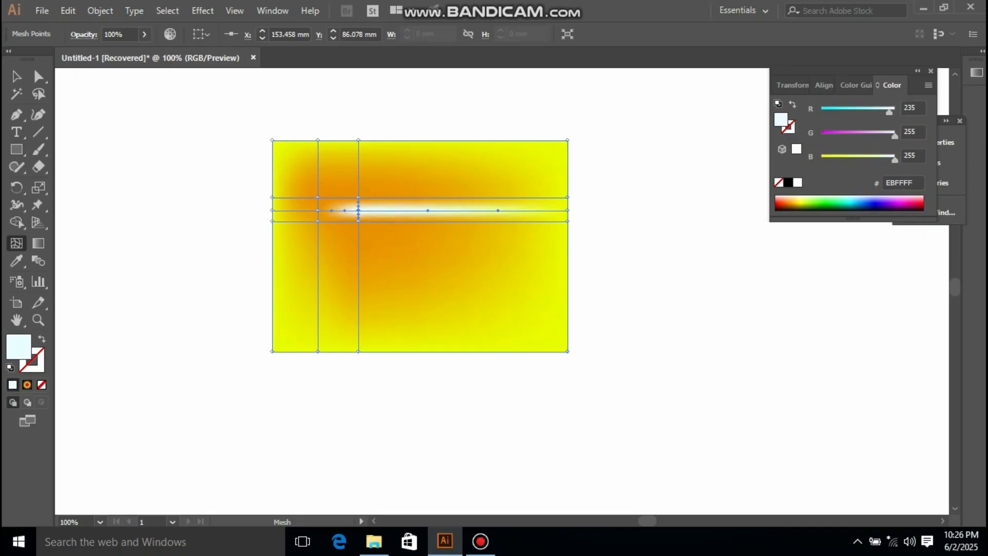
# Step: Deselect to preview the white streak, then undo the added points and white color
pyautogui.click(17, 77)
pyautogui.click(196, 154)
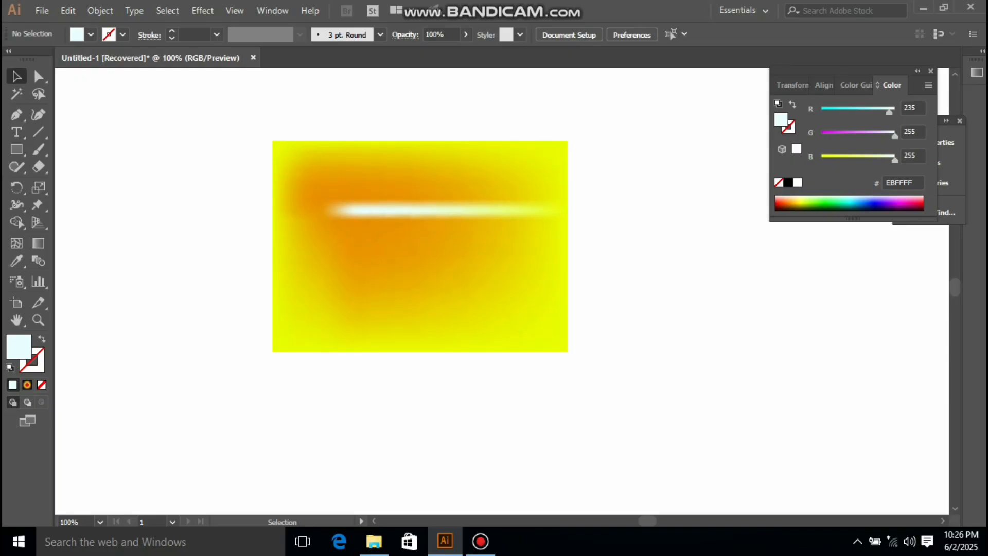
pyautogui.click(420, 247)
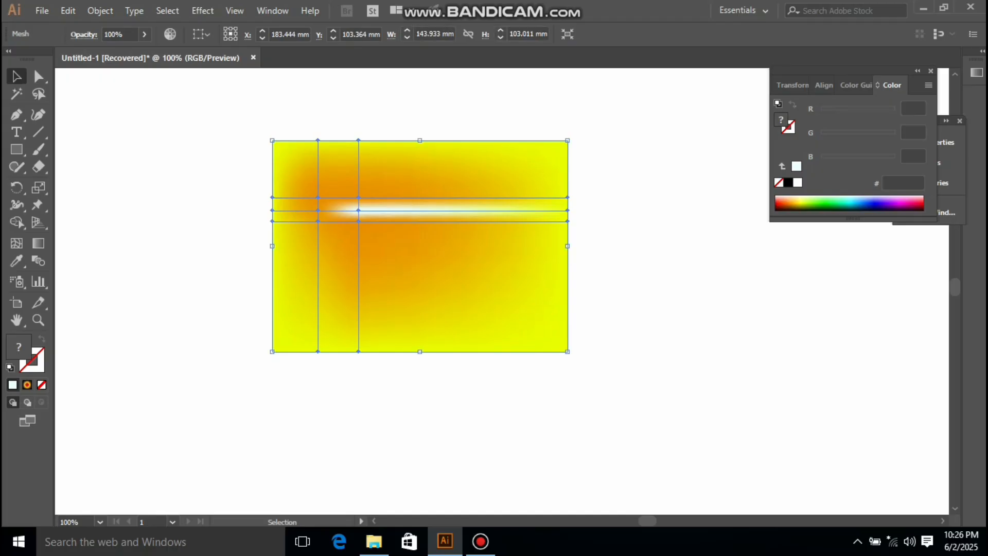
pyautogui.hotkey('ctrl', 'z')
pyautogui.hotkey('ctrl', 'z')
pyautogui.hotkey('ctrl', 'z')
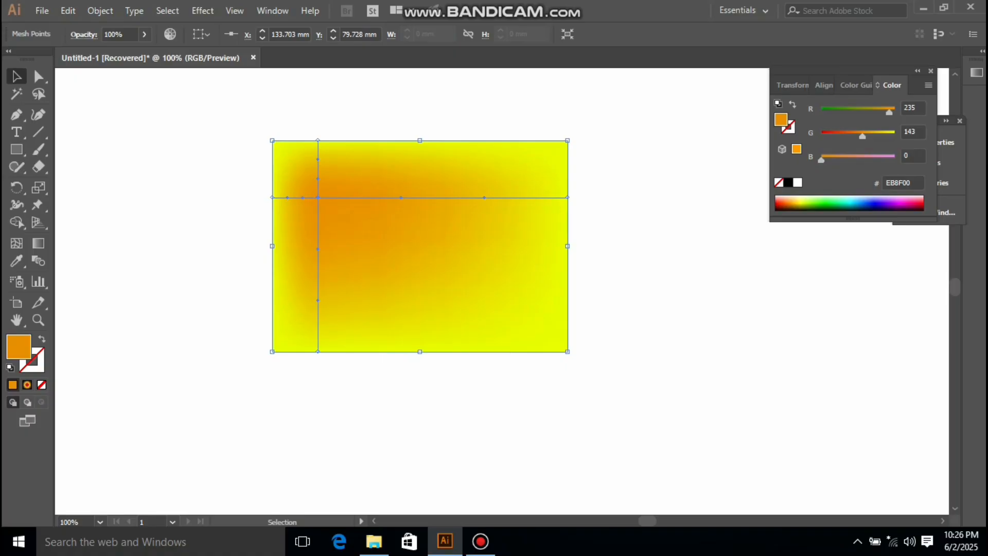
pyautogui.click(17, 76)
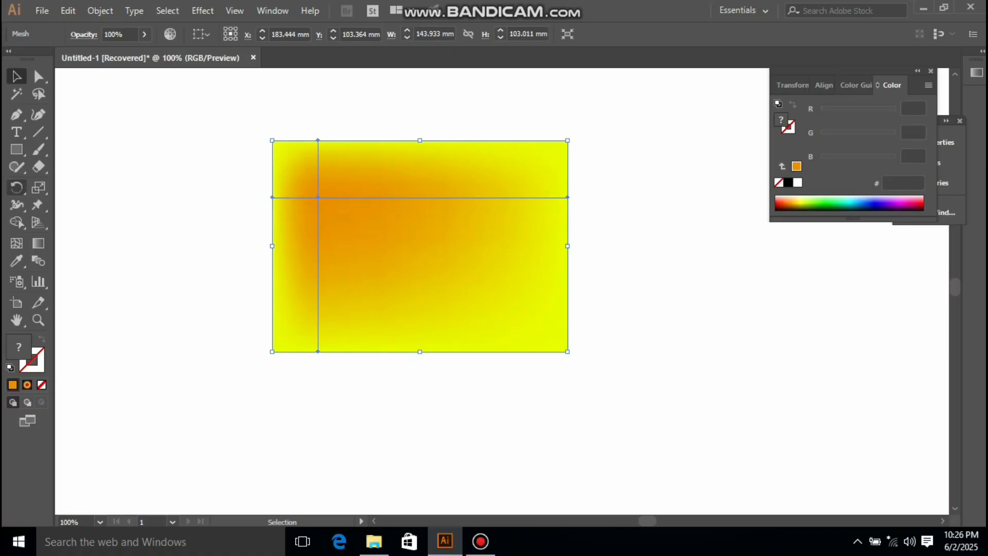
# Step: Add a mesh point midway along the upper mesh line and drag the orange point rightward next to it
pyautogui.click(16, 243)
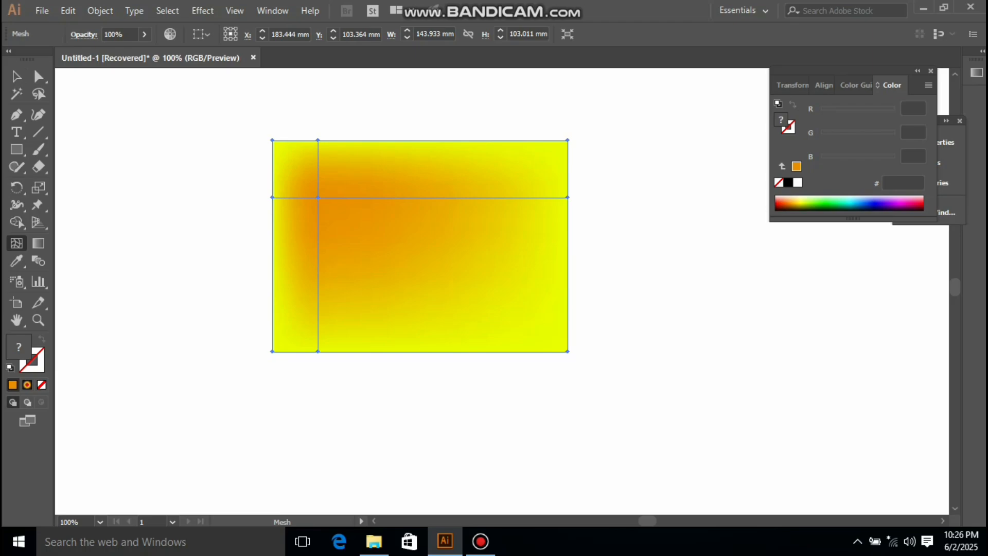
pyautogui.click(418, 197)
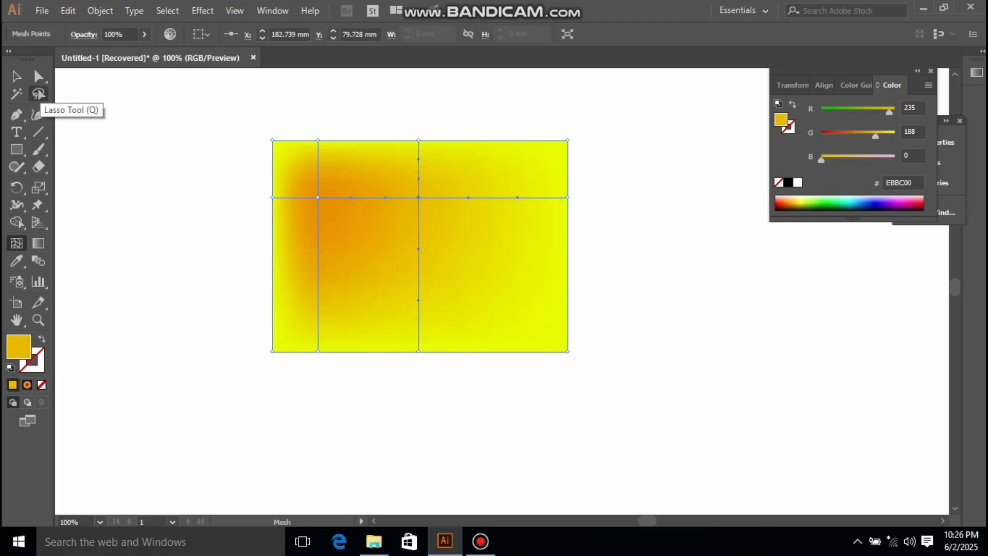
pyautogui.click(39, 77)
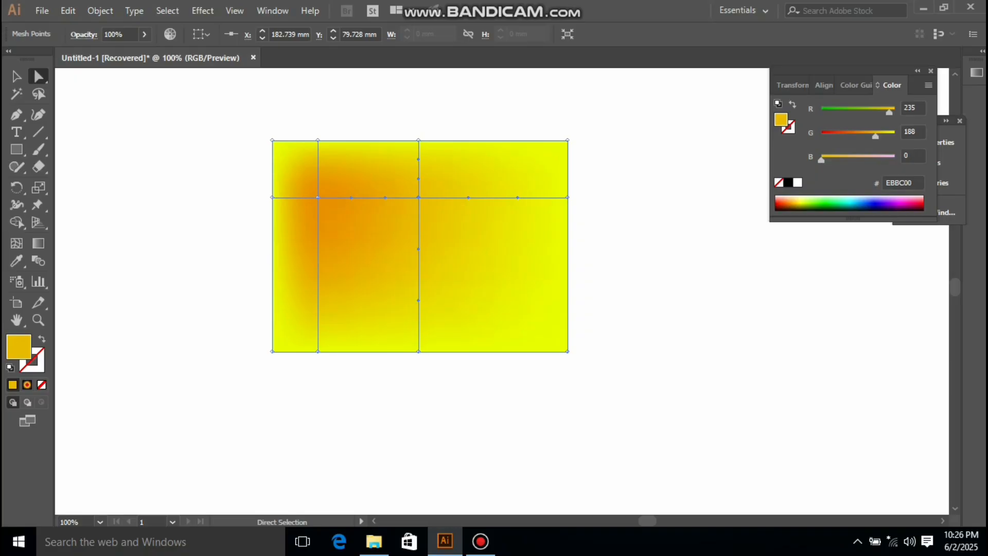
pyautogui.moveTo(319, 196); pyautogui.dragTo(403, 202)
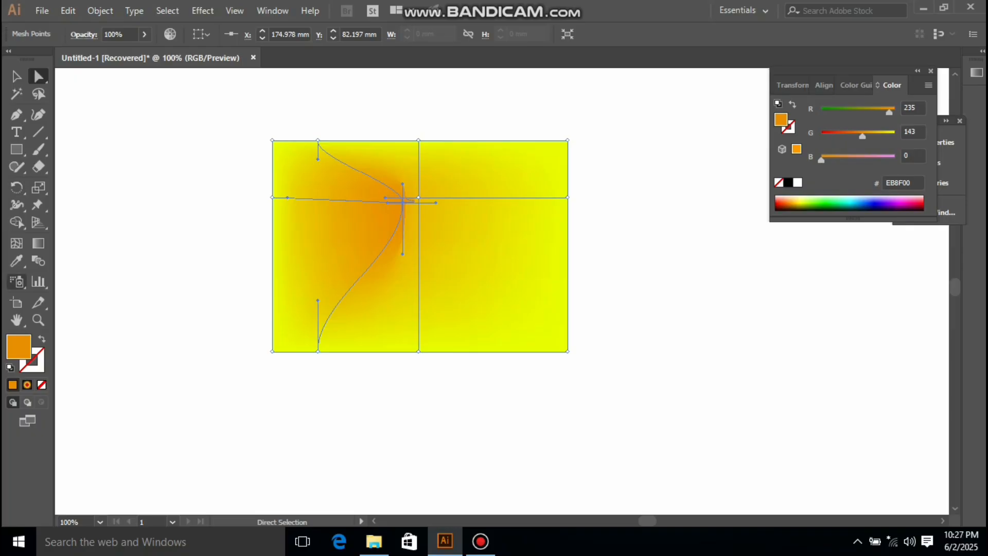
# Step: Zoom in to 200% on the moved orange mesh point
pyautogui.click(38, 320)
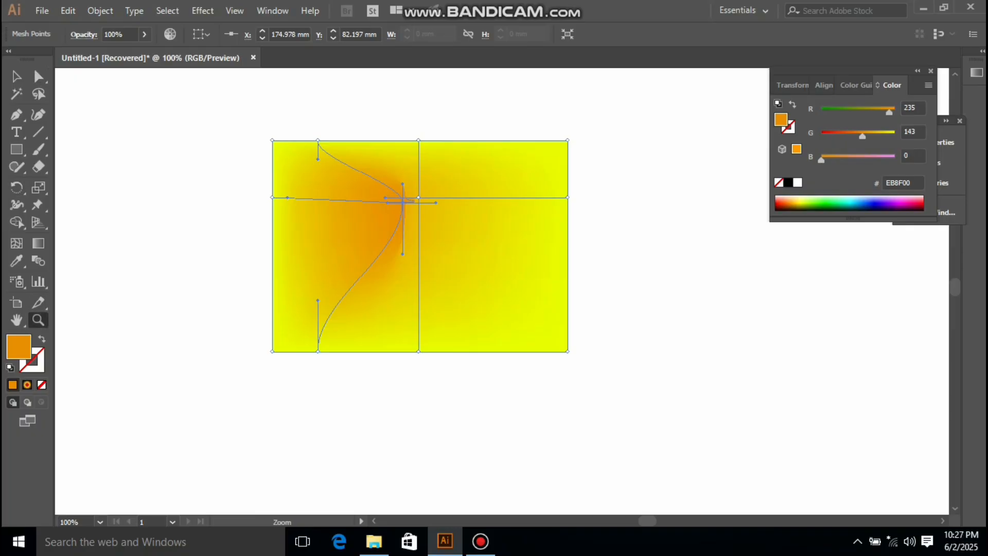
pyautogui.click(433, 204)
pyautogui.click(510, 351)
pyautogui.press('space')
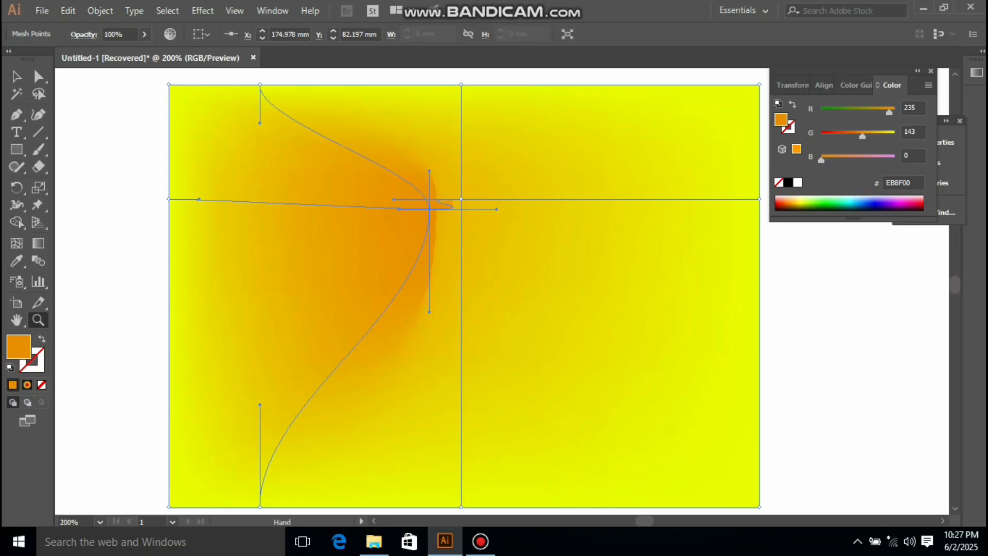
# Step: Undo the last mesh point edit on the rectangle
pyautogui.moveTo(495, 309); pyautogui.dragTo(455, 306)
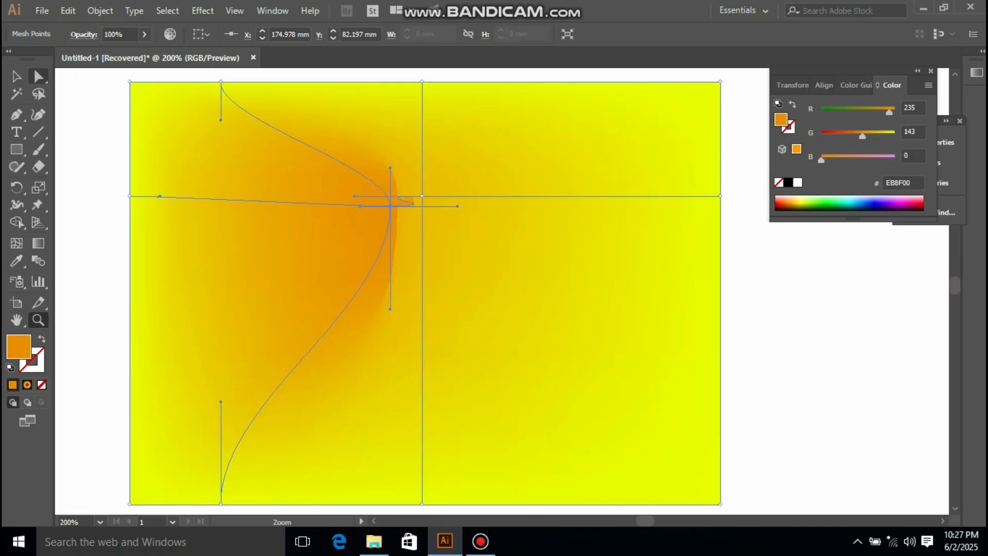
pyautogui.click(67, 133)
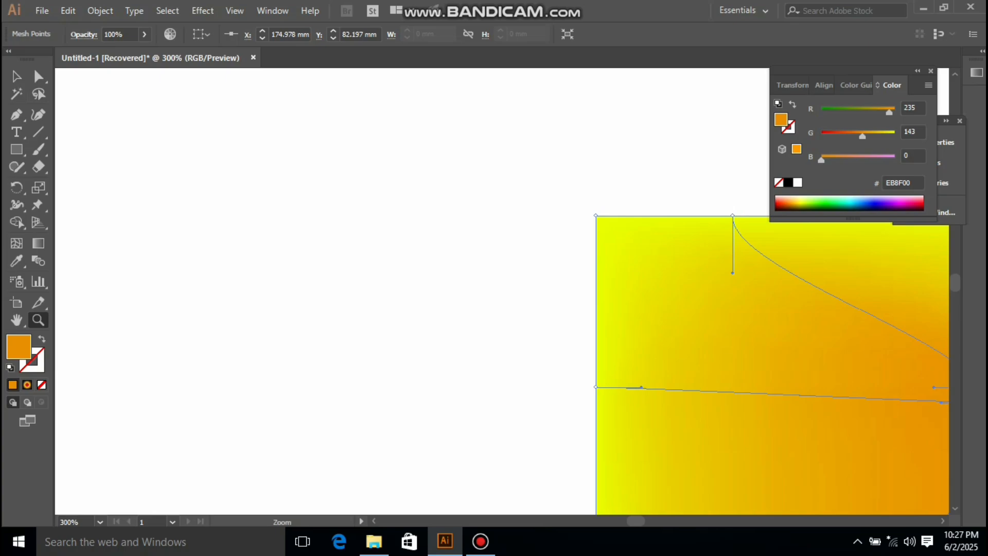
pyautogui.keyDown('alt'); pyautogui.click(568, 304); pyautogui.keyUp('alt')
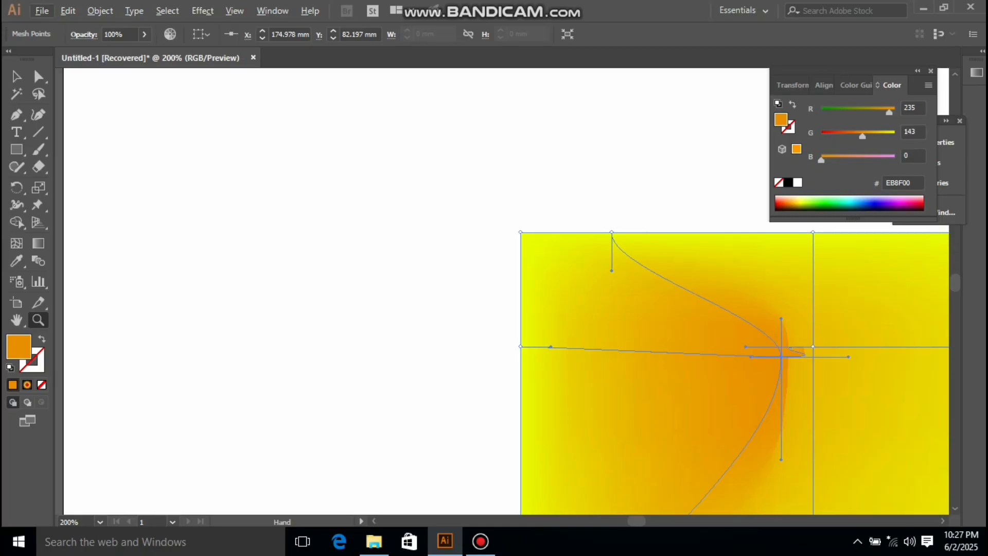
pyautogui.moveTo(608, 309); pyautogui.dragTo(209, 153)
pyautogui.press('v')
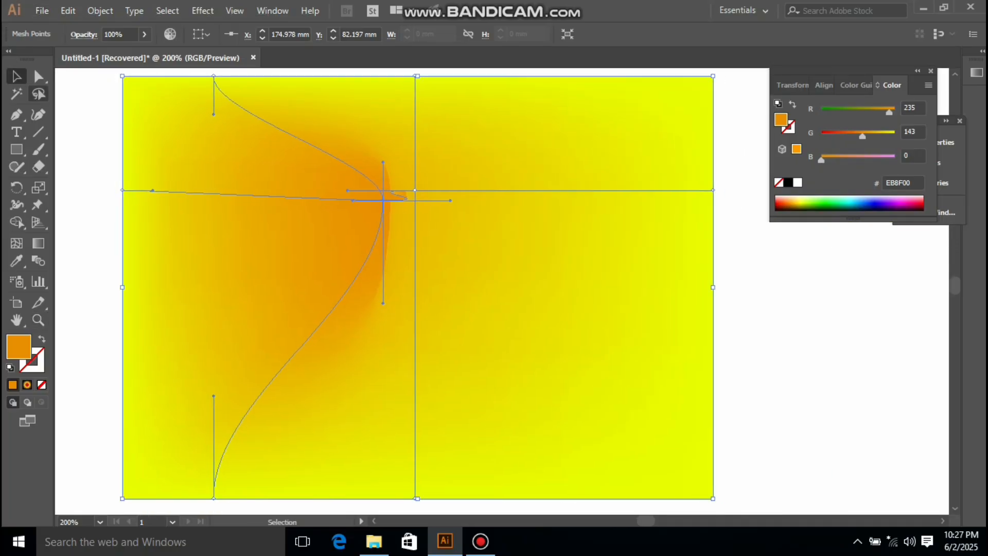
pyautogui.hotkey('ctrl', 'shift', 'a')
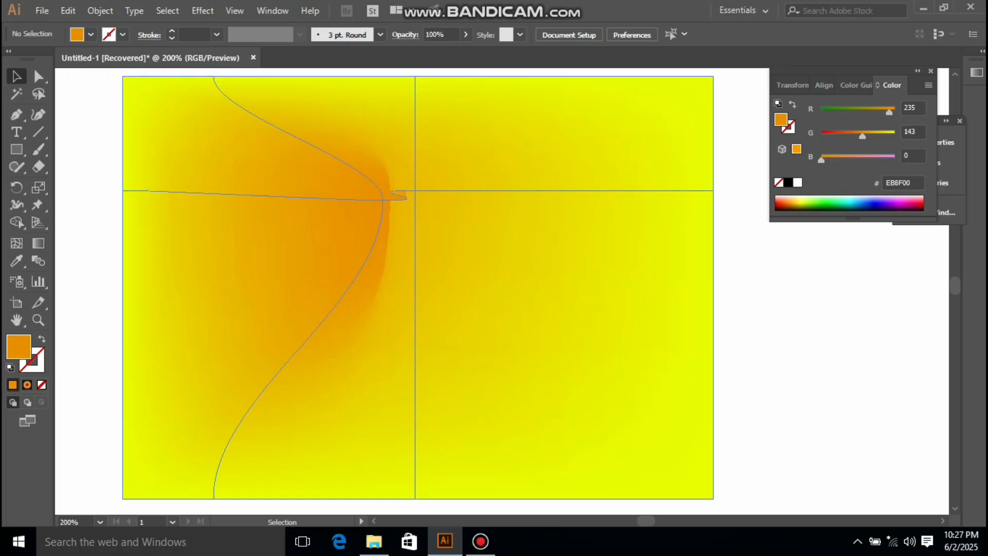
pyautogui.press('a')
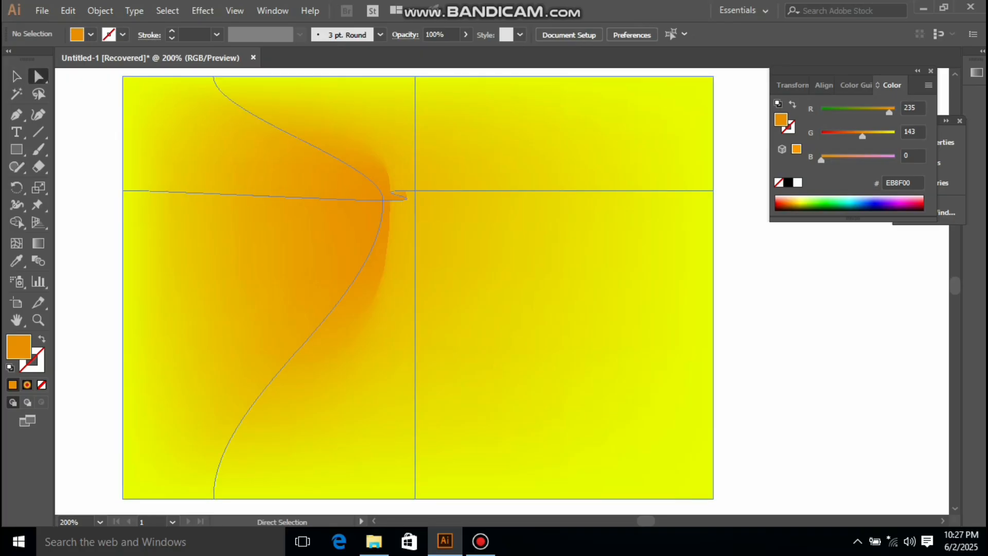
pyautogui.click(401, 196)
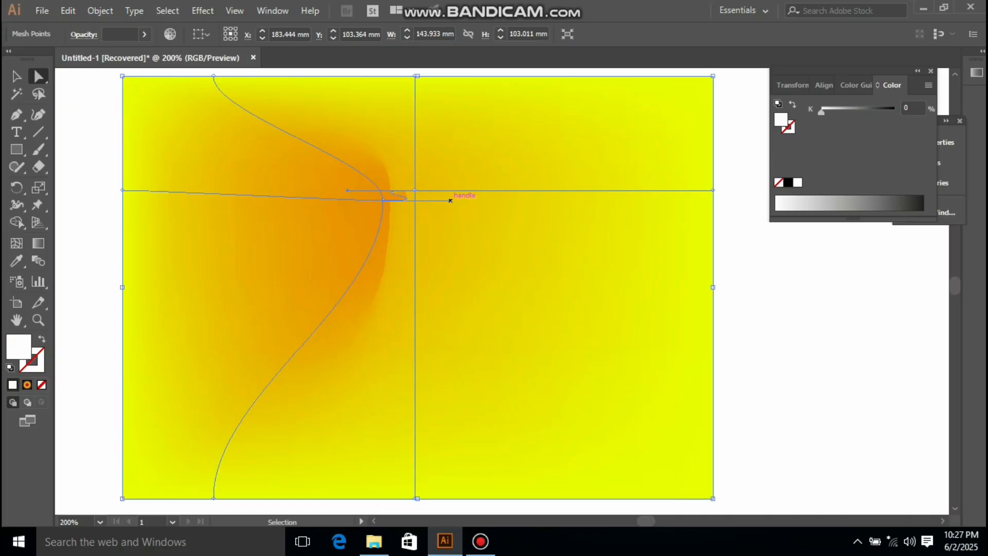
pyautogui.hotkey('ctrl', 'z')
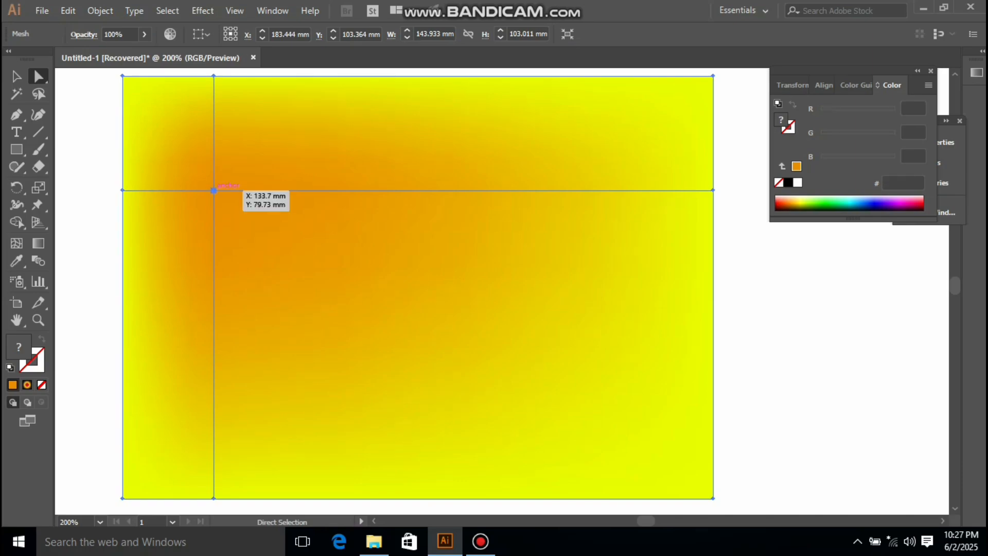
# Step: Add a mesh point on the horizontal mesh line midway across the rectangle
pyautogui.click(214, 190)
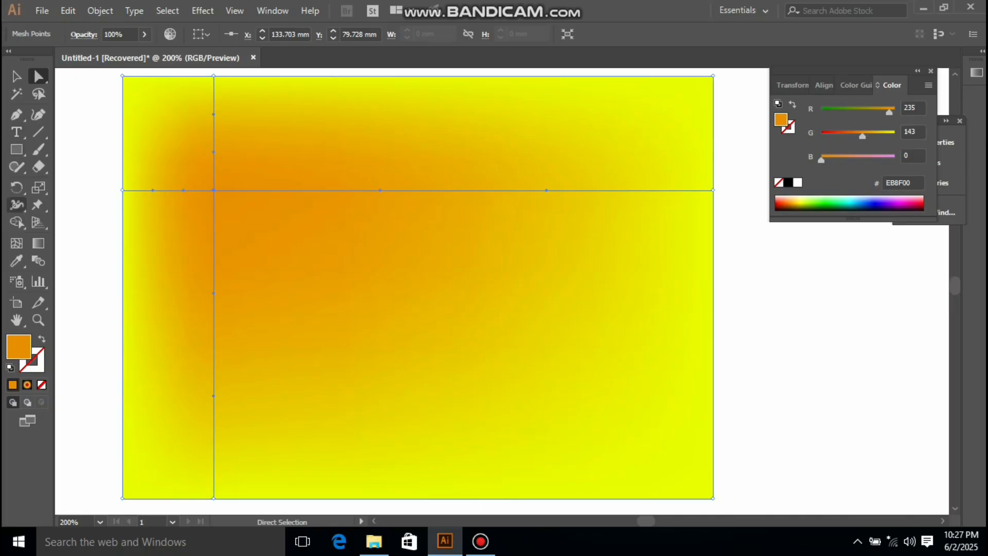
pyautogui.click(17, 243)
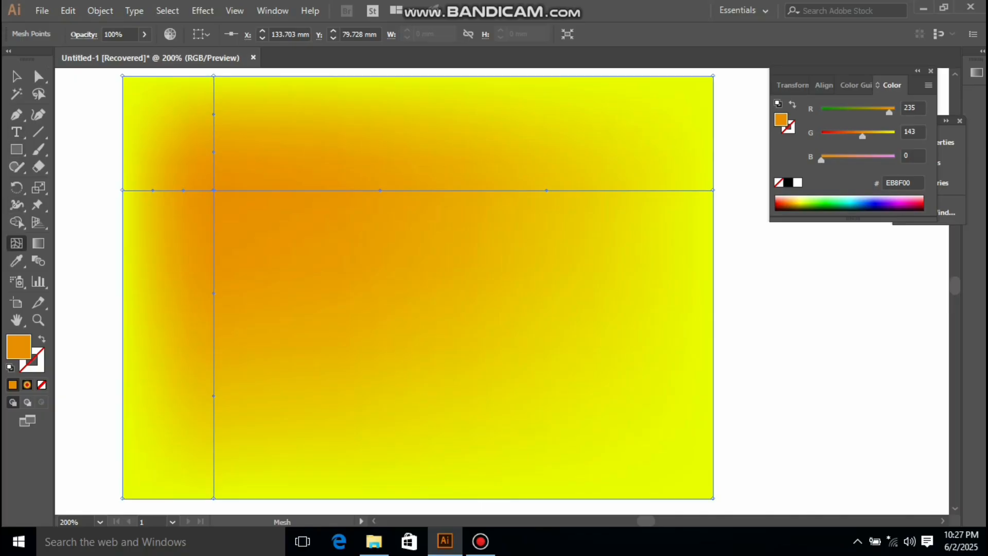
pyautogui.click(388, 190)
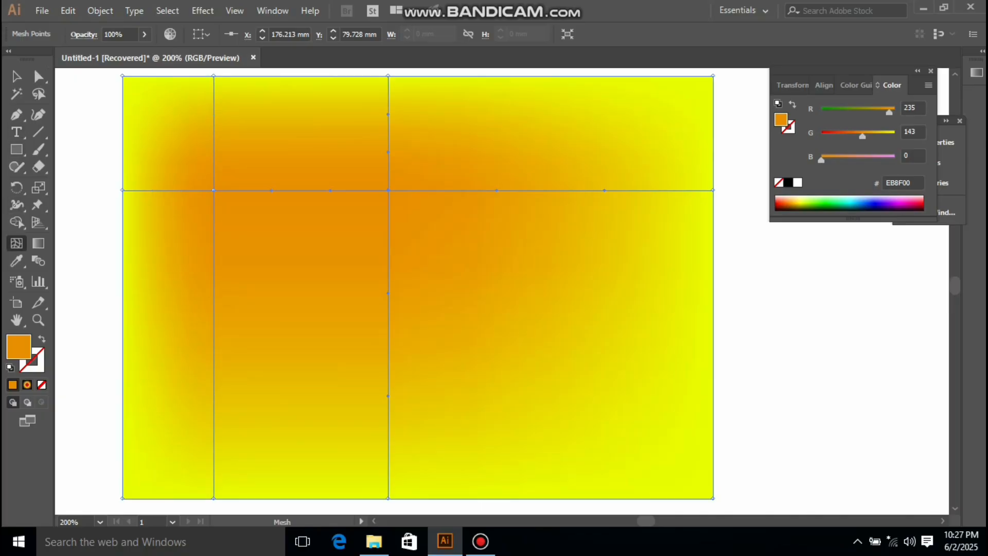
# Step: Try bending the orange point's handles, dragging it rightward and recoloring it red, then undo those edits
pyautogui.click(38, 76)
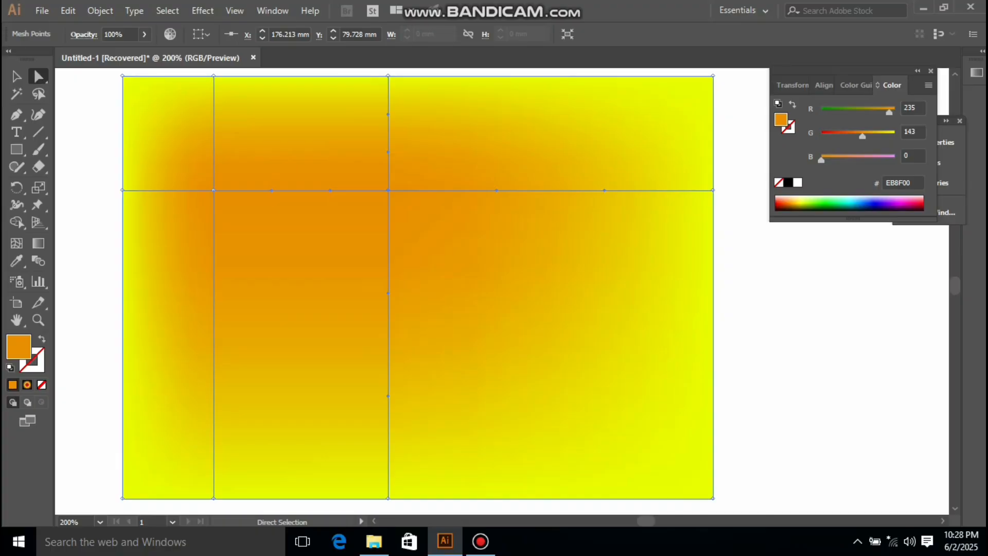
pyautogui.click(330, 191)
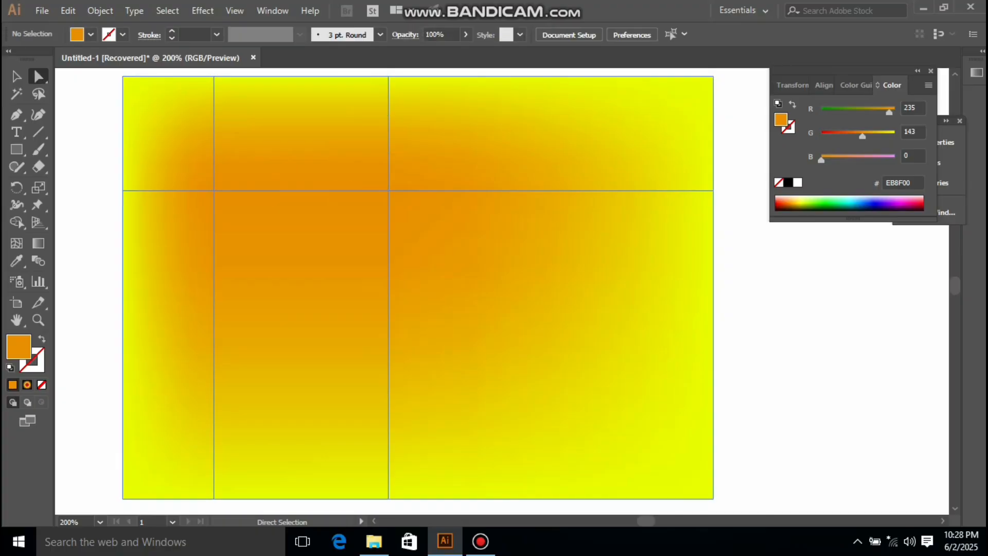
pyautogui.click(214, 190)
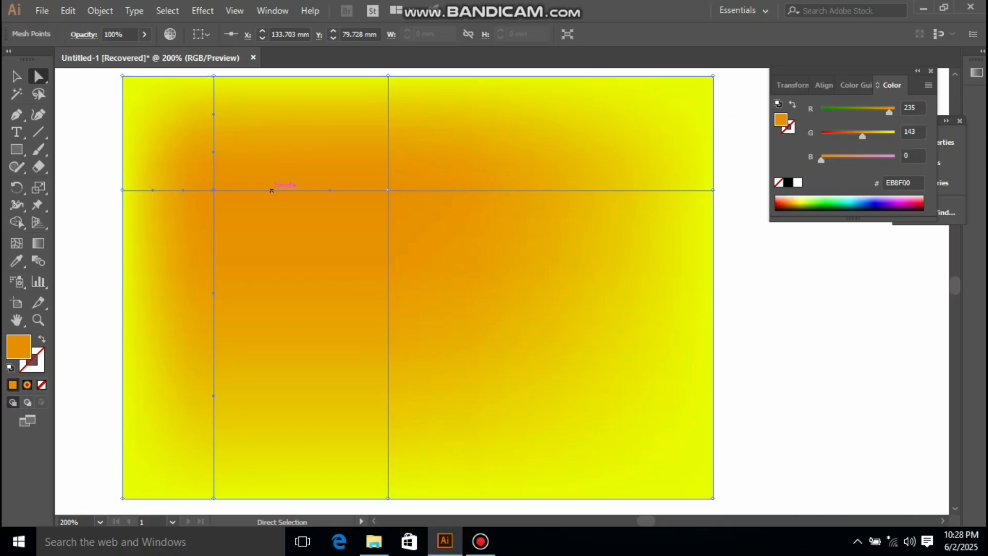
pyautogui.moveTo(272, 191); pyautogui.dragTo(262, 129)
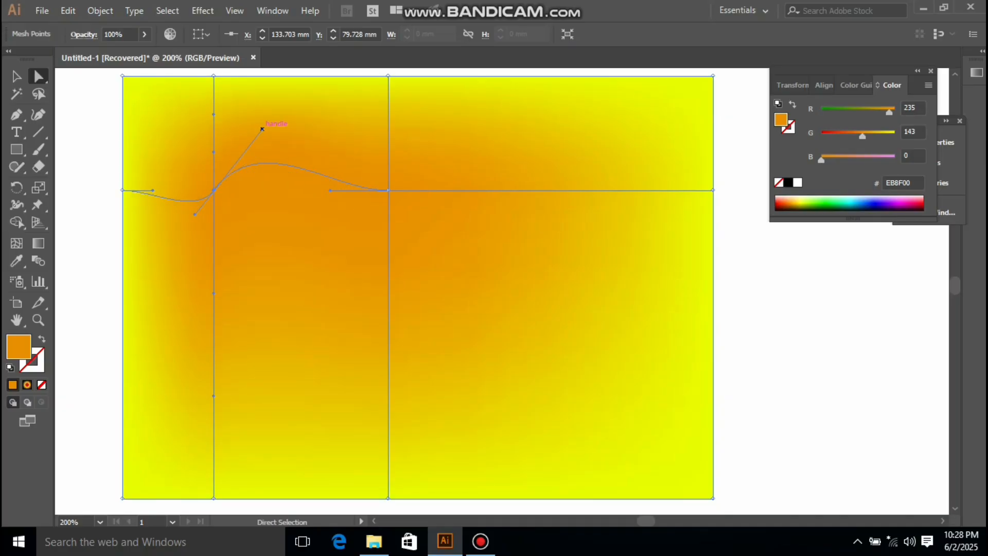
pyautogui.moveTo(194, 214); pyautogui.dragTo(192, 238)
pyautogui.moveTo(246, 119); pyautogui.dragTo(284, 189)
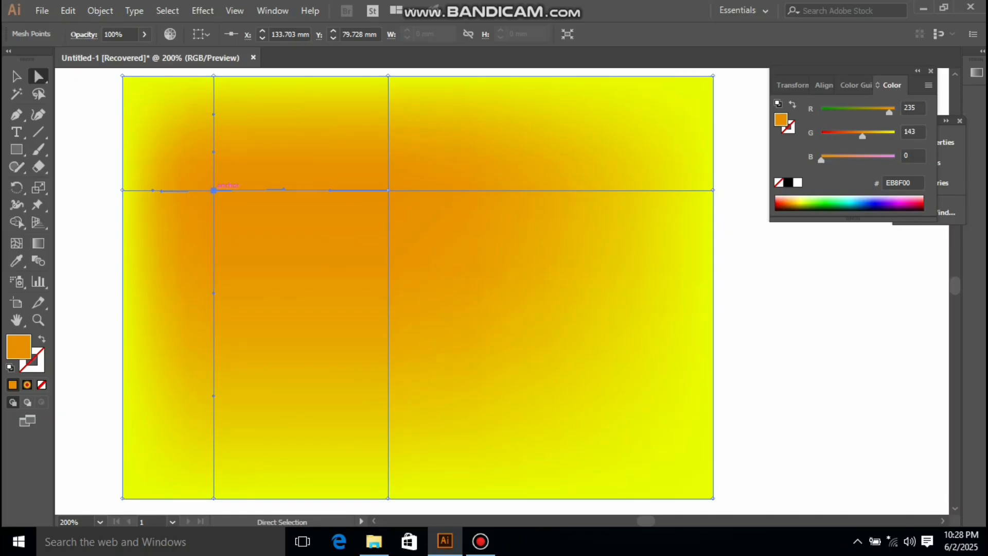
pyautogui.moveTo(213, 191); pyautogui.dragTo(368, 190)
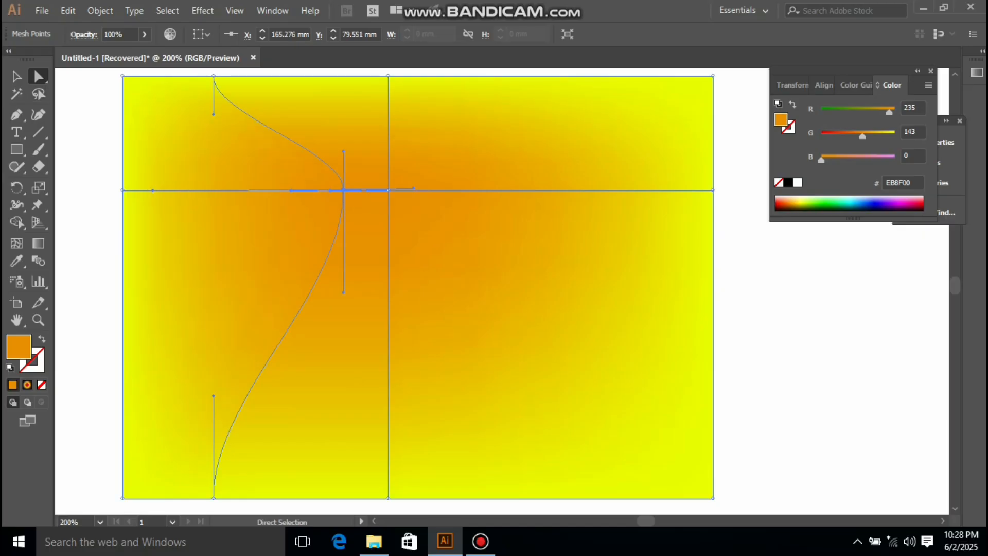
pyautogui.moveTo(344, 190); pyautogui.dragTo(368, 190)
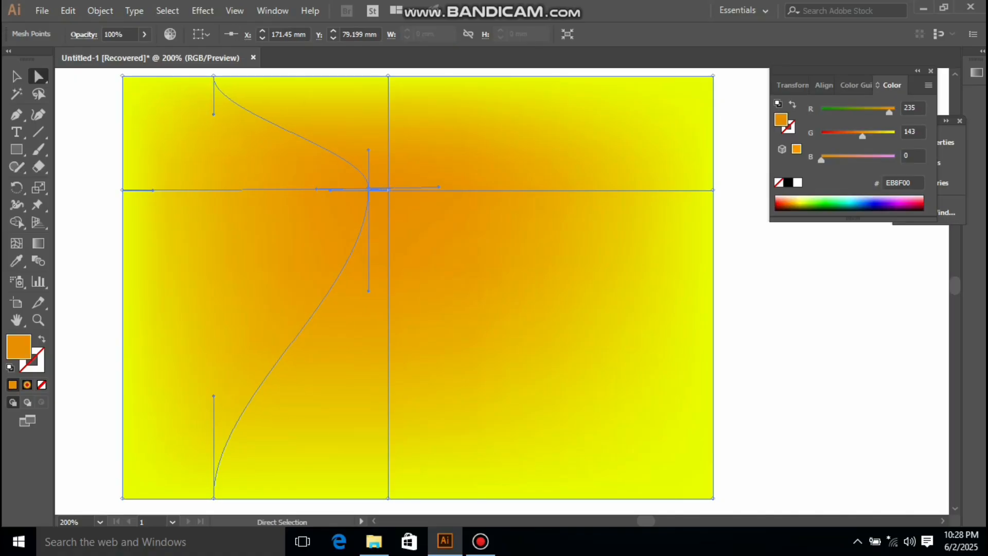
pyautogui.moveTo(862, 136); pyautogui.dragTo(821, 136)
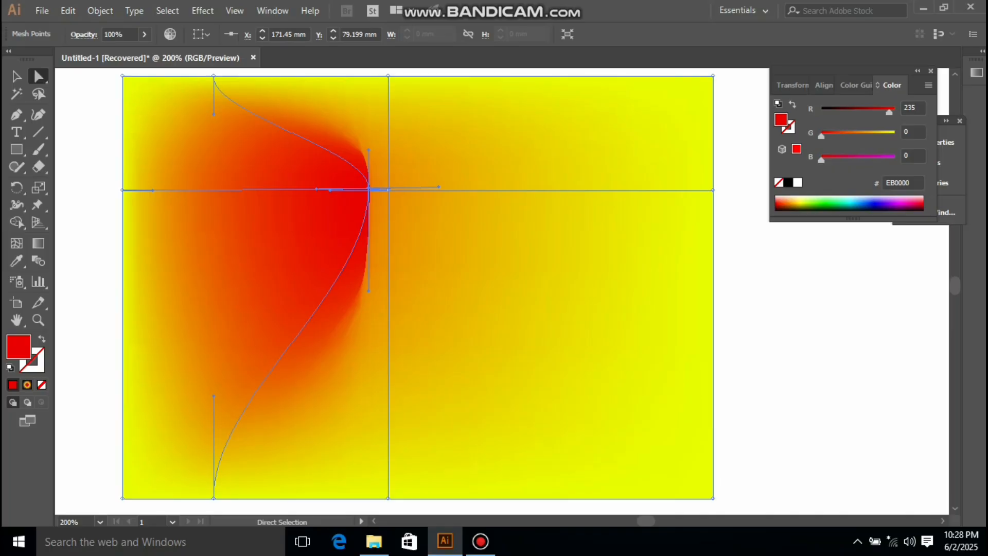
pyautogui.hotkey('ctrl', 'z')
pyautogui.hotkey('ctrl', 'z')
pyautogui.hotkey('ctrl', 'z')
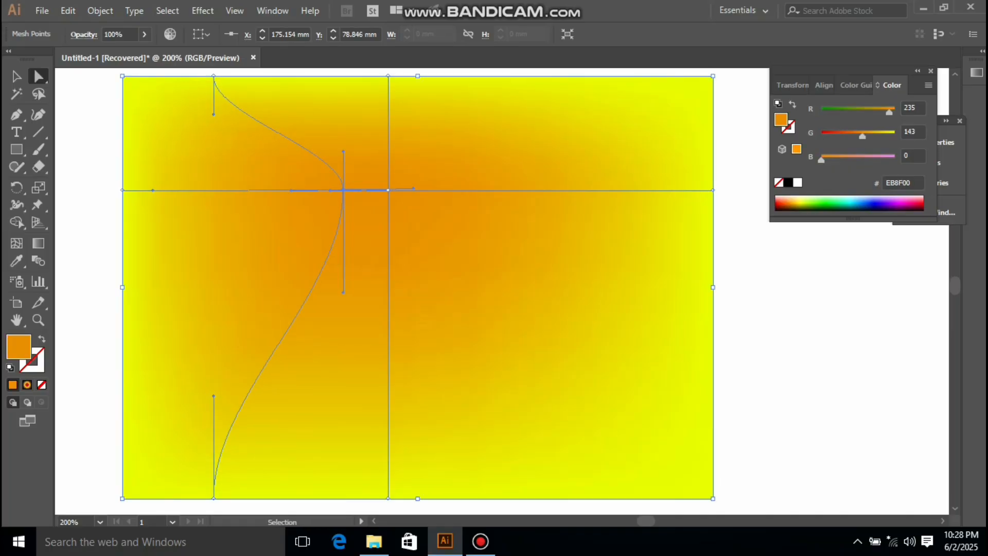
pyautogui.hotkey('ctrl', 'z')
pyautogui.hotkey('ctrl', 'z')
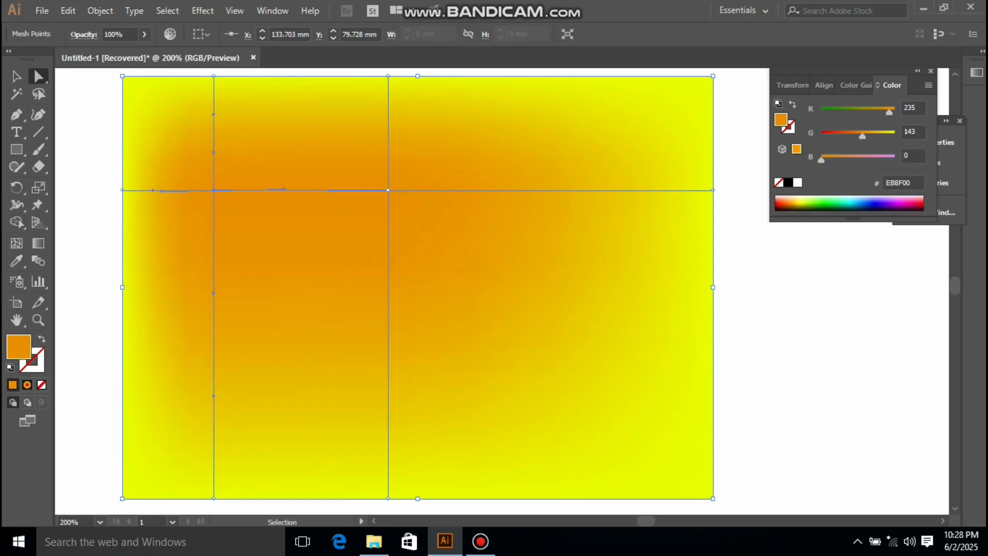
# Step: Try moving the orange point beside the midway point in red and adjusting its handle, then undo
pyautogui.moveTo(214, 190); pyautogui.dragTo(325, 186)
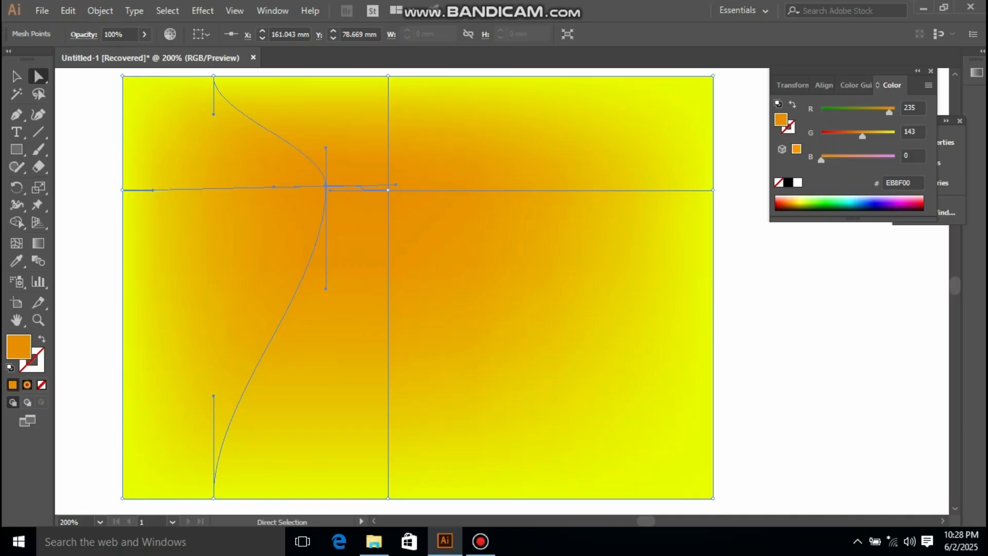
pyautogui.moveTo(862, 136); pyautogui.dragTo(821, 136)
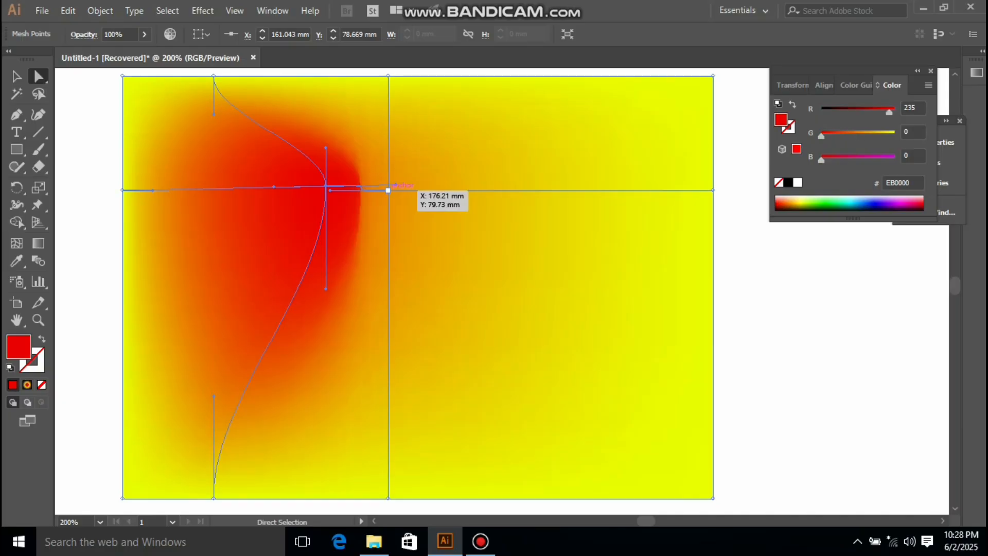
pyautogui.moveTo(395, 184); pyautogui.dragTo(344, 186)
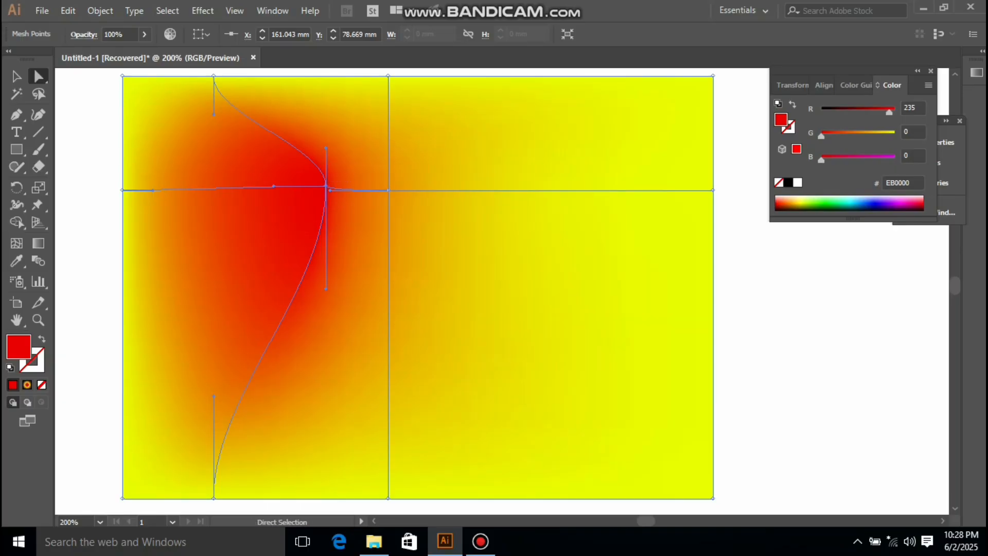
pyautogui.moveTo(330, 190); pyautogui.dragTo(388, 187)
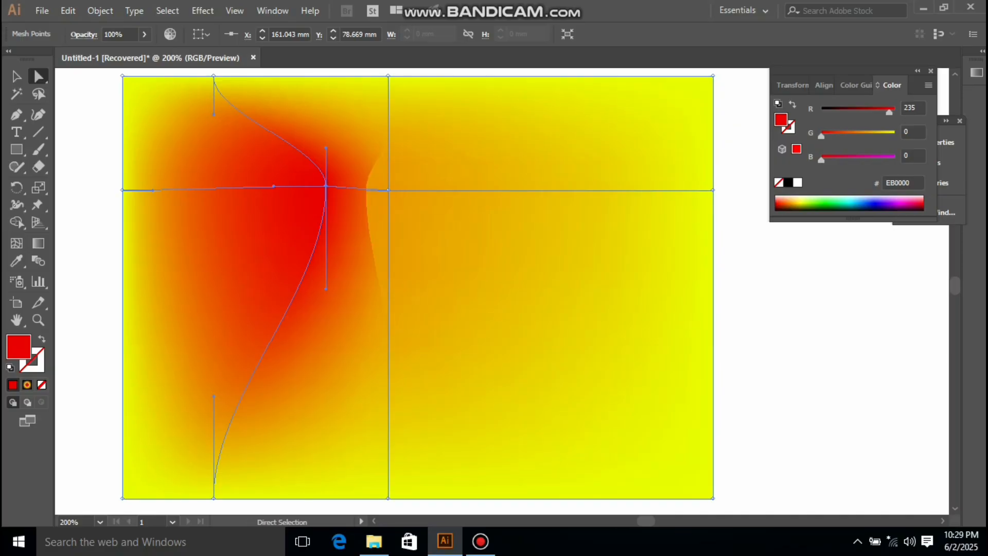
pyautogui.hotkey('ctrl', 'z')
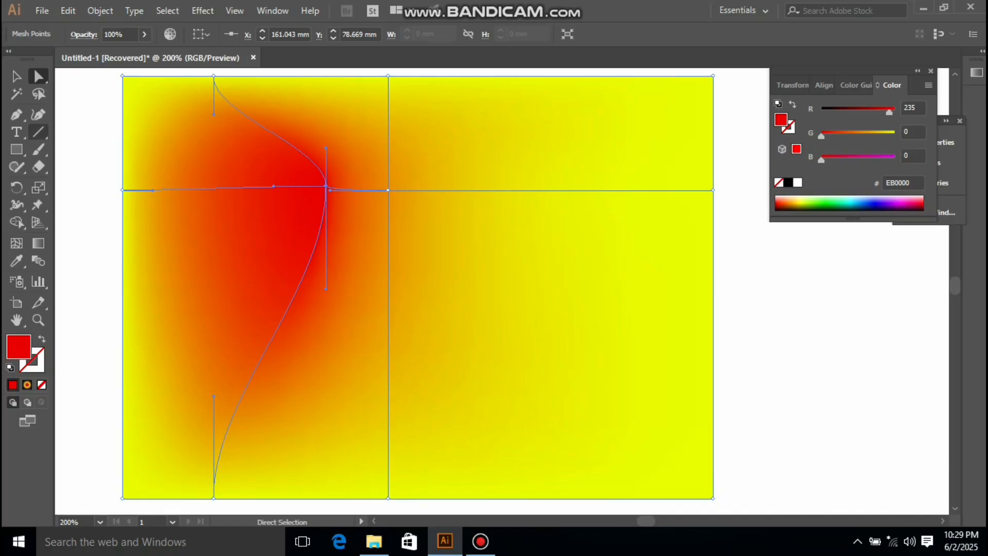
pyautogui.hotkey('ctrl', 'z')
pyautogui.hotkey('ctrl', 'z')
pyautogui.hotkey('ctrl', 'z')
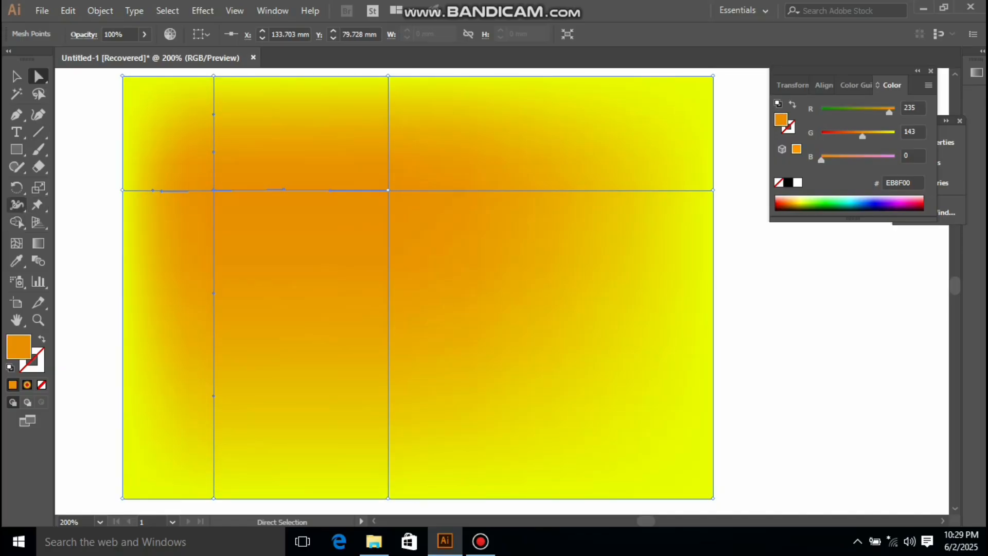
# Step: Drag the orange mesh point rightward next to the midway point, color it red (EB0000), and deselect to preview
pyautogui.click(16, 243)
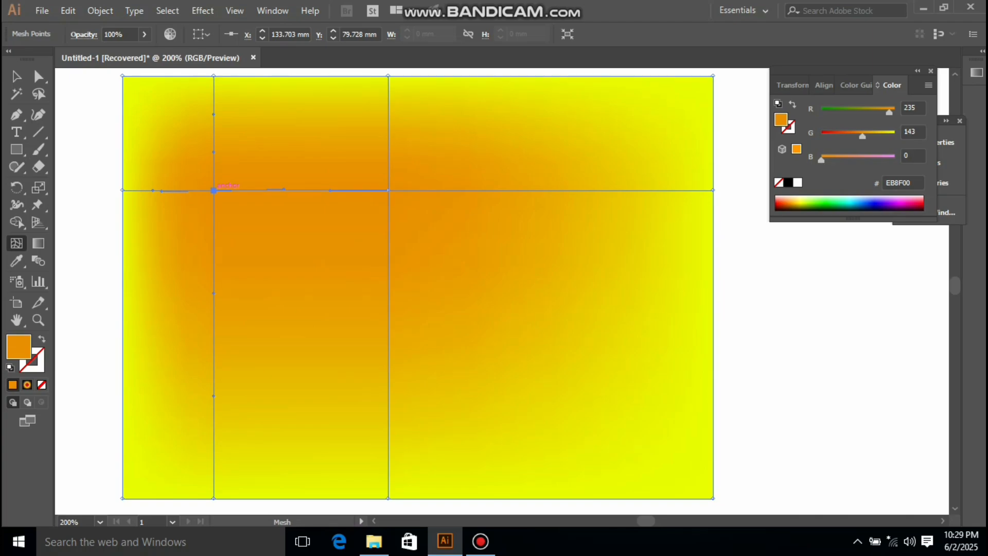
pyautogui.moveTo(213, 190); pyautogui.dragTo(356, 190)
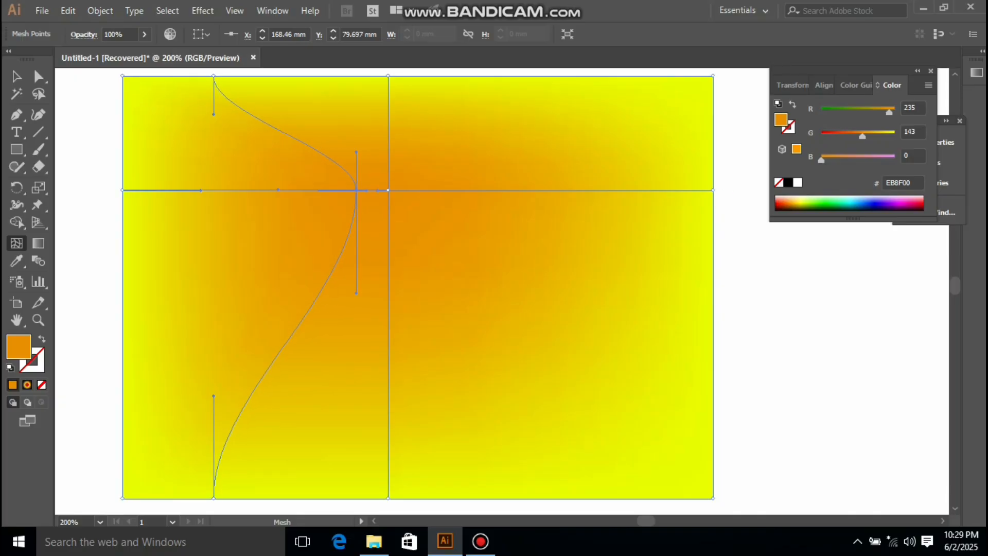
pyautogui.moveTo(862, 135); pyautogui.dragTo(821, 136)
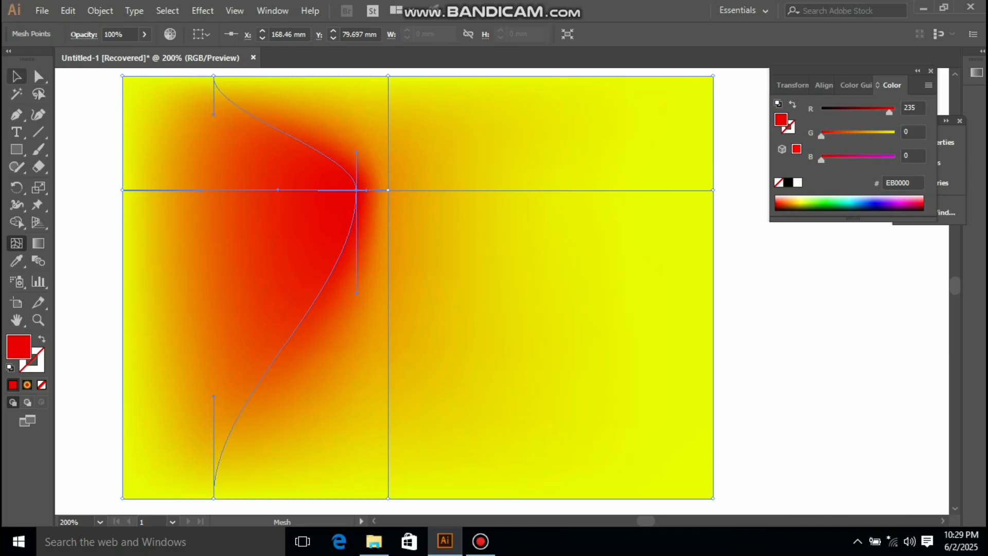
pyautogui.press('v')
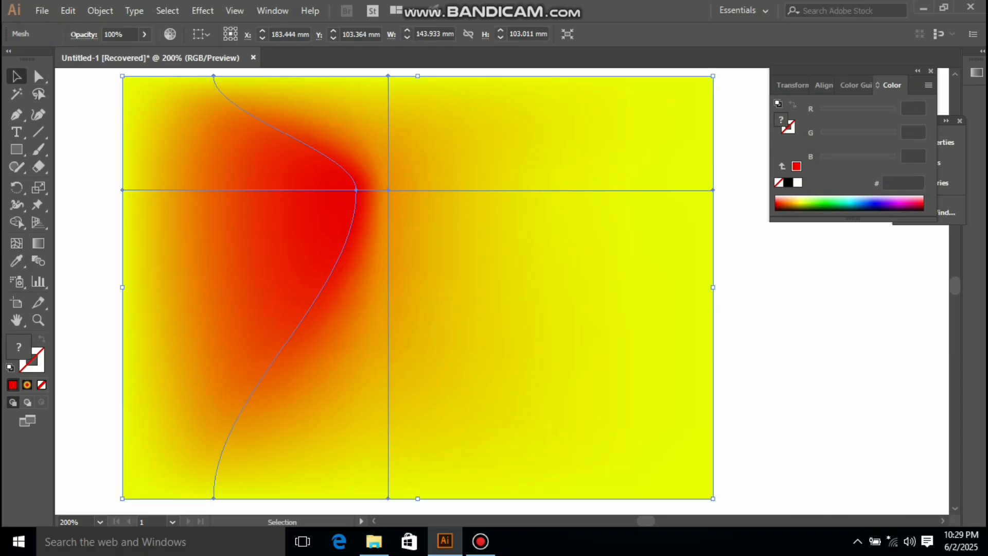
pyautogui.click(760, 315)
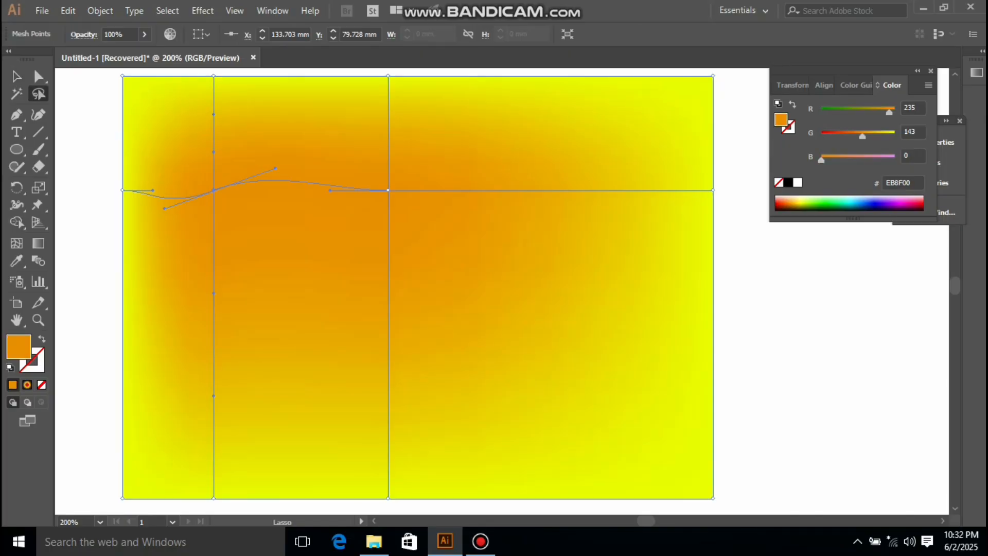
# Step: Select the whole meshed rectangle and delete it
pyautogui.press('v')
pyautogui.moveTo(75, 109)
pyautogui.mouseDown()
pyautogui.moveTo(264, 221)
pyautogui.moveTo(715, 368)
pyautogui.moveTo(742, 410)
pyautogui.mouseUp()
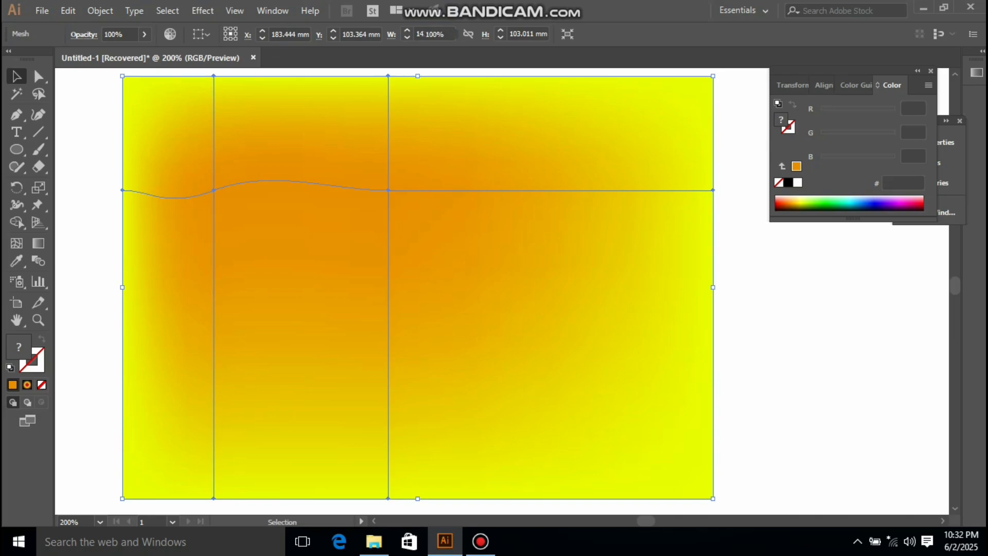
pyautogui.press('Delete')
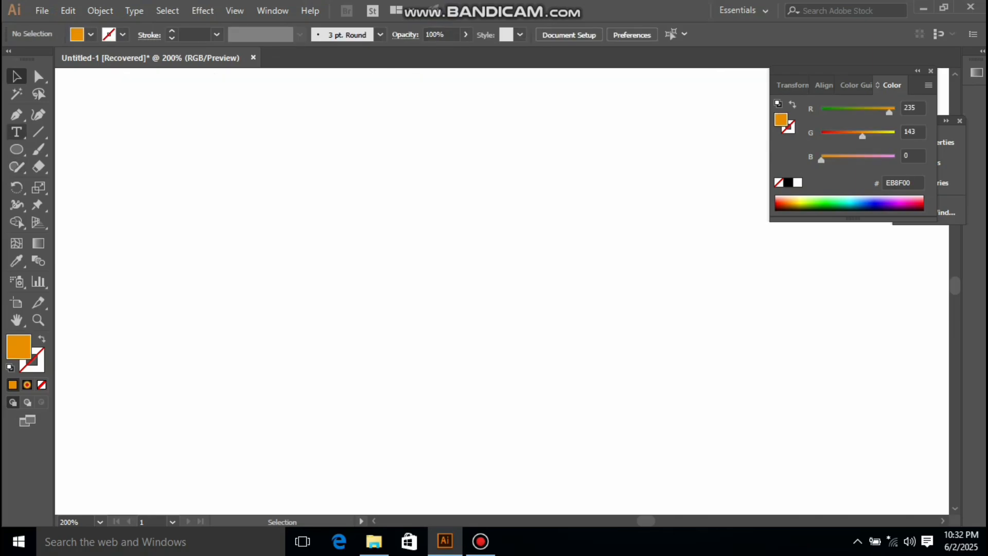
# Step: Draw an ellipse about 26 mm wide and 49 mm tall with the Ellipse tool
pyautogui.click(17, 150)
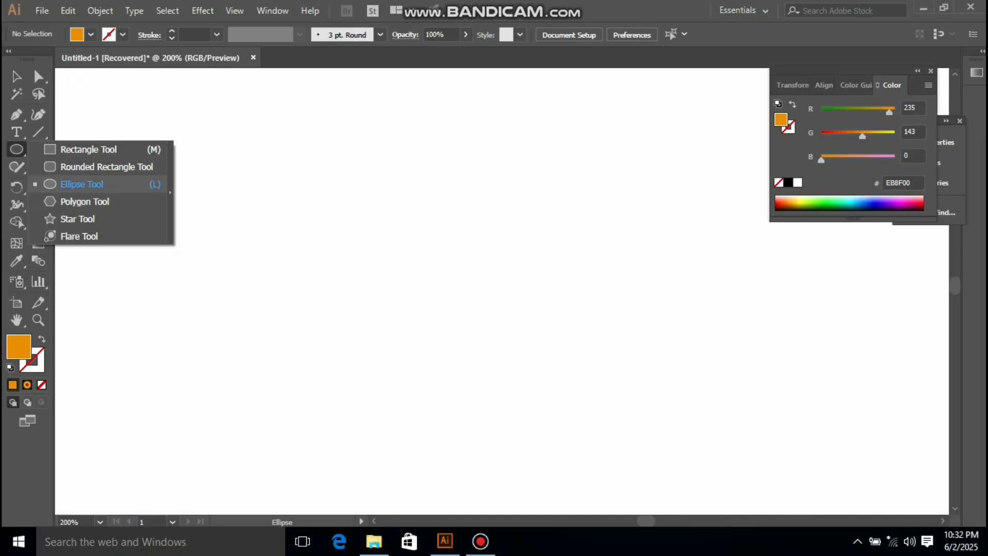
pyautogui.click(82, 184)
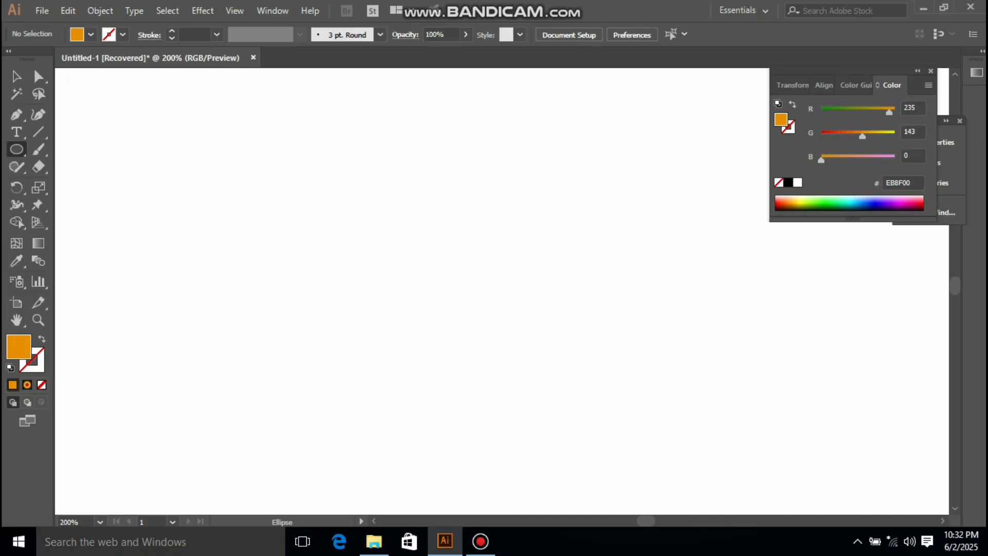
pyautogui.moveTo(414, 213); pyautogui.dragTo(467, 314)
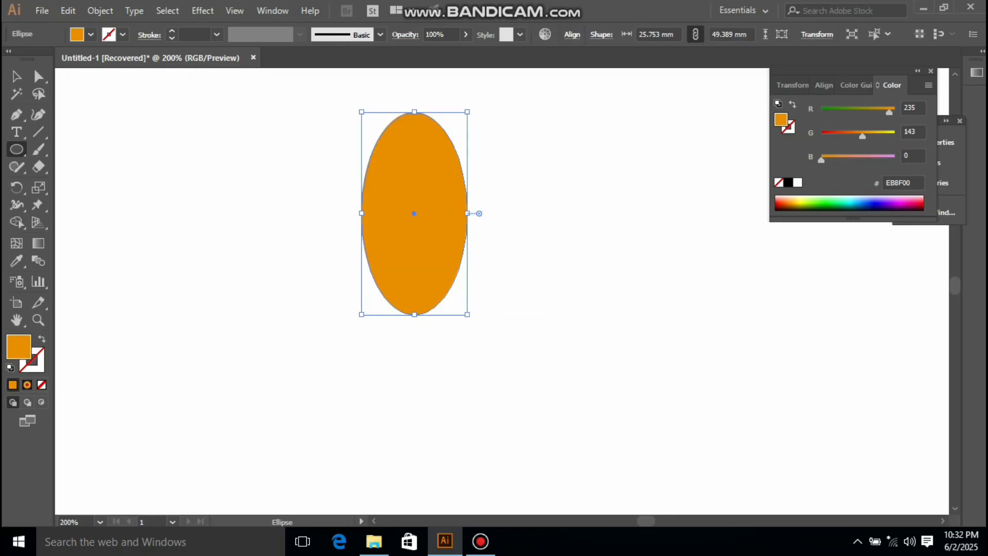
# Step: Recolor the ellipse yellow (EBFF00) and move it slightly downward
pyautogui.press('v')
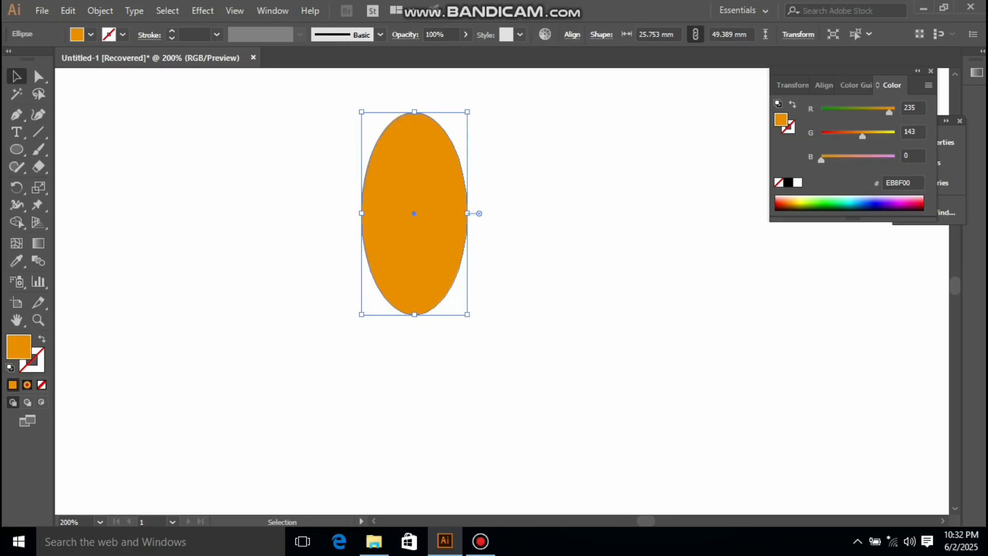
pyautogui.moveTo(863, 136); pyautogui.dragTo(896, 137)
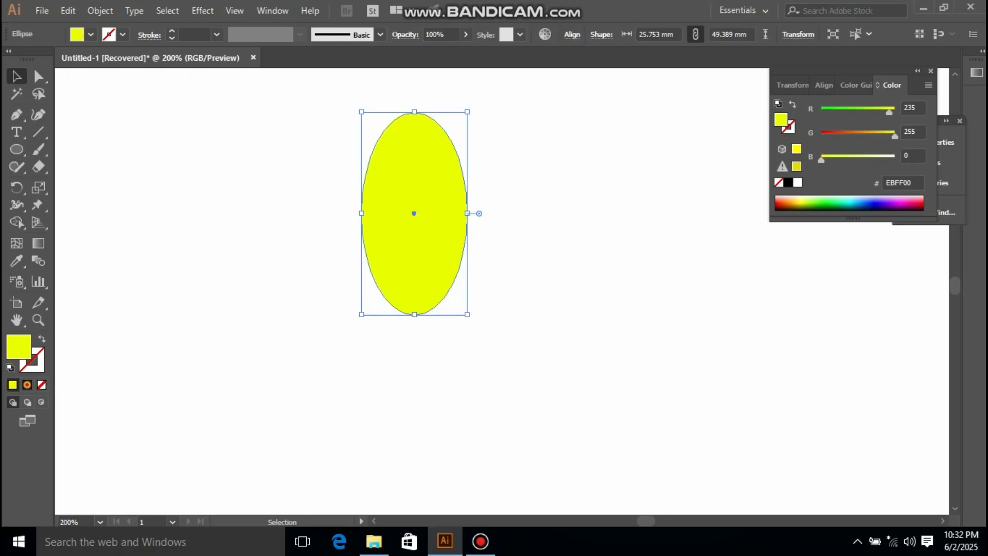
pyautogui.moveTo(414, 213); pyautogui.dragTo(413, 262)
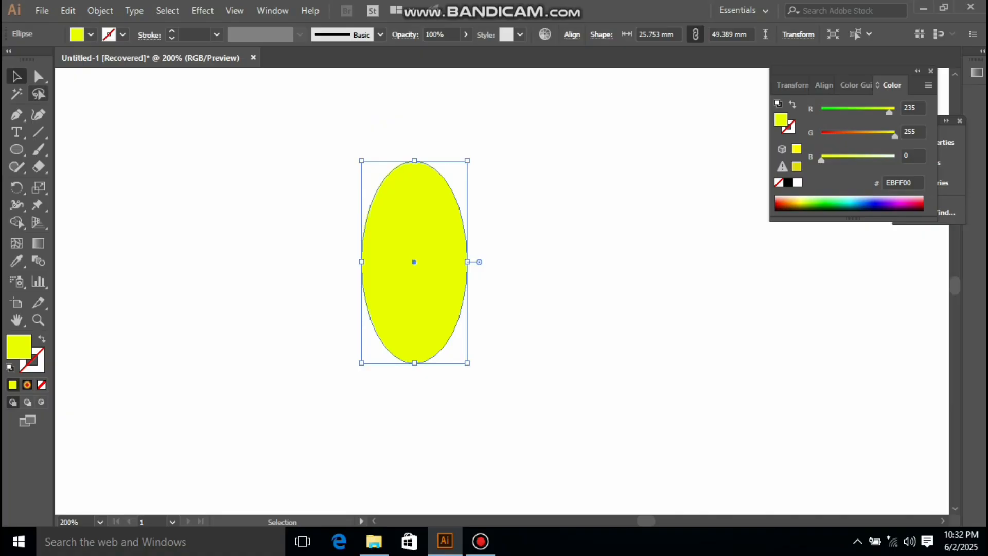
# Step: Adjust the handles of the ellipse's right anchor to pinch its right side into a mango-like curve
pyautogui.click(38, 77)
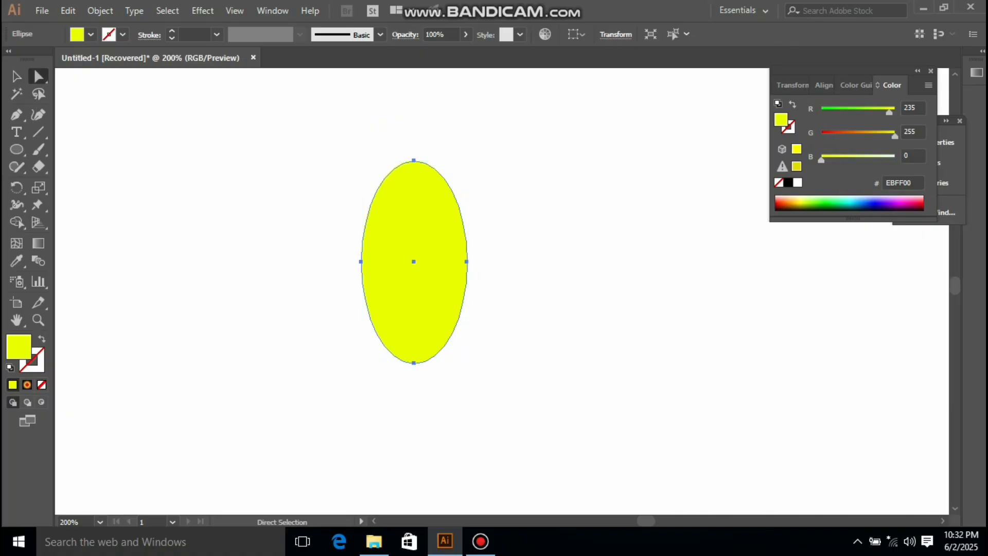
pyautogui.click(466, 262)
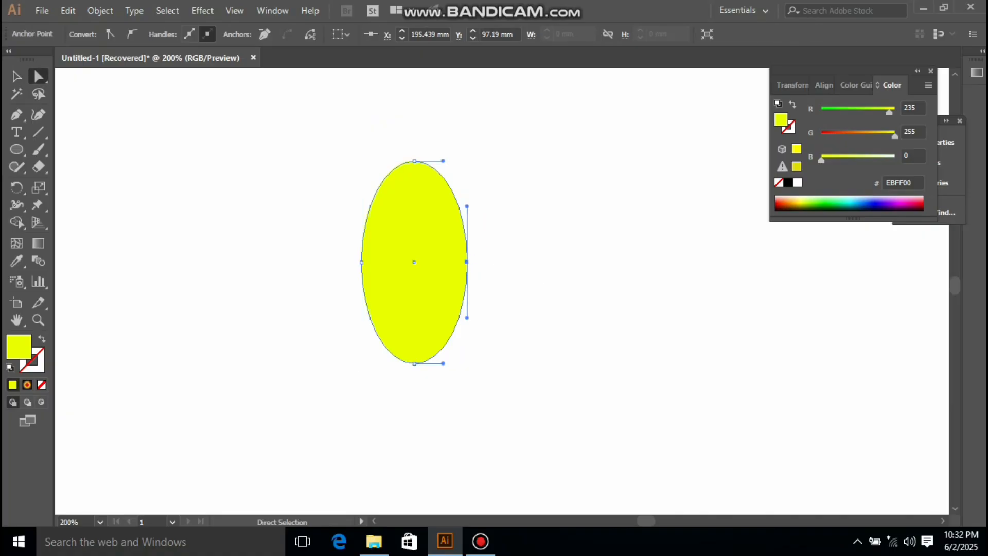
pyautogui.moveTo(466, 206); pyautogui.dragTo(497, 191)
pyautogui.moveTo(444, 313); pyautogui.dragTo(442, 307)
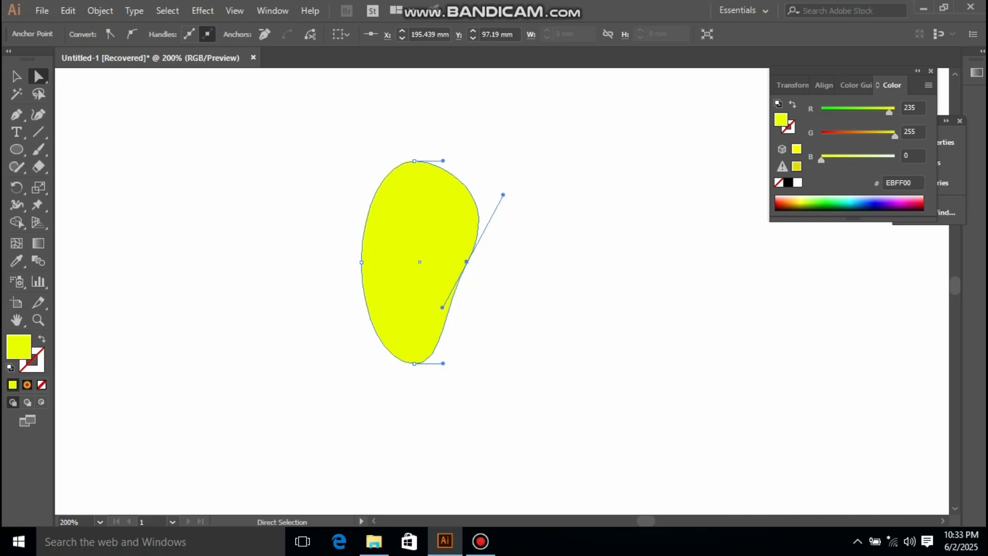
pyautogui.moveTo(503, 195); pyautogui.dragTo(500, 194)
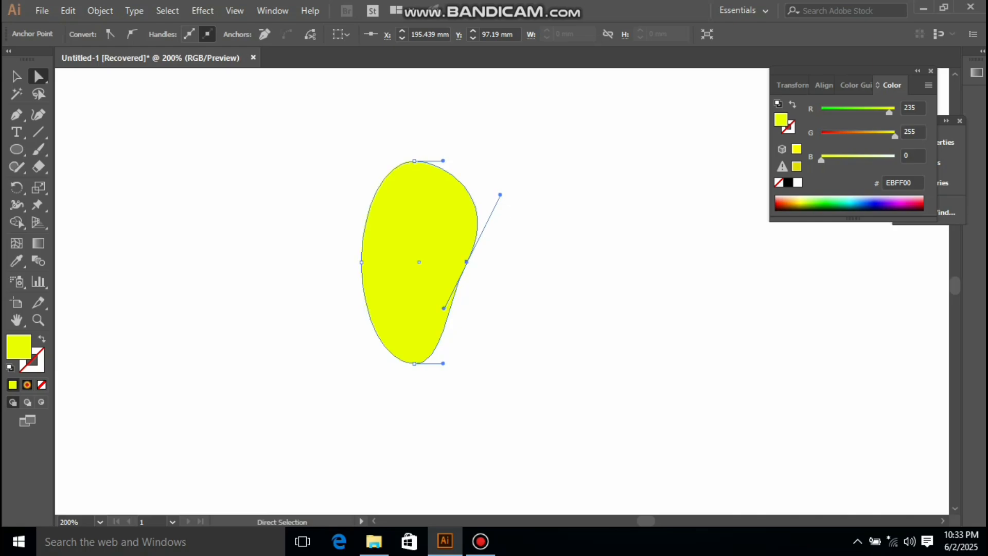
# Step: Enlarge the shape by its lower-right corner and recentre it
pyautogui.click(16, 77)
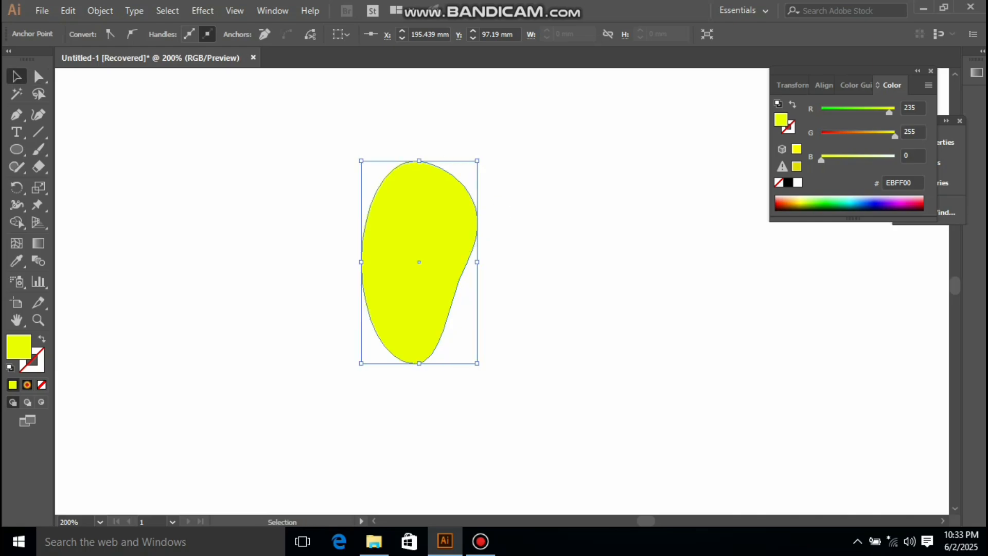
pyautogui.moveTo(477, 364); pyautogui.dragTo(576, 411)
pyautogui.moveTo(420, 262); pyautogui.dragTo(420, 283)
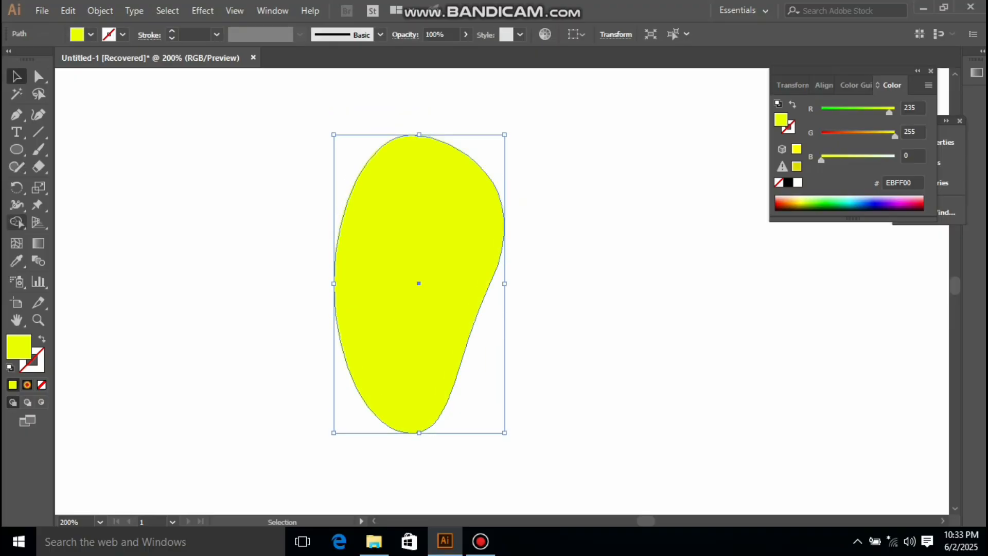
# Step: Add mesh points with the Mesh tool at the centre, upper left, lower right and left middle of the shape
pyautogui.click(16, 243)
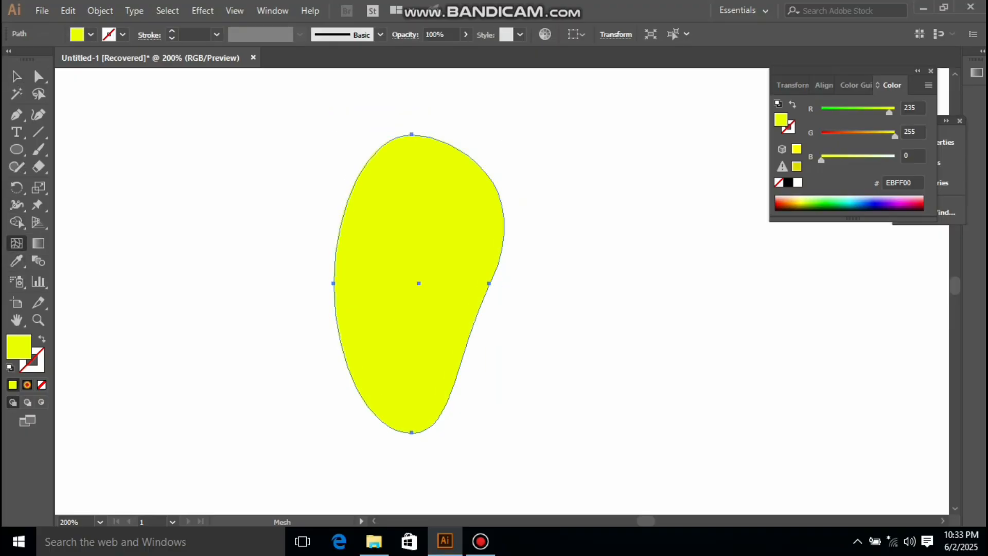
pyautogui.click(415, 287)
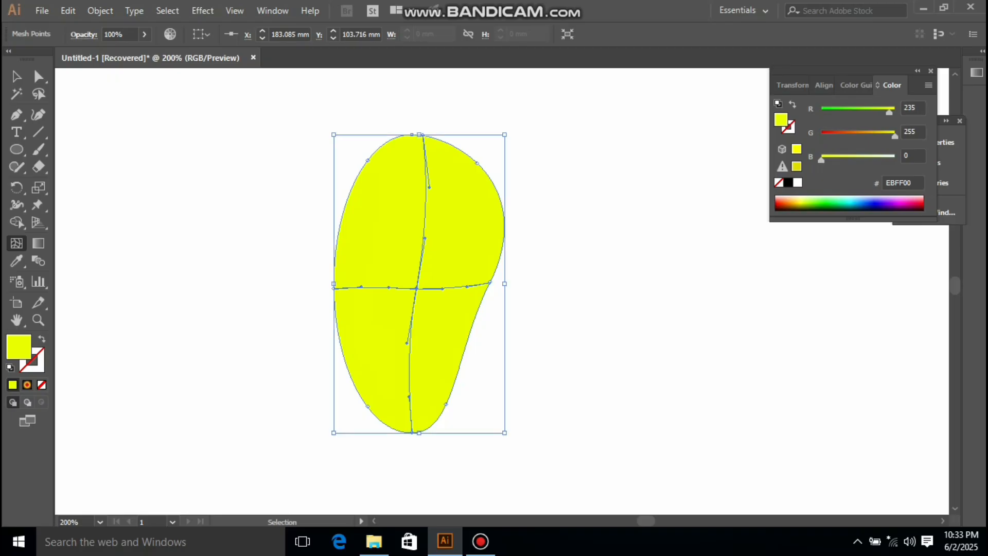
pyautogui.hotkey('ctrl', 'z')
pyautogui.click(419, 283)
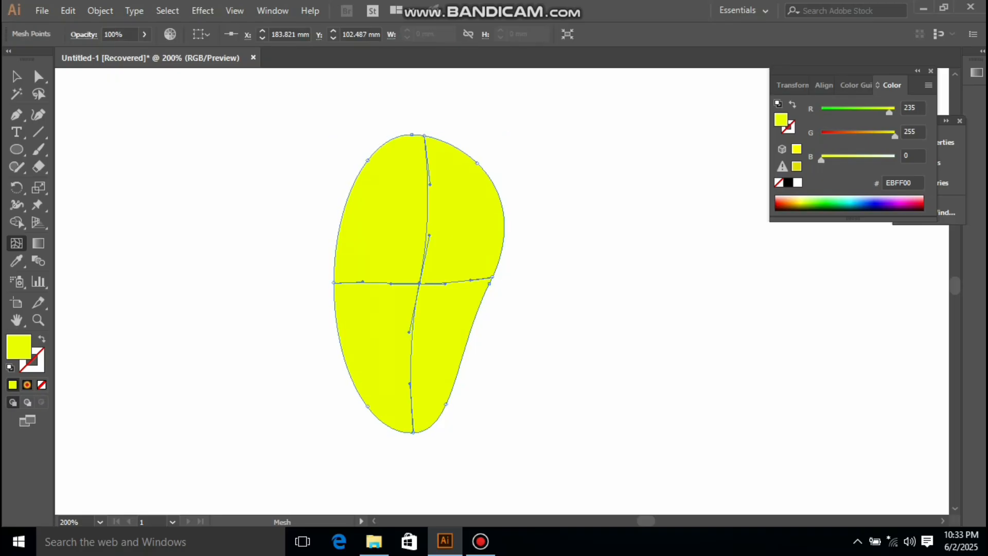
pyautogui.click(393, 172)
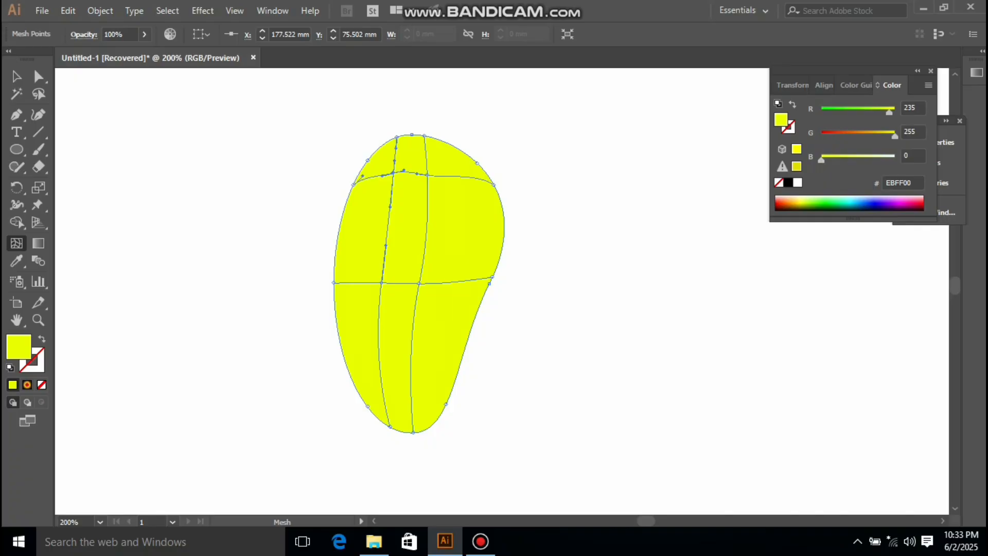
pyautogui.click(441, 328)
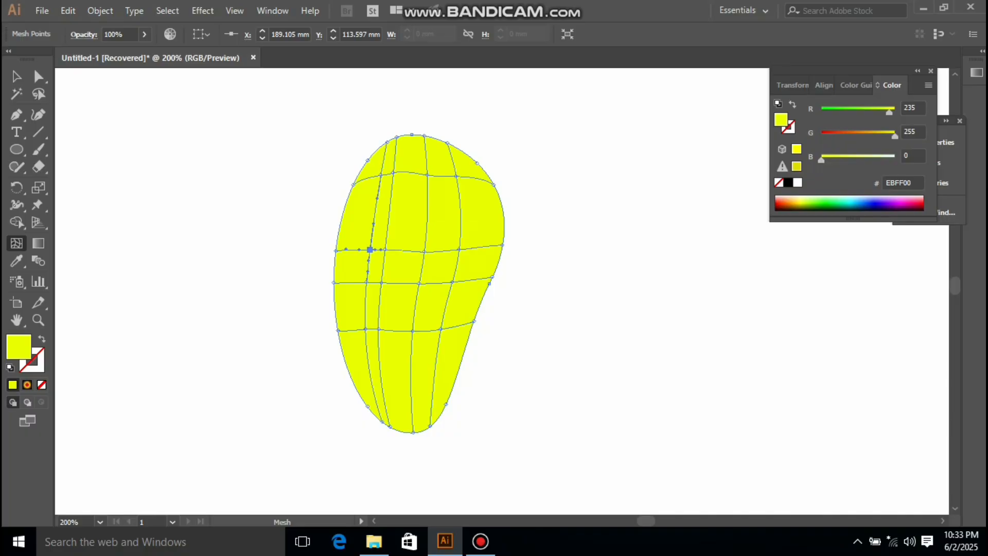
pyautogui.click(370, 249)
# Step: Select the mesh points along the shape's outer edge and color them EBBF00
pyautogui.press('v')
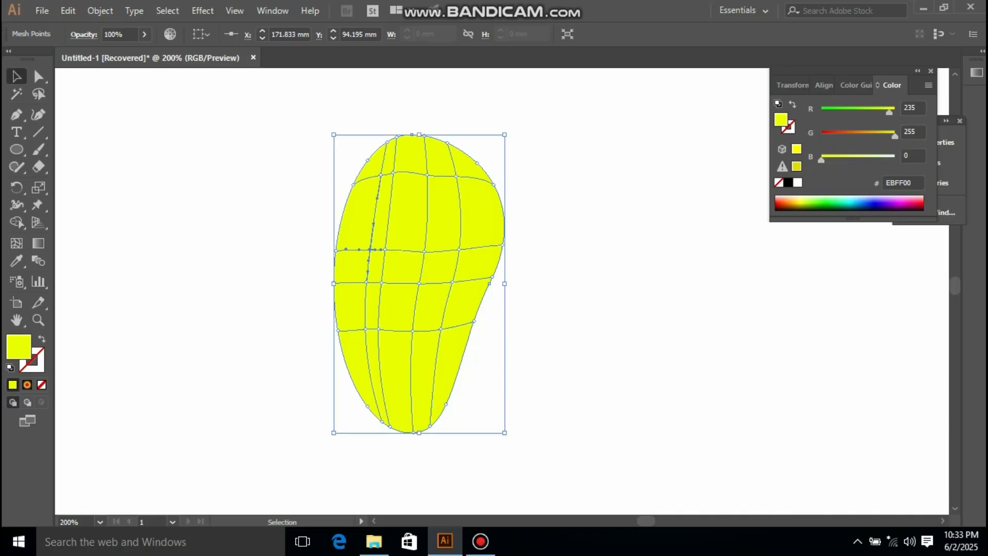
pyautogui.hotkey('ctrl', 'shift', 'a')
pyautogui.press('a')
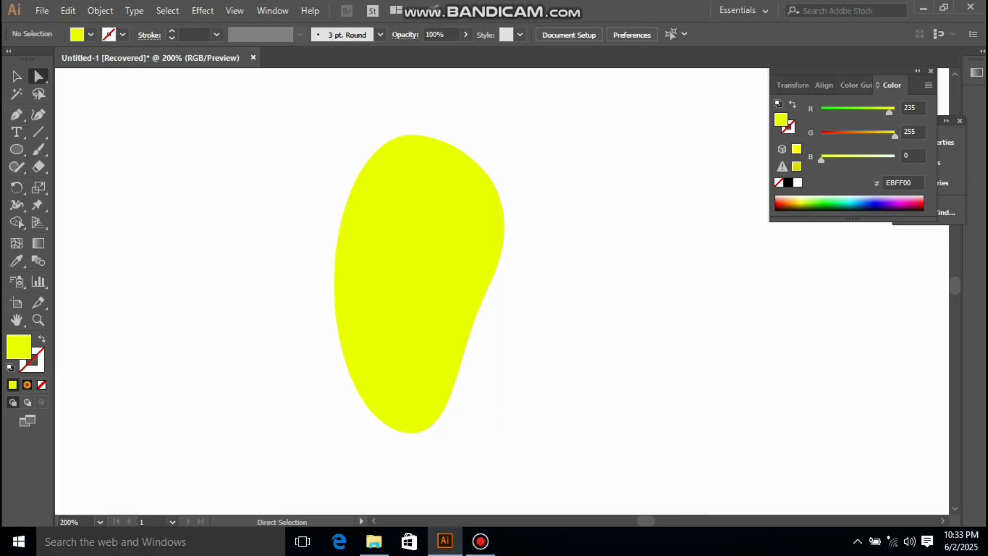
pyautogui.moveTo(347, 122); pyautogui.dragTo(460, 453)
pyautogui.moveTo(464, 390); pyautogui.dragTo(405, 468)
pyautogui.moveTo(469, 444); pyautogui.dragTo(468, 443)
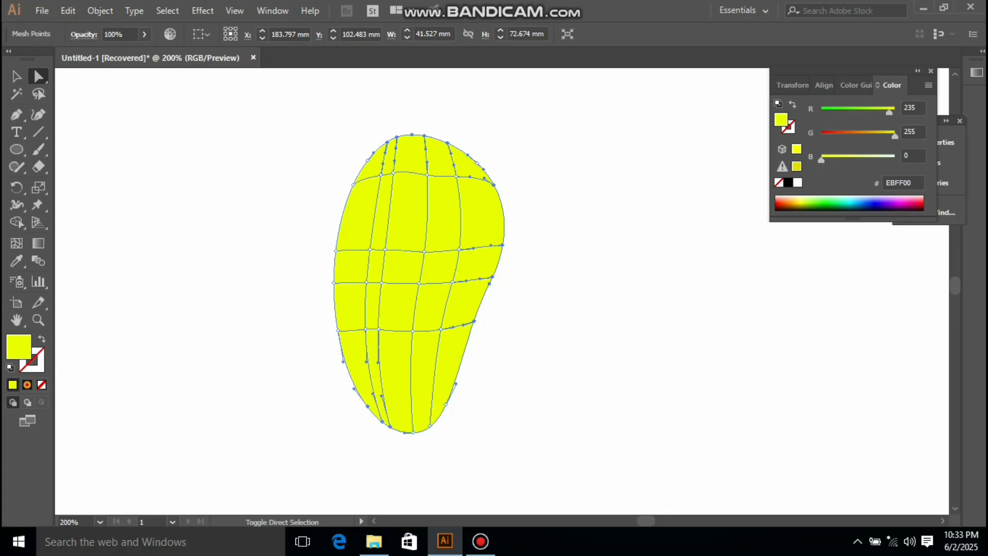
pyautogui.moveTo(478, 396); pyautogui.dragTo(406, 444)
pyautogui.moveTo(326, 375); pyautogui.dragTo(349, 203)
pyautogui.moveTo(374, 141); pyautogui.dragTo(341, 201)
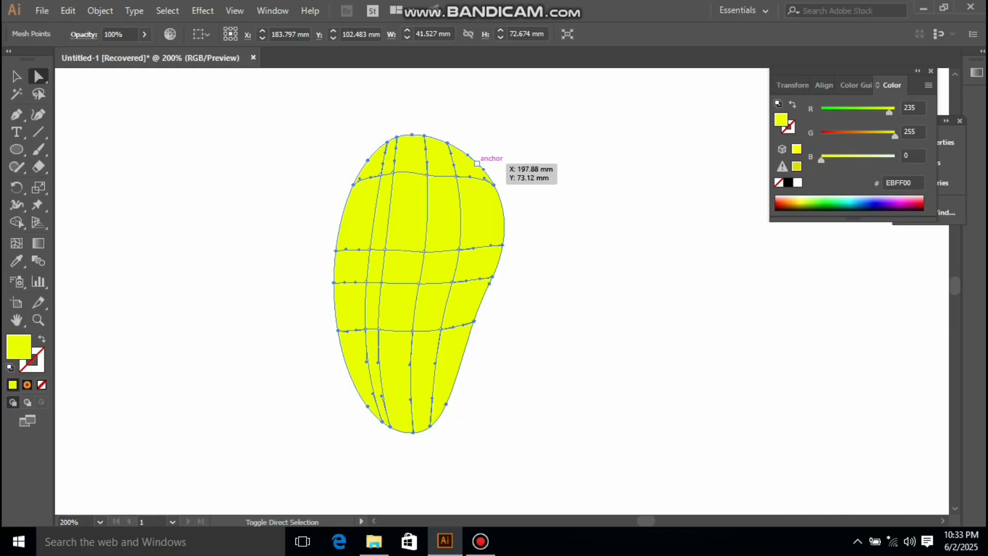
pyautogui.keyDown('shift'); pyautogui.click(477, 163); pyautogui.keyUp('shift')
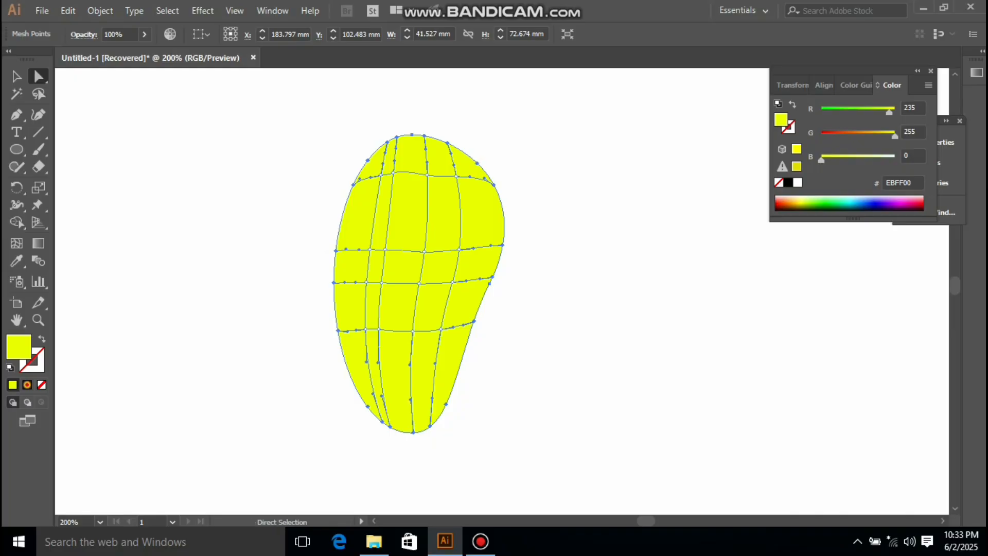
pyautogui.moveTo(895, 135); pyautogui.dragTo(877, 135)
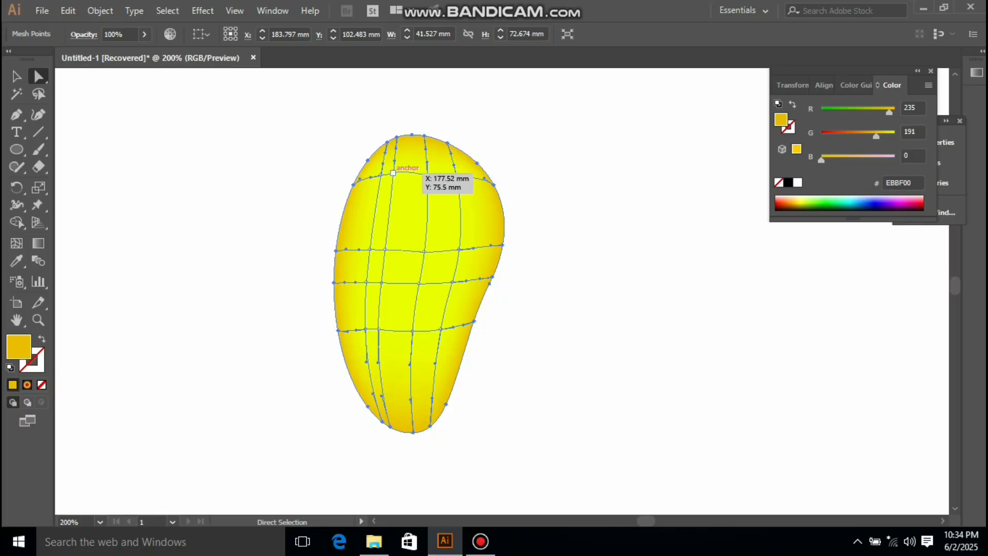
# Step: Color the upper-left mesh point EBFFFF and the left-middle mesh point EBFF4B for a highlight
pyautogui.click(393, 173)
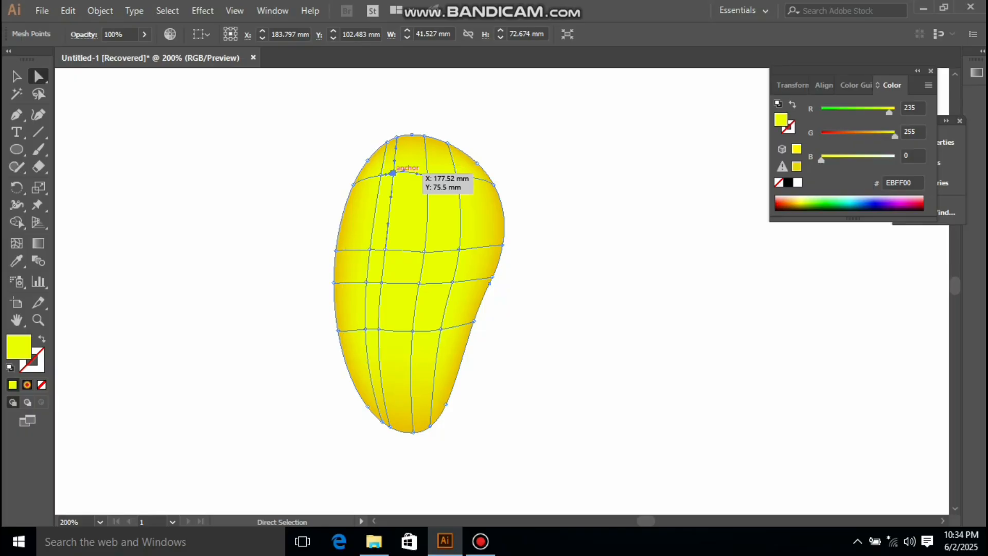
pyautogui.click(894, 156)
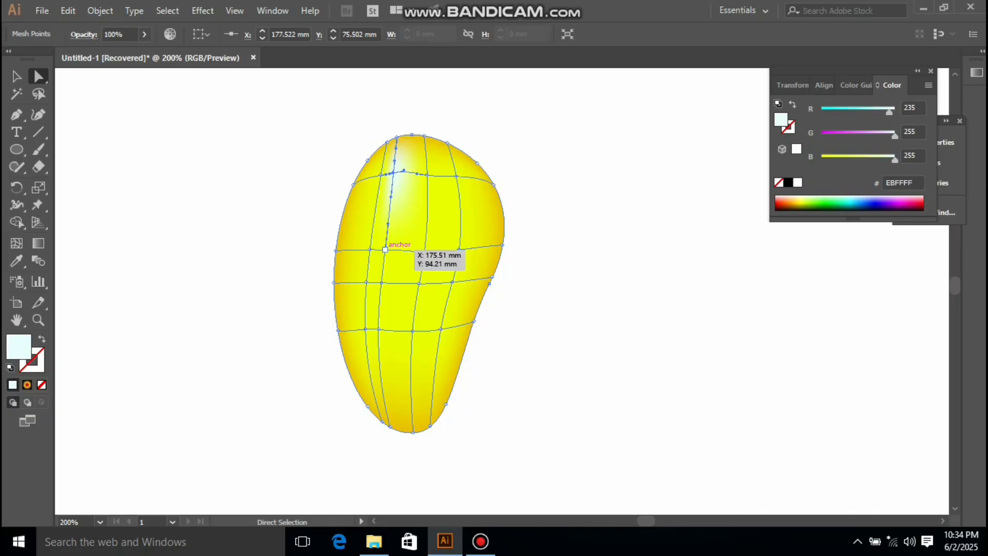
pyautogui.click(384, 250)
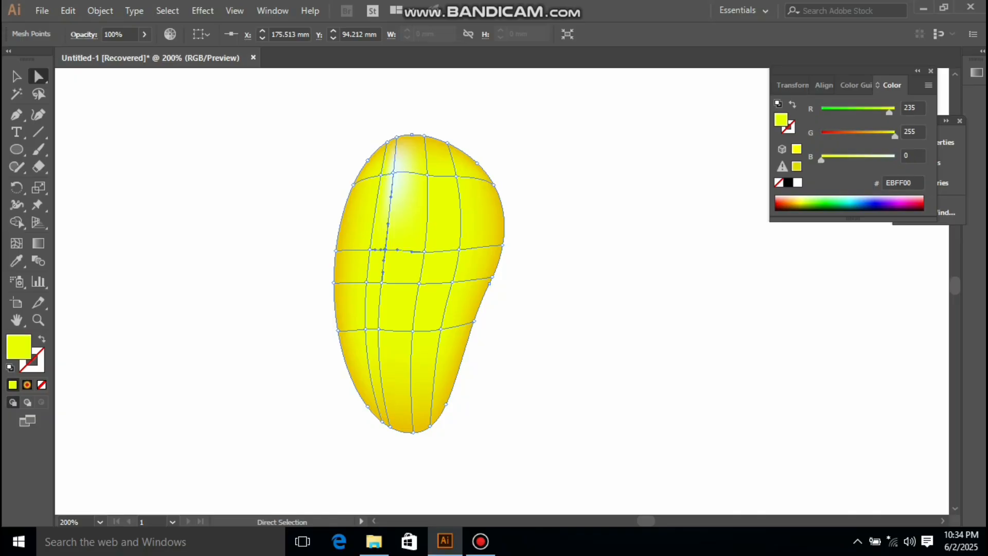
pyautogui.moveTo(822, 159); pyautogui.dragTo(843, 159)
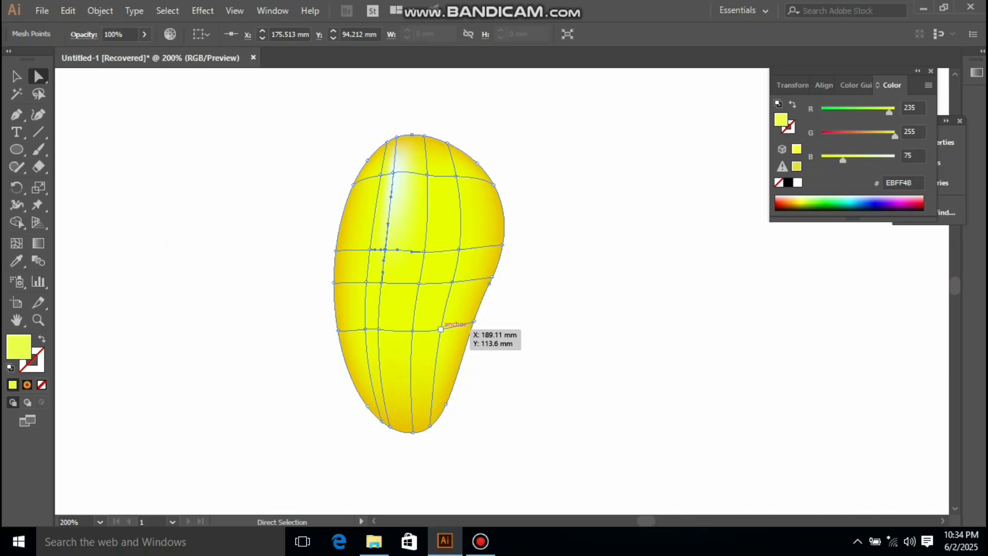
# Step: Color the lower-right mesh point green (8ED300) and deselect to preview the mango
pyautogui.click(441, 329)
pyautogui.moveTo(890, 112); pyautogui.dragTo(882, 136)
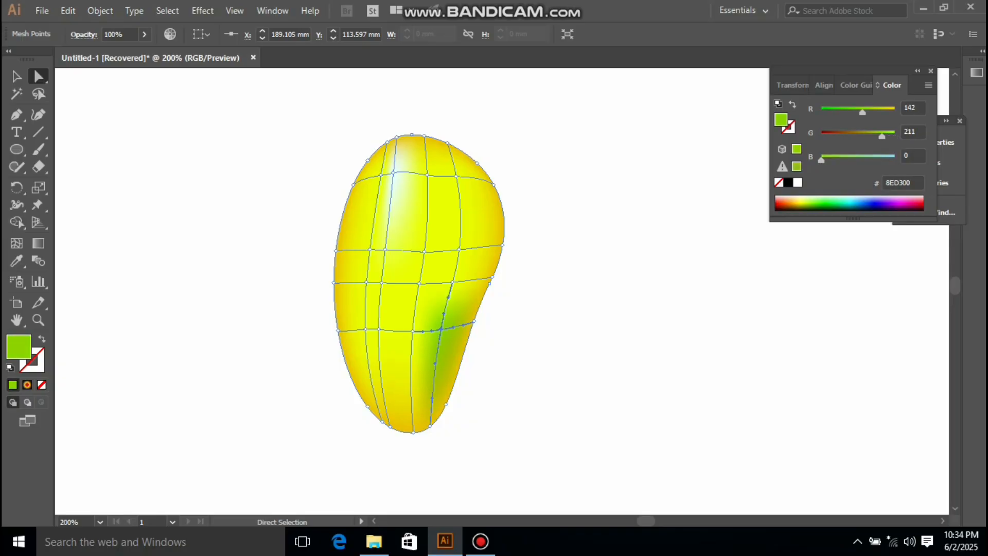
pyautogui.hotkey('ctrl', 'shift', 'a')
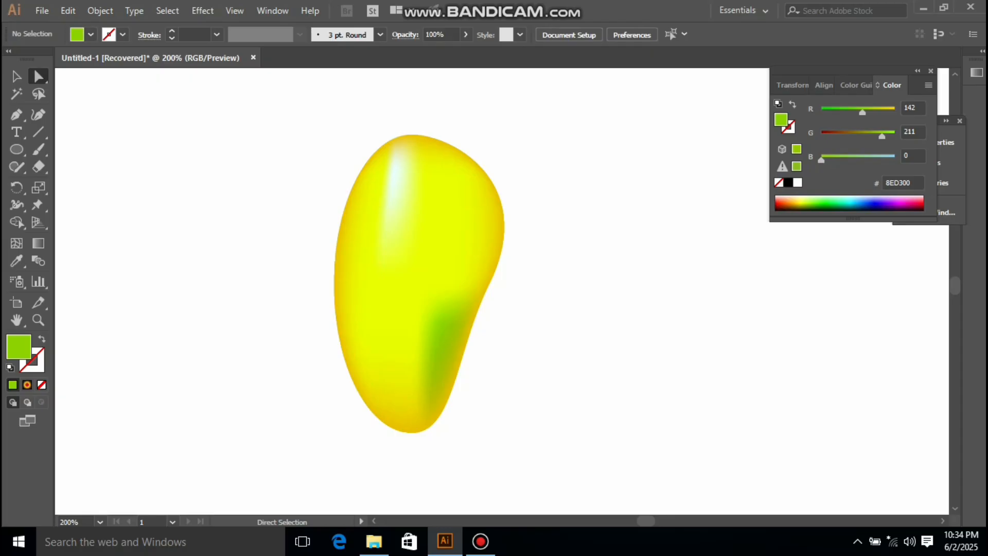
# Step: Move the mango shape slightly to the left
pyautogui.press('v')
pyautogui.moveTo(437, 222); pyautogui.dragTo(409, 226)
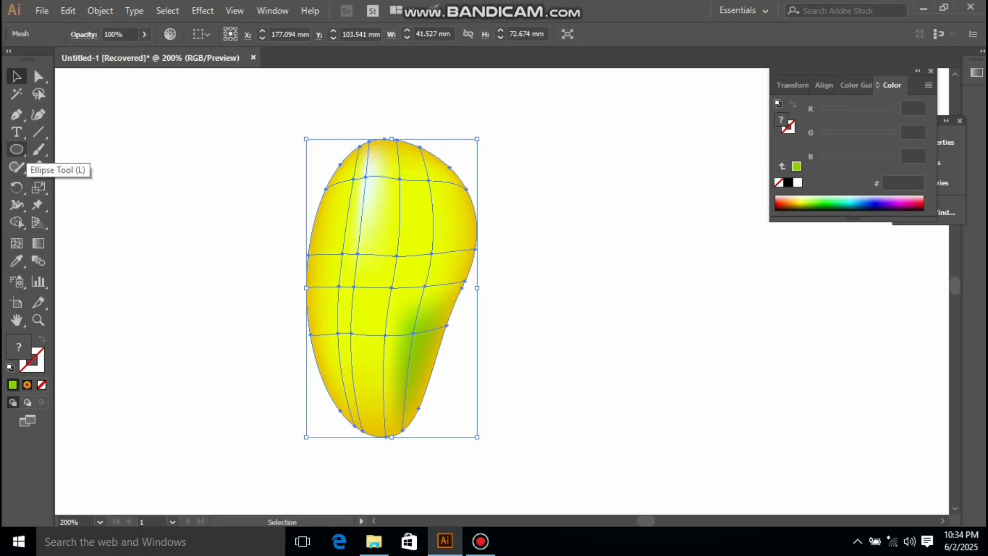
# Step: Draw an ellipse about 19 mm wide and 45 mm tall beside the mango and color it green (00D300)
pyautogui.click(17, 150)
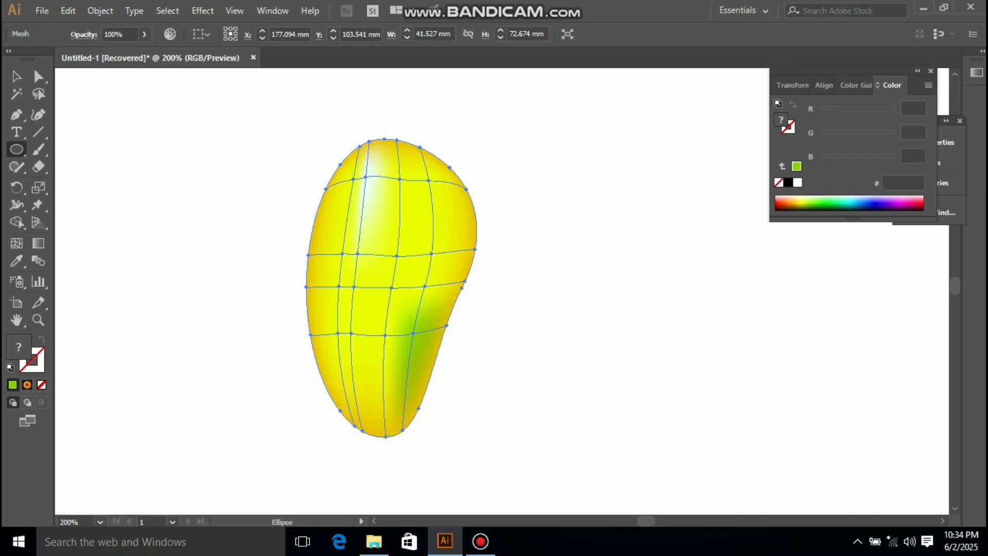
pyautogui.moveTo(566, 222)
pyautogui.mouseDown()
pyautogui.moveTo(604, 260)
pyautogui.moveTo(588, 283)
pyautogui.moveTo(606, 315)
pyautogui.mouseUp()
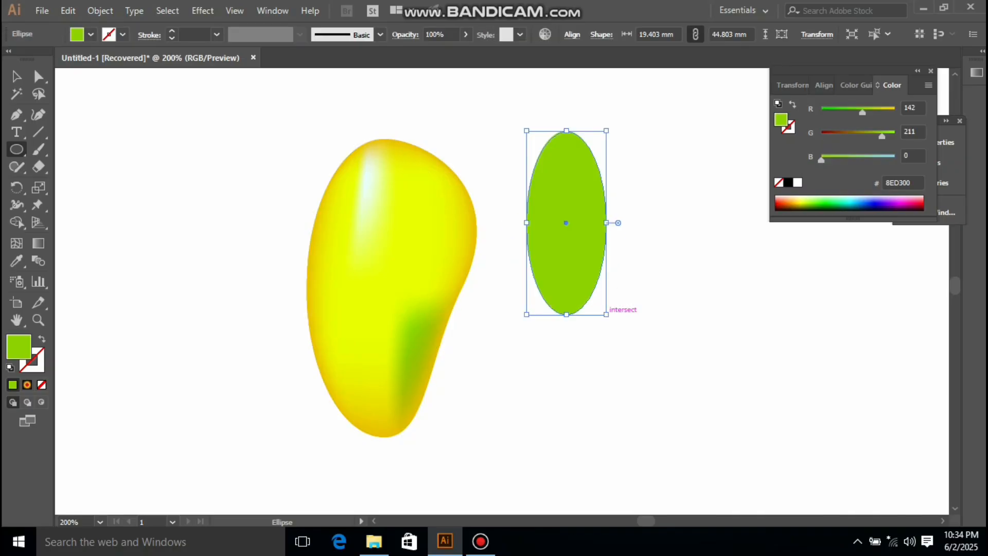
pyautogui.moveTo(862, 112); pyautogui.dragTo(821, 112)
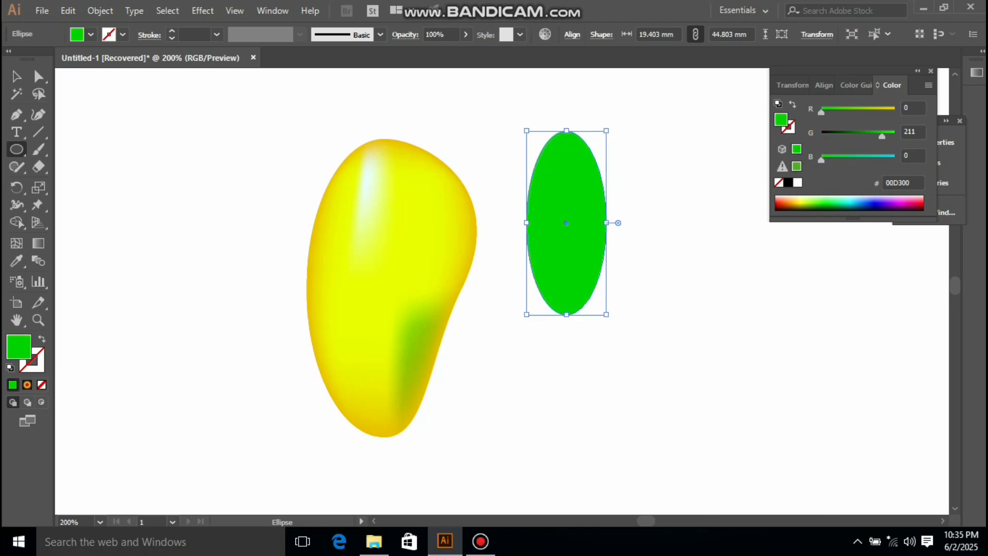
# Step: Convert the green ellipse's top anchor into a sharp corner with the Anchor Point tool
pyautogui.click(17, 114)
pyautogui.click(94, 166)
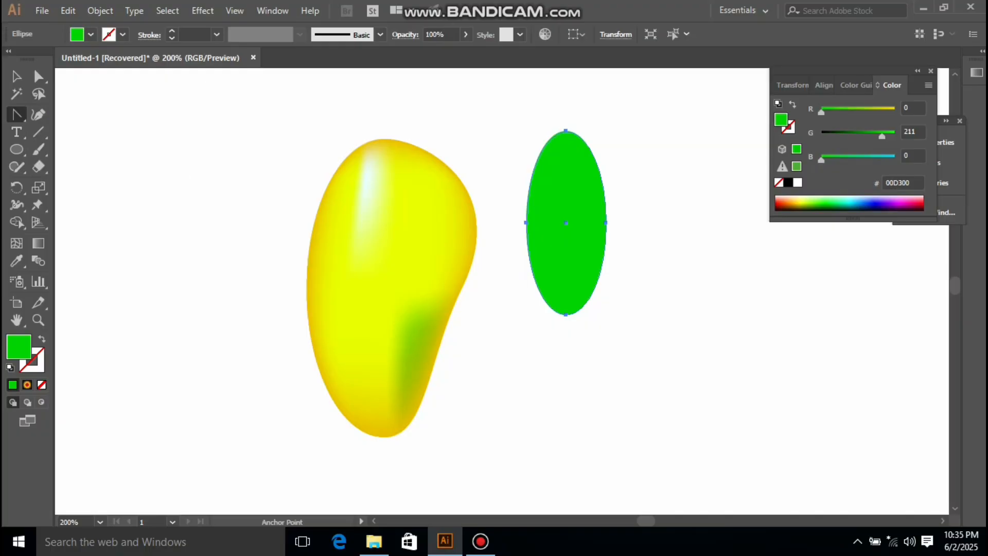
pyautogui.click(566, 131)
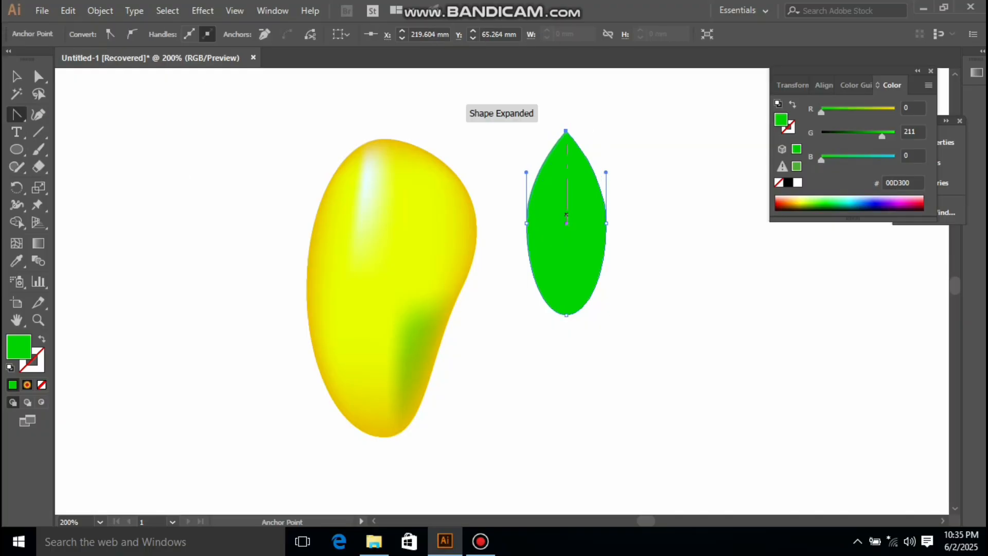
# Step: Convert the green ellipse's bottom anchor into a sharp corner as well
pyautogui.click(566, 314)
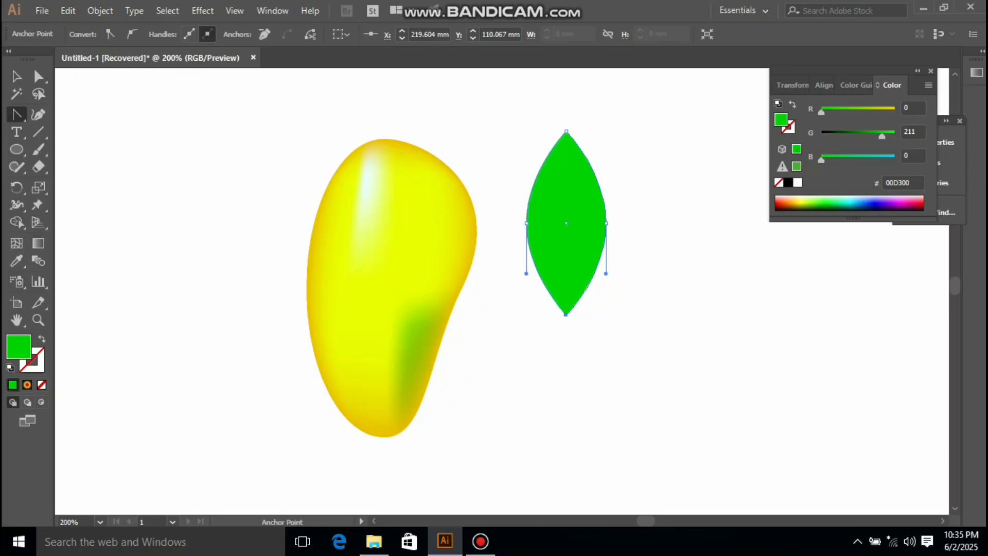
# Step: Add three mesh points across the middle of the green leaf with the Mesh tool
pyautogui.press('u')
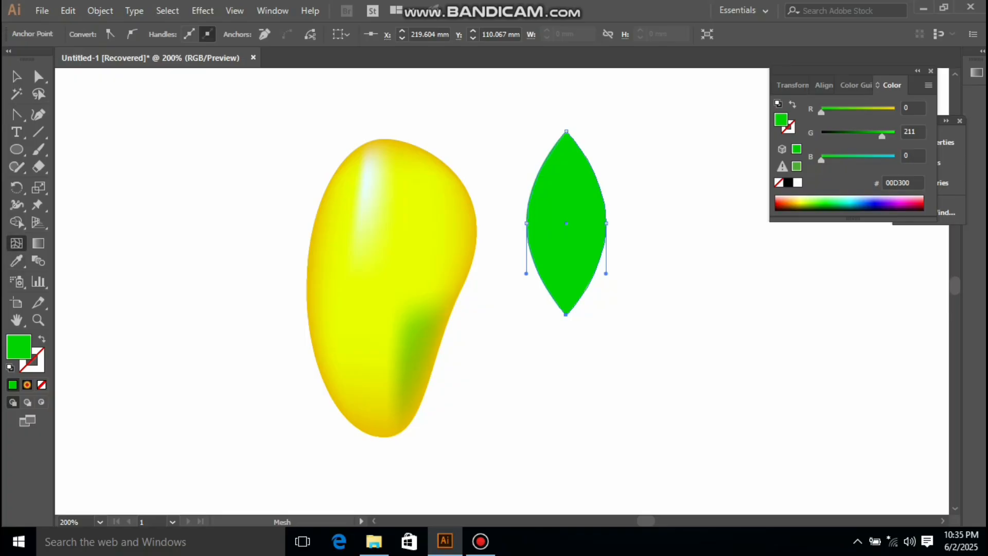
pyautogui.click(566, 223)
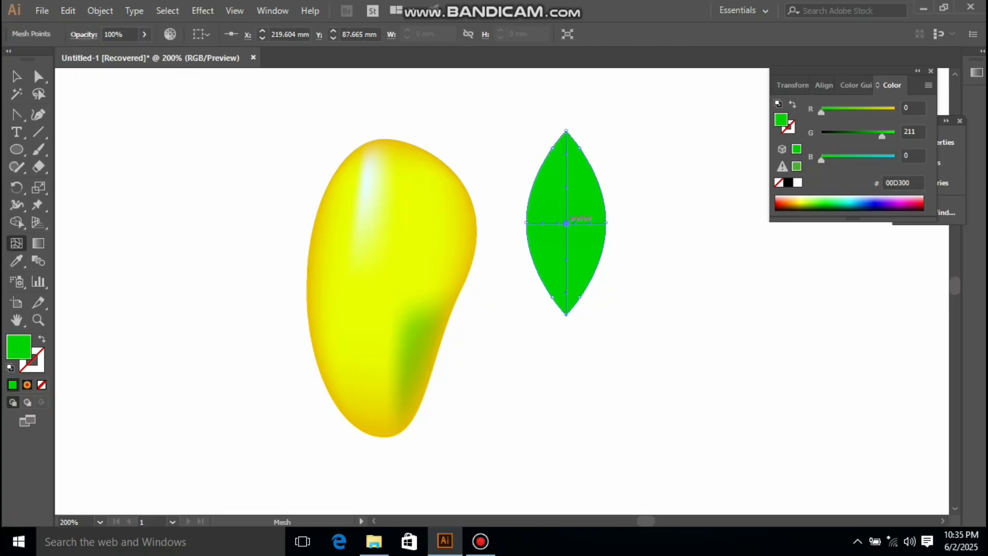
pyautogui.click(553, 223)
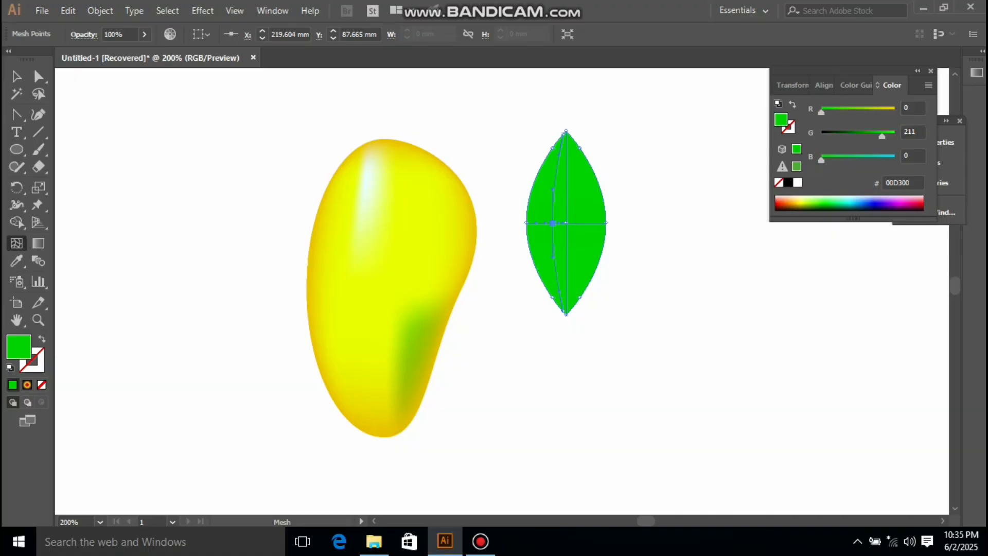
pyautogui.click(577, 223)
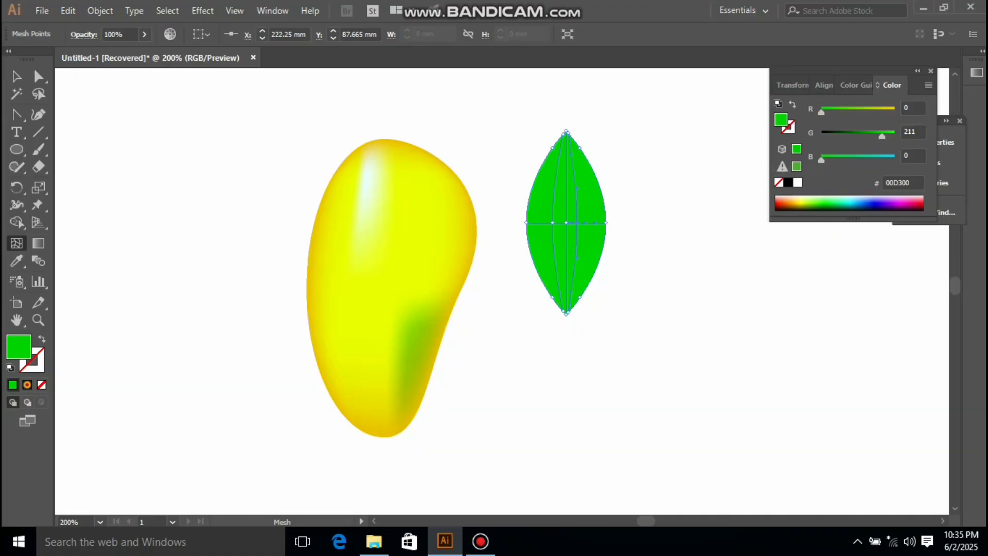
pyautogui.hotkey('ctrl', 'z')
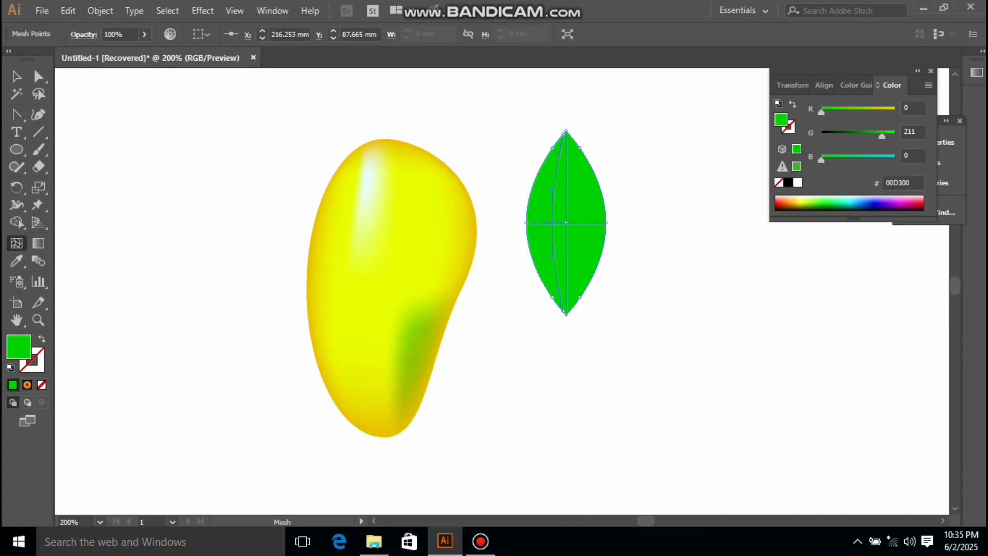
pyautogui.click(577, 222)
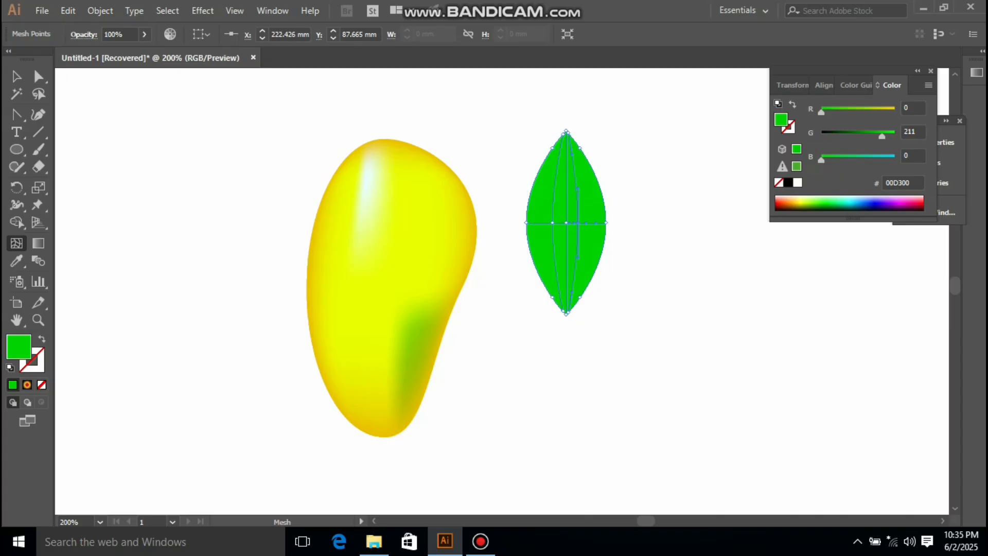
# Step: Color the leaf's central mesh point light green (68FF00) and deselect to preview
pyautogui.moveTo(882, 136); pyautogui.dragTo(895, 136)
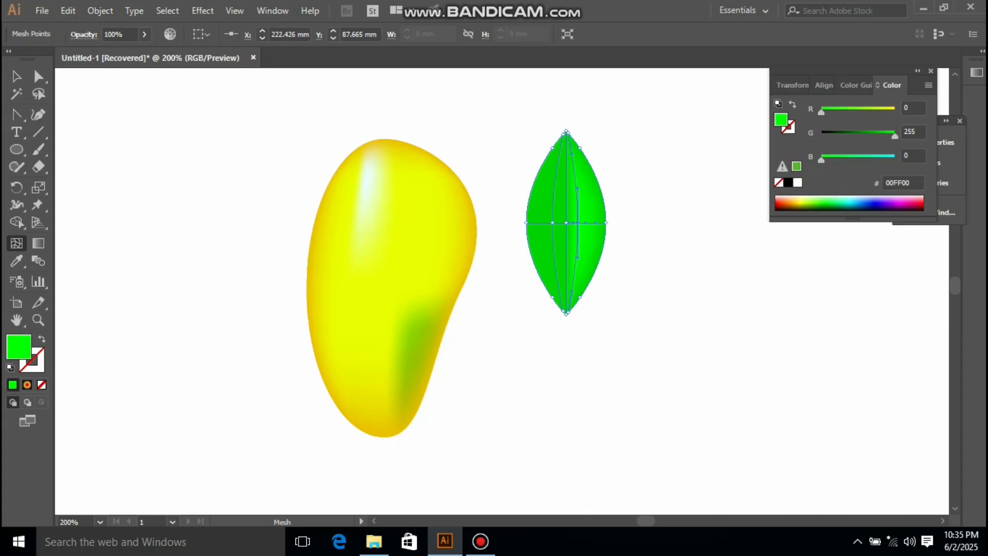
pyautogui.hotkey('ctrl', 'z')
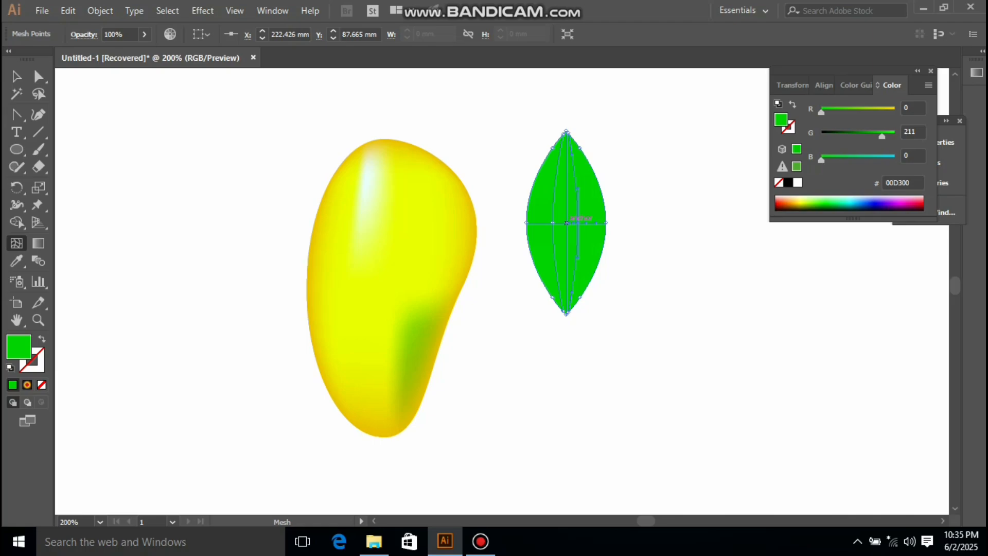
pyautogui.click(566, 223)
pyautogui.moveTo(882, 136); pyautogui.dragTo(895, 136)
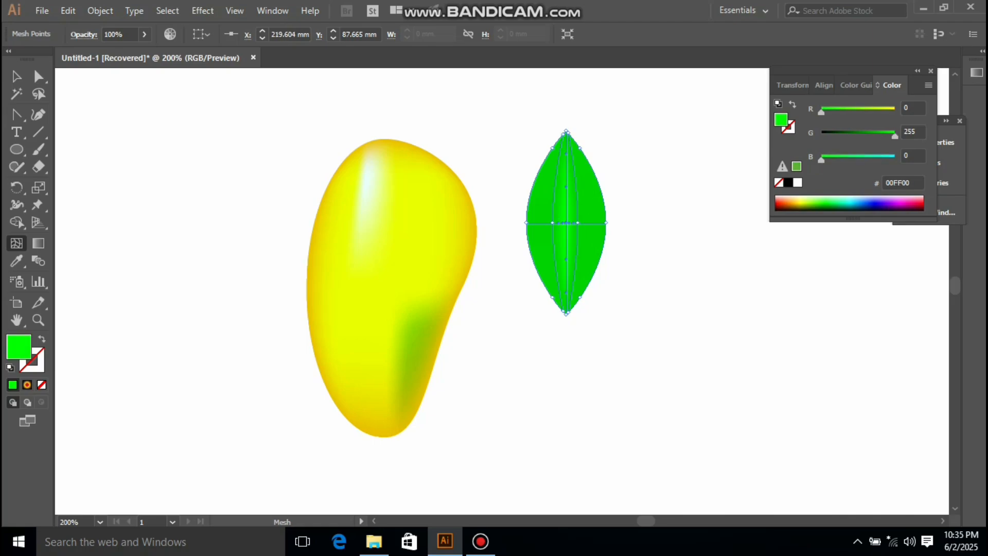
pyautogui.moveTo(821, 112); pyautogui.dragTo(851, 112)
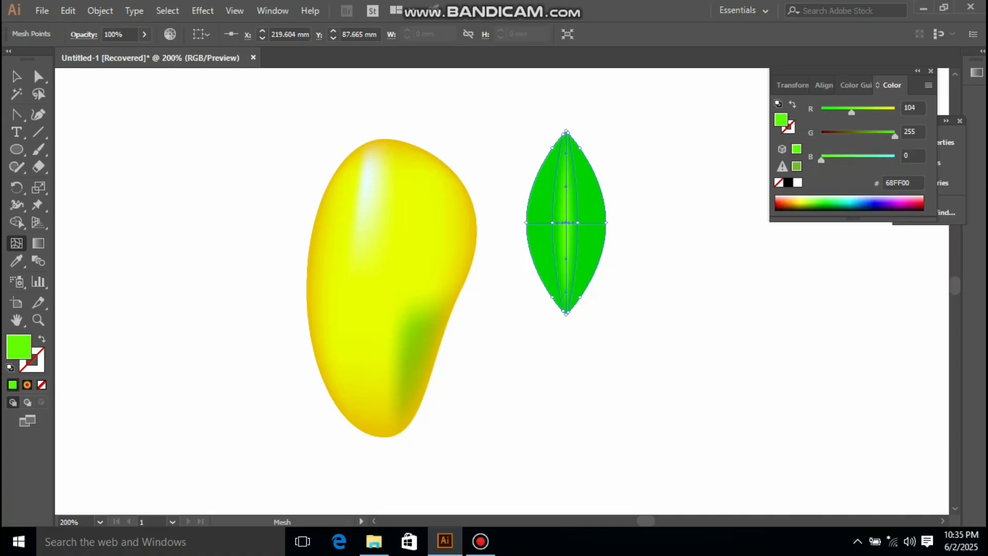
pyautogui.press('v')
pyautogui.hotkey('ctrl', 'shift', 'a')
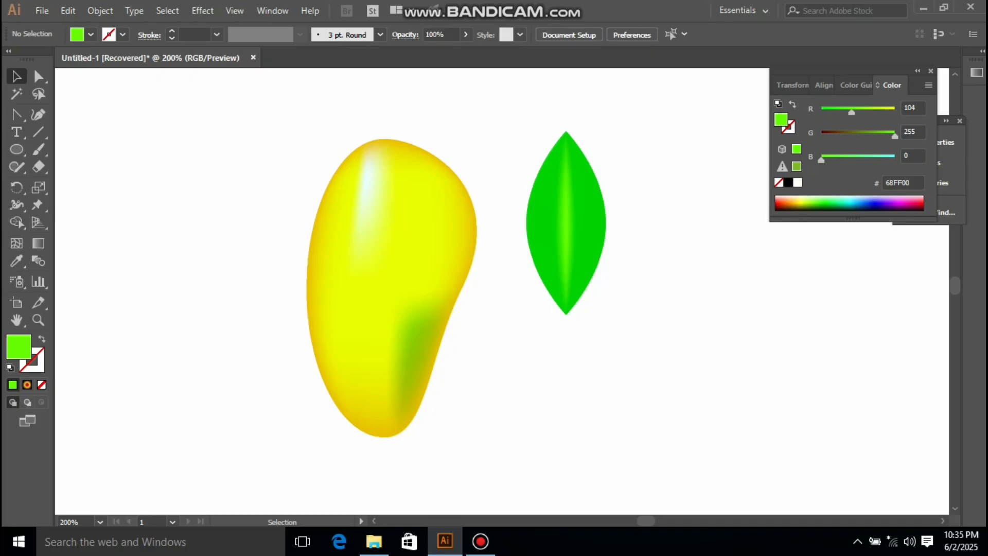
# Step: Select the leaf's middle row of mesh points and shift them right to curve the leaf
pyautogui.moveTo(519, 194); pyautogui.dragTo(645, 240)
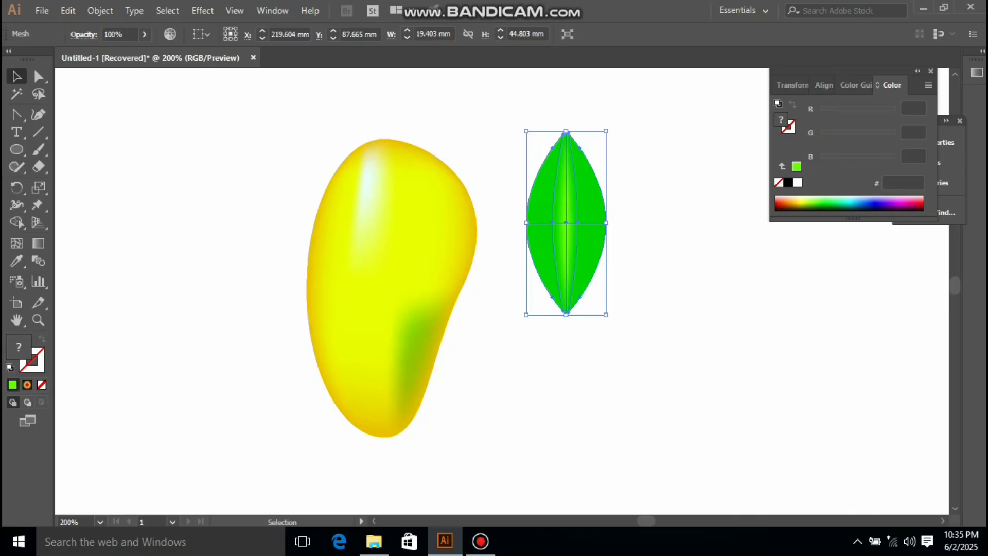
pyautogui.press('a')
pyautogui.moveTo(510, 206)
pyautogui.mouseDown()
pyautogui.moveTo(530, 242)
pyautogui.moveTo(646, 222)
pyautogui.mouseUp()
pyautogui.moveTo(487, 192)
pyautogui.mouseDown()
pyautogui.moveTo(577, 236)
pyautogui.moveTo(637, 241)
pyautogui.mouseUp()
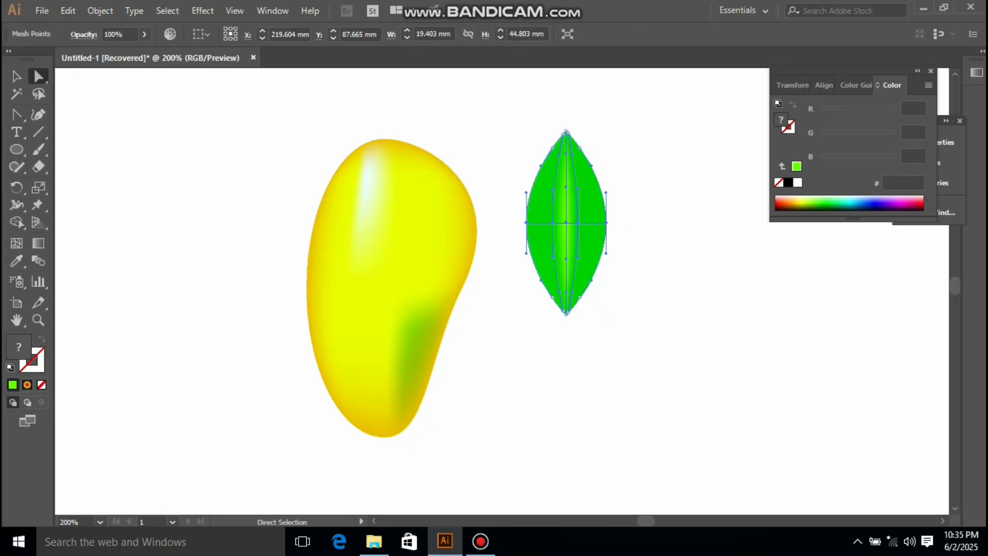
pyautogui.moveTo(566, 223); pyautogui.dragTo(602, 223)
pyautogui.click(17, 77)
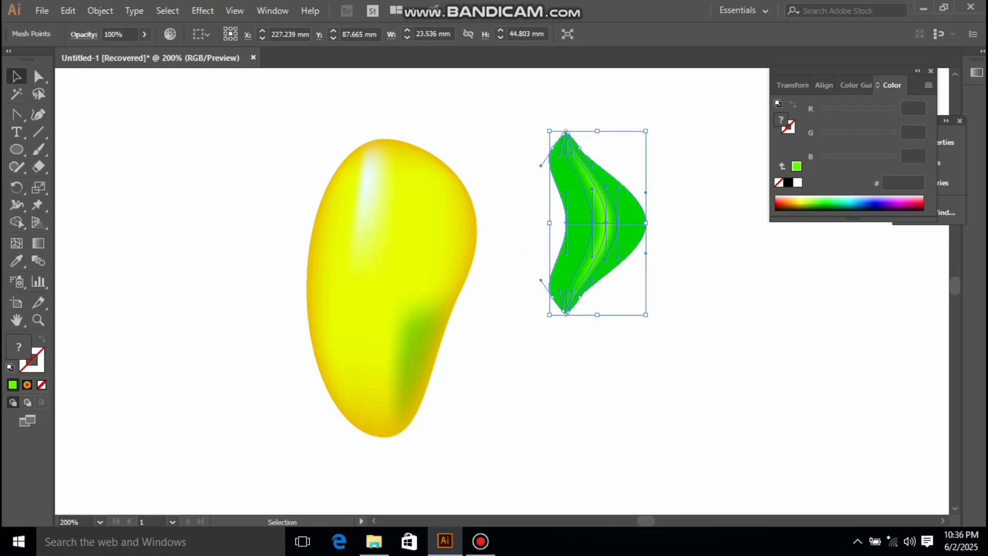
# Step: Move the mango shape down slightly
pyautogui.click(226, 206)
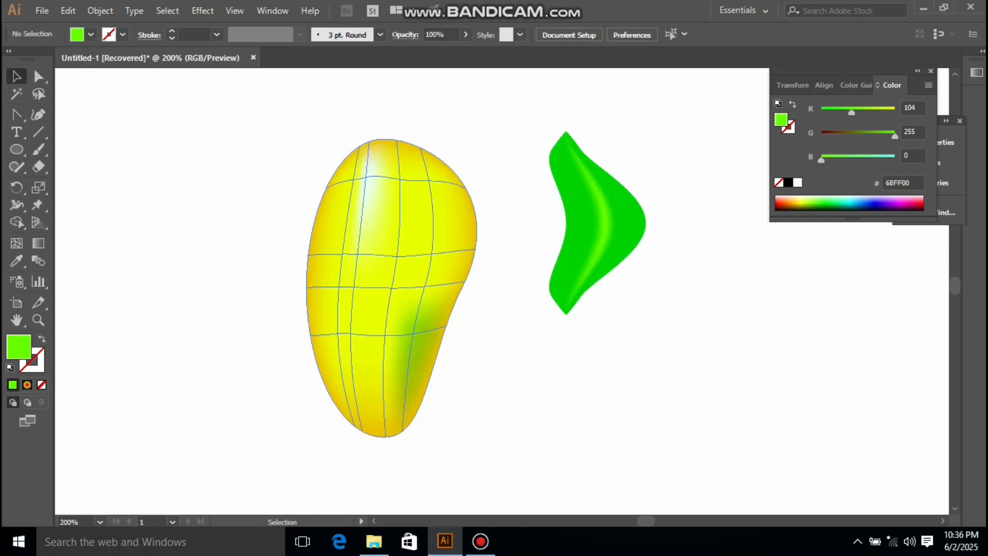
pyautogui.moveTo(393, 192); pyautogui.dragTo(399, 243)
# Step: Draw a short vertical line with the Line Segment tool and set its stroke weight to 3 pt
pyautogui.press('\\')
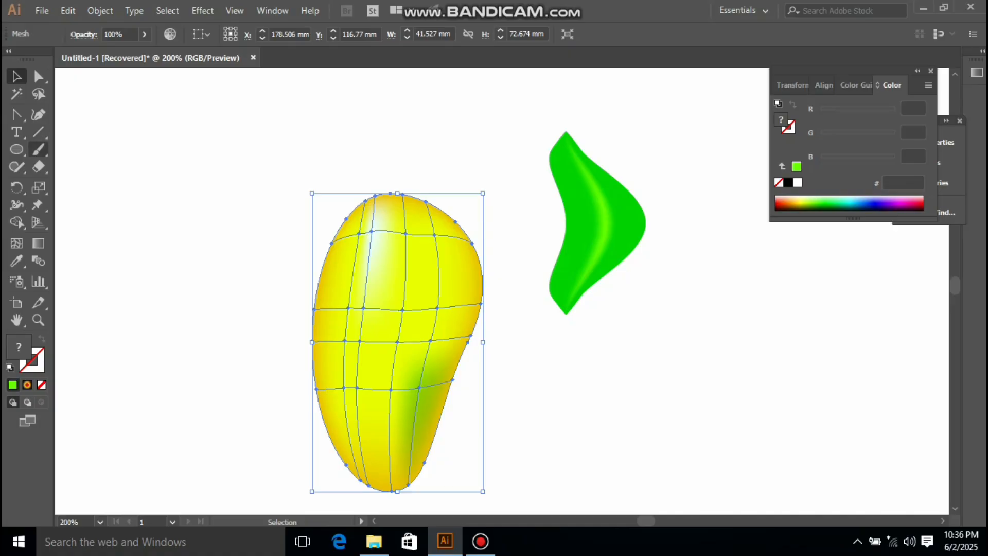
pyautogui.moveTo(279, 143); pyautogui.dragTo(279, 164)
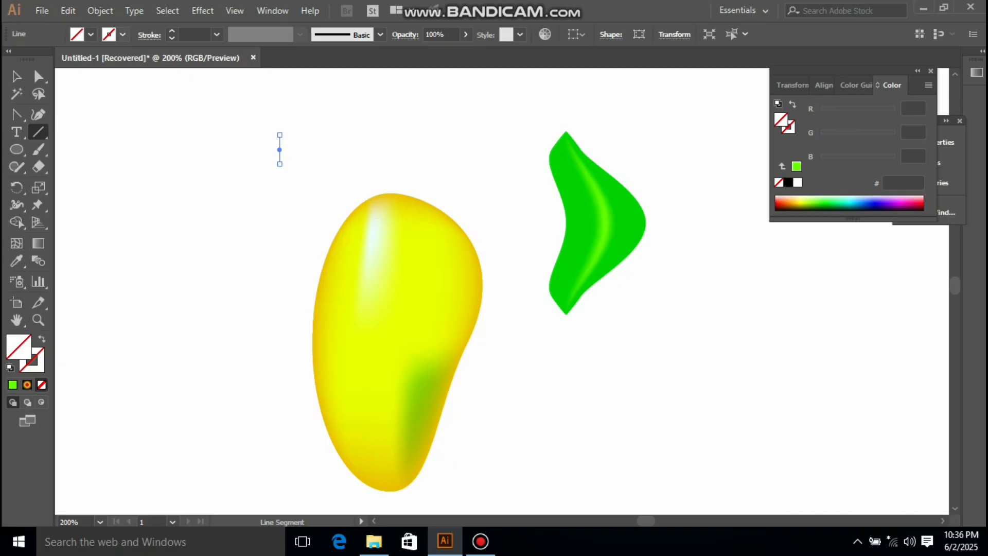
pyautogui.click(172, 31)
pyautogui.click(172, 30)
pyautogui.click(172, 31)
pyautogui.click(172, 31)
pyautogui.click(172, 31)
pyautogui.click(172, 31)
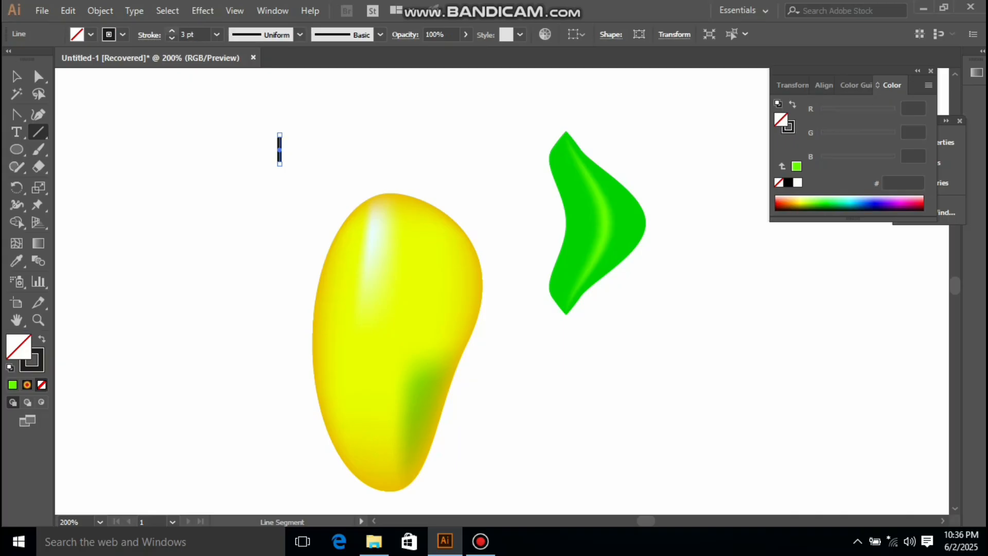
# Step: Move the line onto the mango's top as a stem
pyautogui.click(17, 76)
pyautogui.click(252, 146)
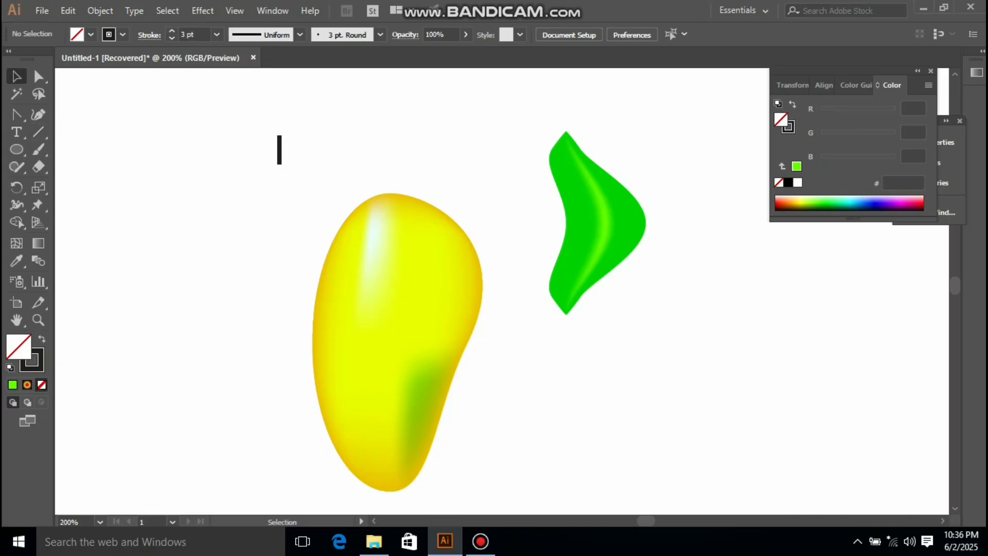
pyautogui.moveTo(280, 147); pyautogui.dragTo(392, 180)
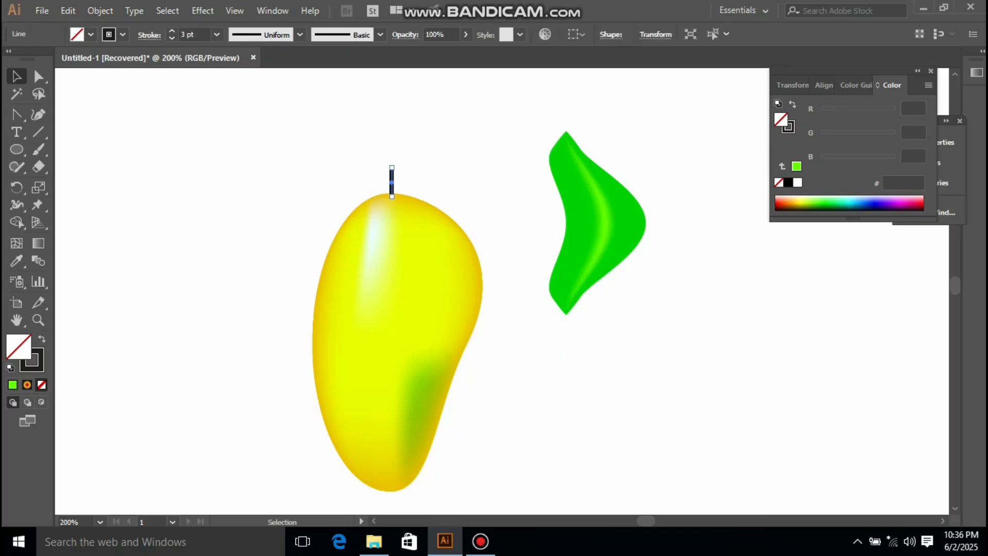
# Step: Move the curved leaf onto the mango's top beside the stem
pyautogui.moveTo(597, 289); pyautogui.dragTo(438, 325)
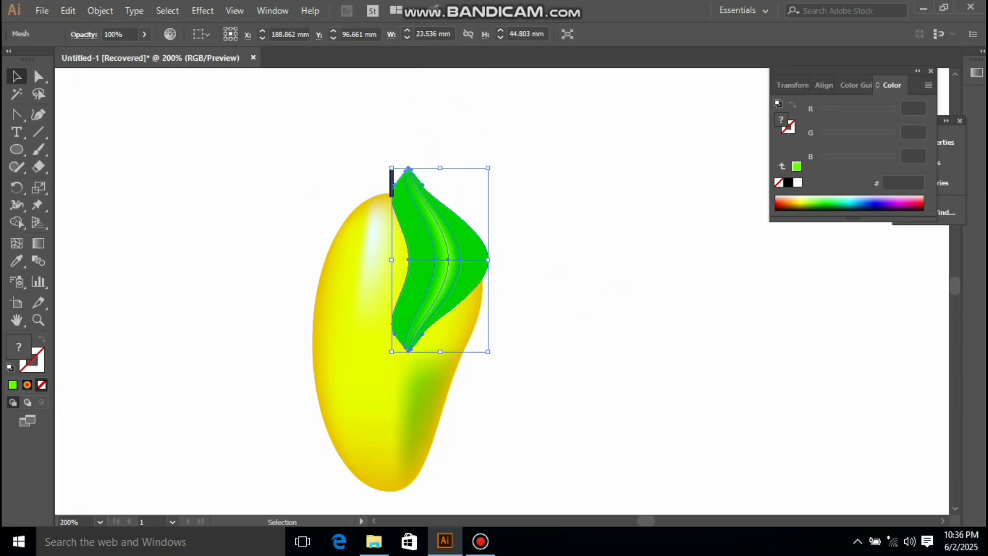
pyautogui.hotkey('ctrl', 'shift', 'a')
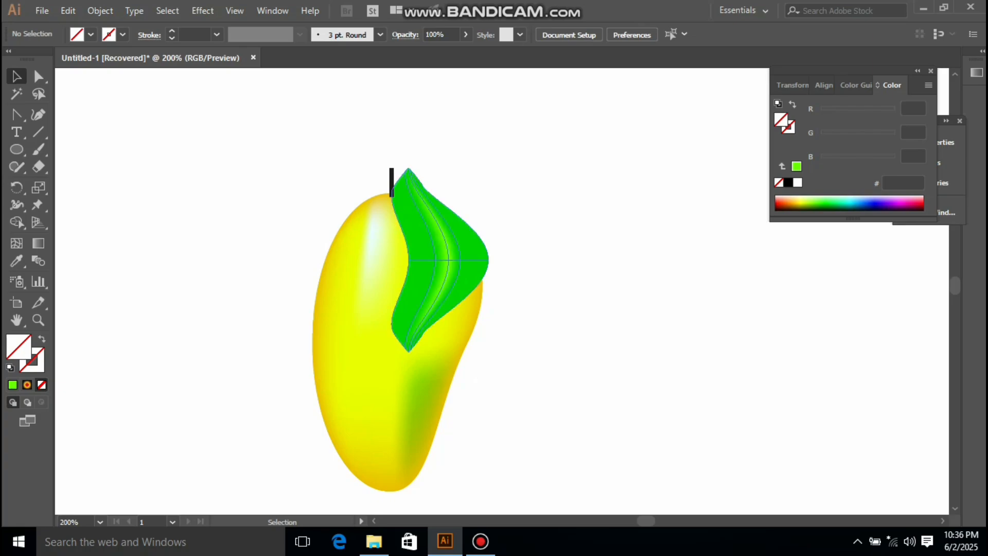
# Step: Bring the leaf to the front of the stacking order and deselect
pyautogui.rightClick(435, 268)
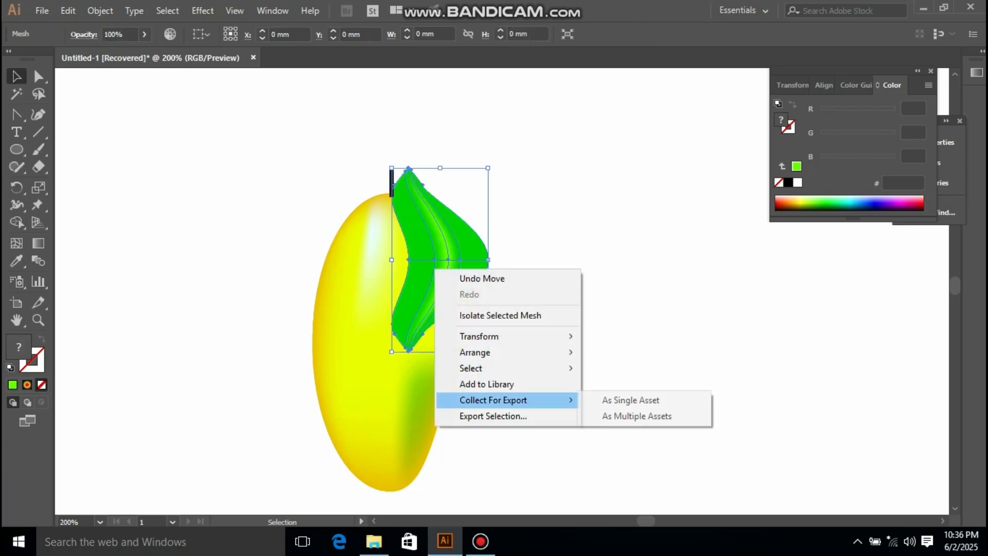
pyautogui.moveTo(476, 352)
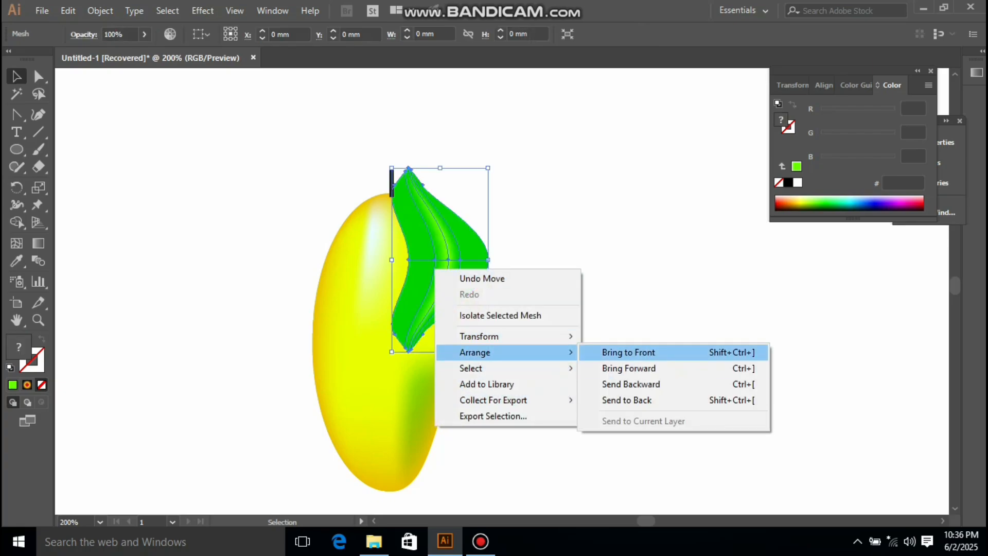
pyautogui.click(628, 352)
pyautogui.hotkey('ctrl', 'shift', 'a')
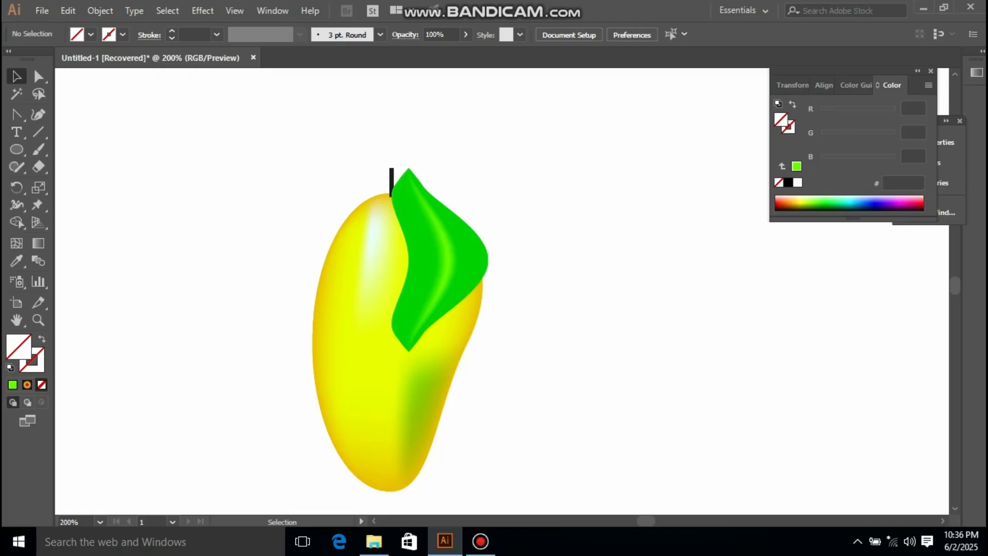
# Step: Select the mango, leaf and stem, move them up and left, and group them
pyautogui.moveTo(286, 147); pyautogui.dragTo(546, 493)
pyautogui.moveTo(400, 330); pyautogui.dragTo(304, 252)
pyautogui.rightClick(298, 280)
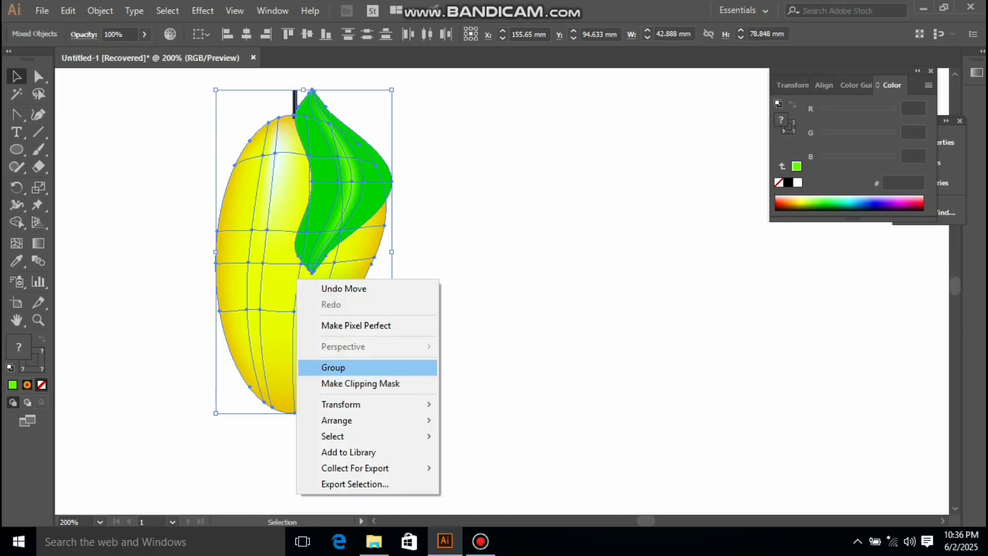
pyautogui.click(340, 367)
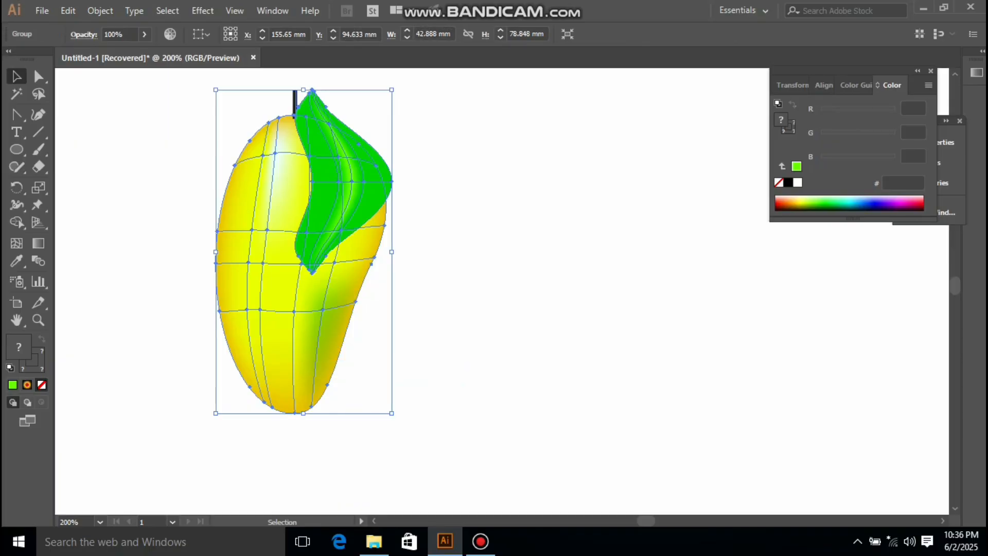
# Step: Draw a tall narrow ellipse to the right of the mango
pyautogui.press('l')
pyautogui.moveTo(488, 168)
pyautogui.mouseDown()
pyautogui.moveTo(562, 238)
pyautogui.moveTo(558, 380)
pyautogui.moveTo(570, 379)
pyautogui.moveTo(570, 389)
pyautogui.moveTo(555, 401)
pyautogui.mouseUp()
# Step: Adjust the ellipse's left and right anchor handles to bend it into a mango outline
pyautogui.press('a')
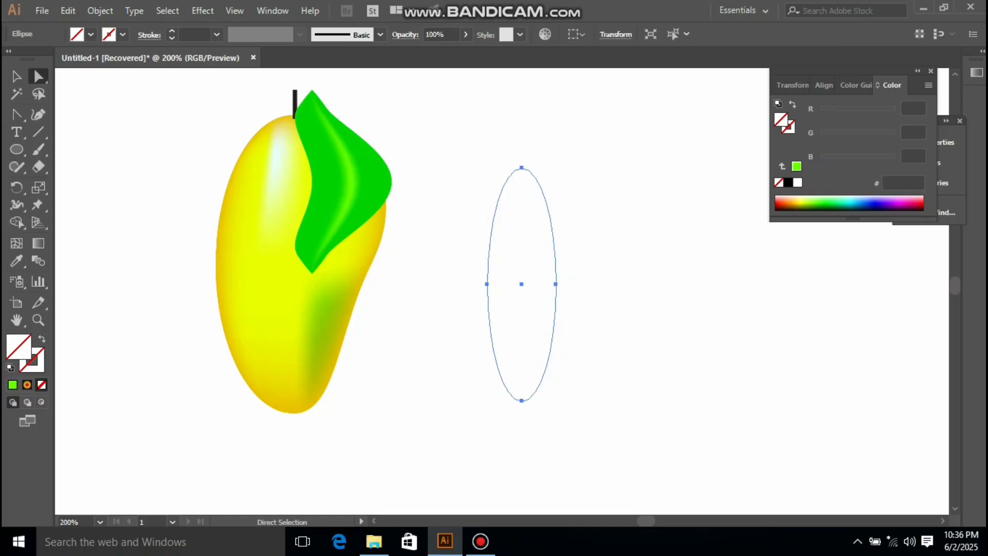
pyautogui.click(521, 167)
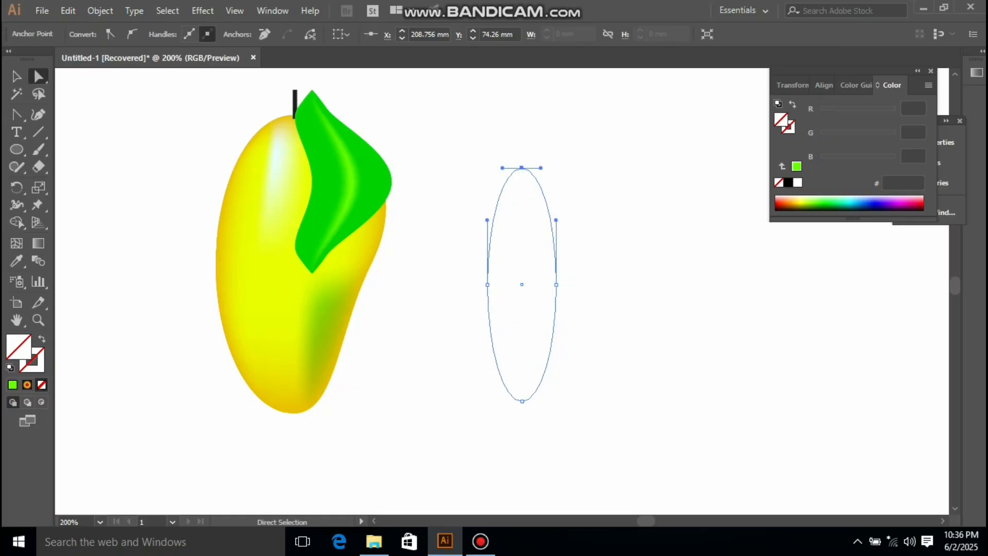
pyautogui.click(486, 284)
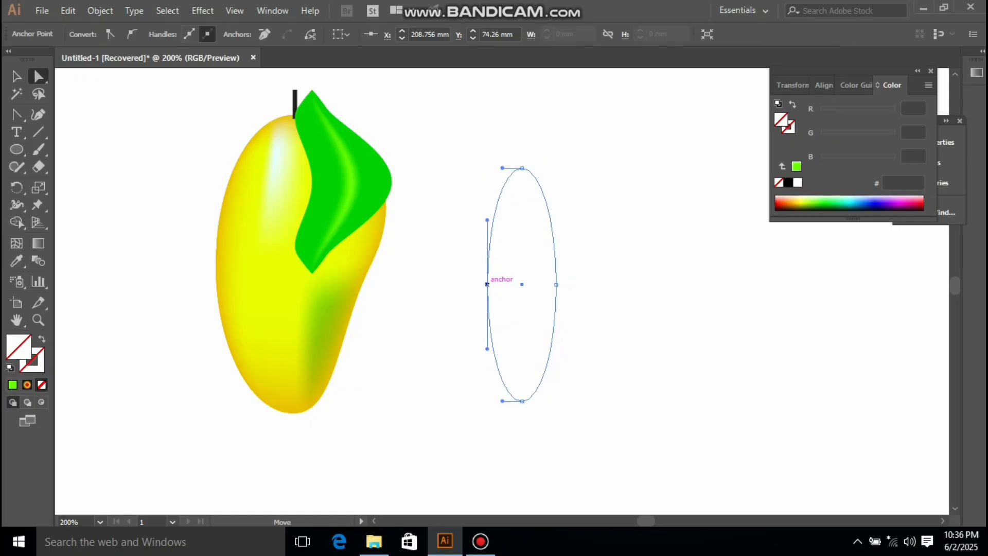
pyautogui.moveTo(487, 221); pyautogui.dragTo(476, 225)
pyautogui.moveTo(476, 226); pyautogui.dragTo(475, 227)
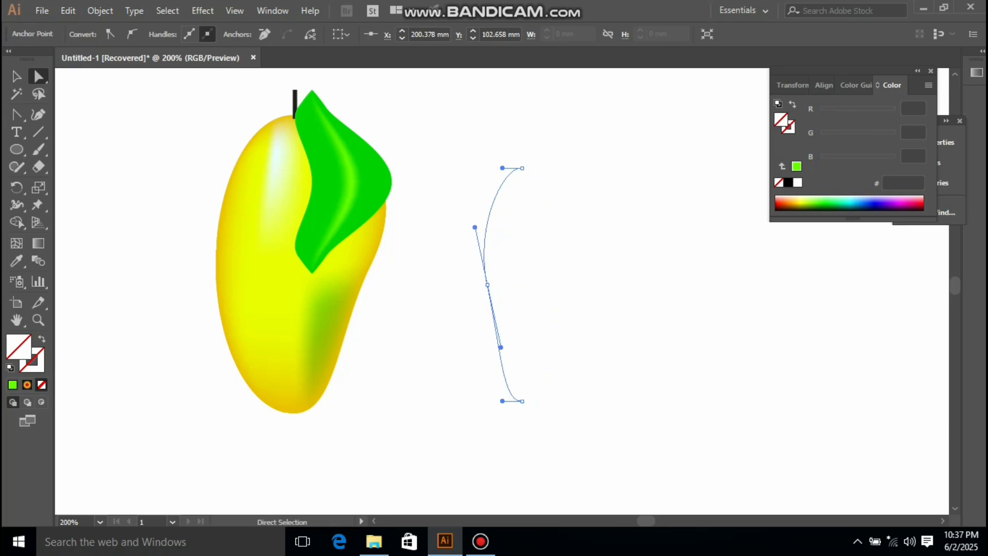
pyautogui.click(556, 284)
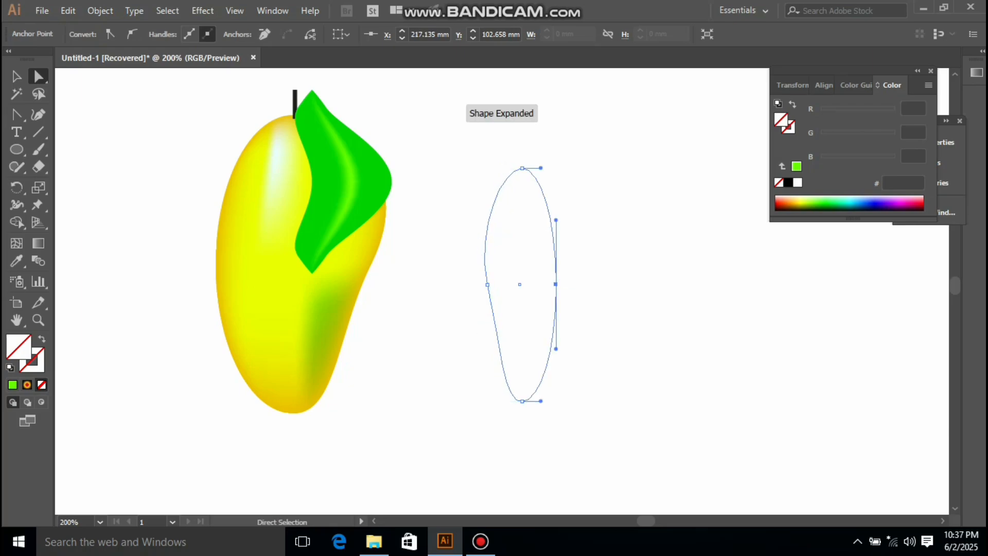
pyautogui.moveTo(555, 220); pyautogui.dragTo(538, 226)
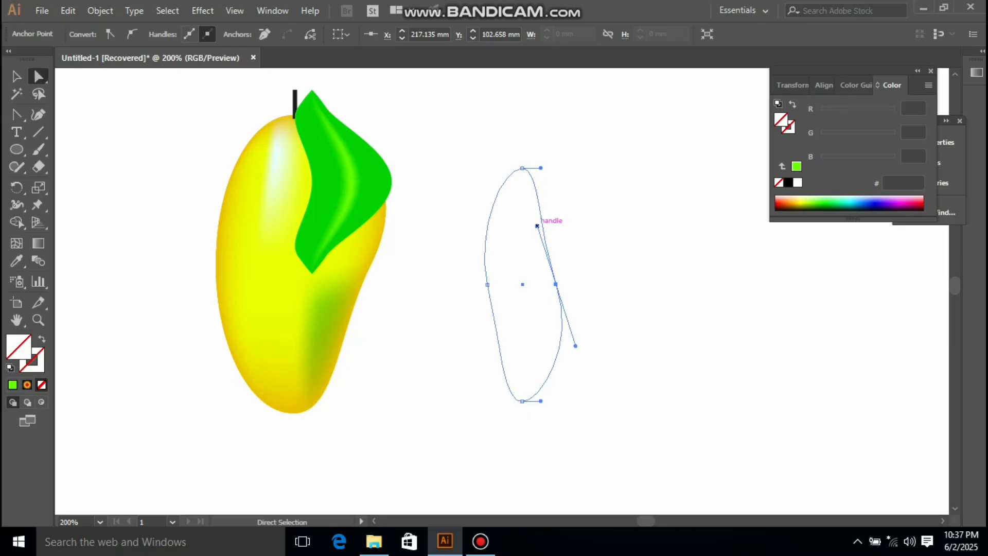
# Step: Select the reshaped outline and fill it yellow (FFFF00)
pyautogui.press('v')
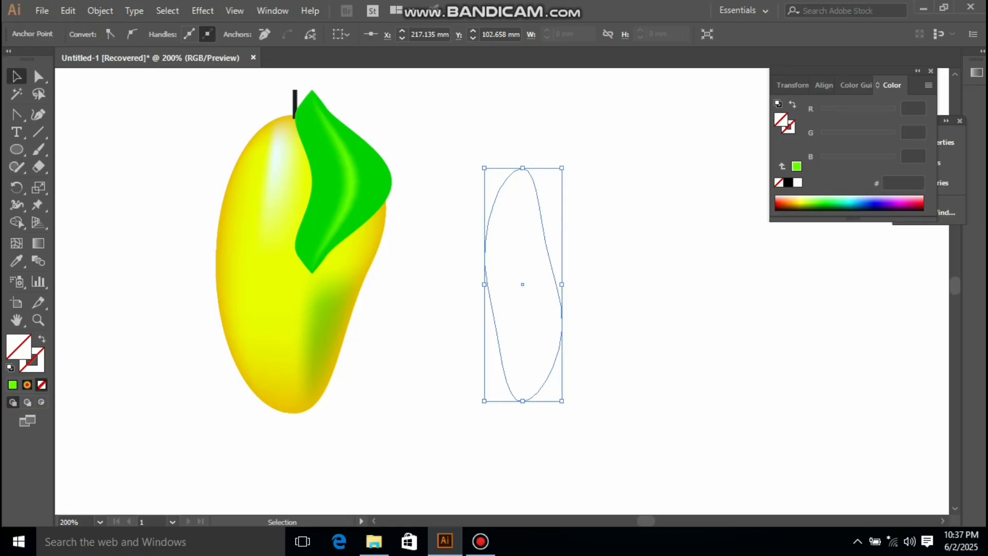
pyautogui.press('Delete')
pyautogui.moveTo(460, 161); pyautogui.dragTo(643, 404)
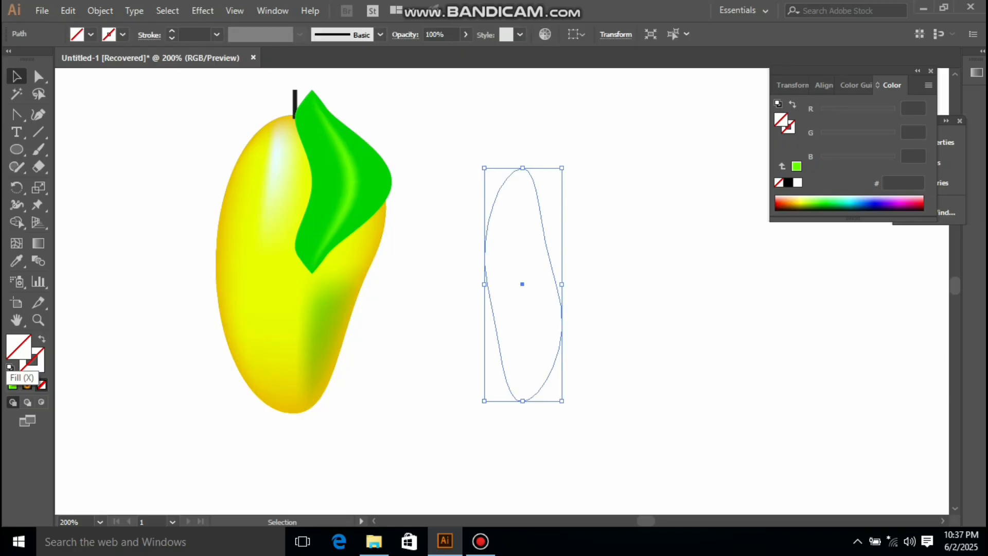
pyautogui.click(16, 261)
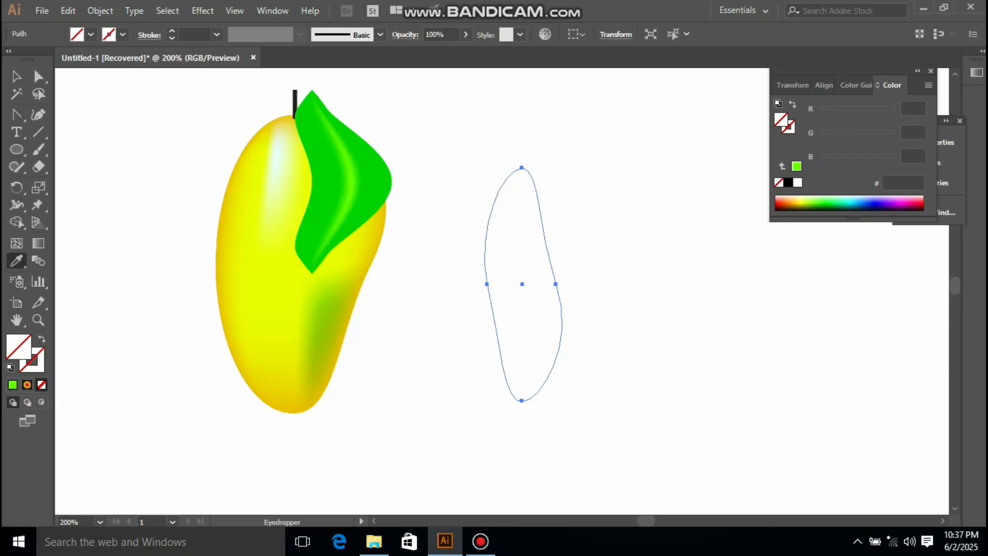
pyautogui.click(12, 385)
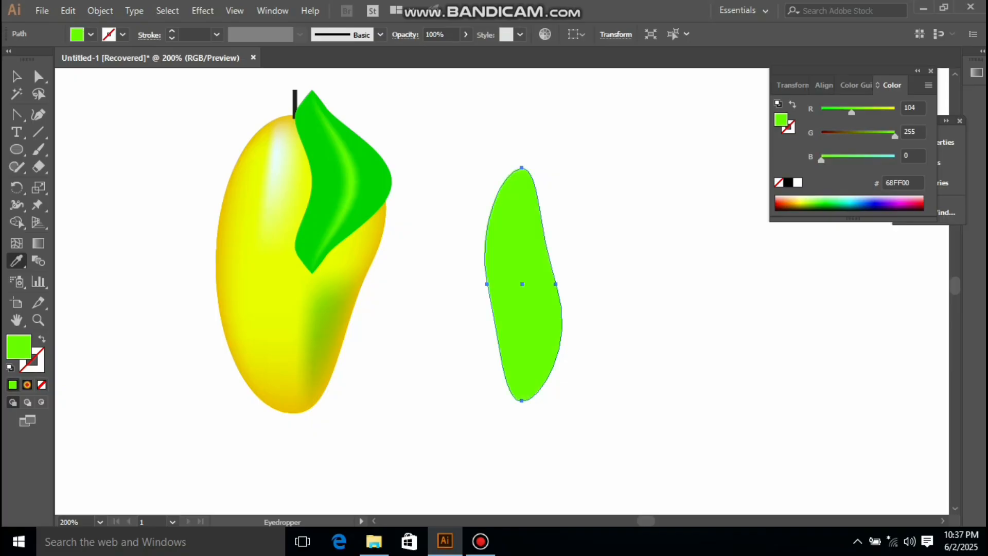
pyautogui.moveTo(852, 112); pyautogui.dragTo(895, 112)
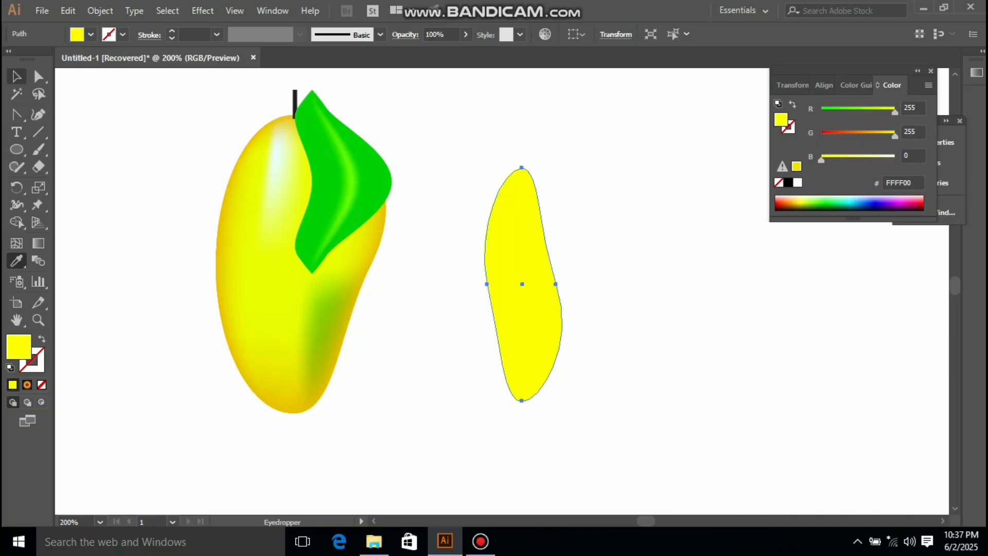
# Step: Stretch the yellow outline taller from its bottom edge and move it slightly upward
pyautogui.click(16, 76)
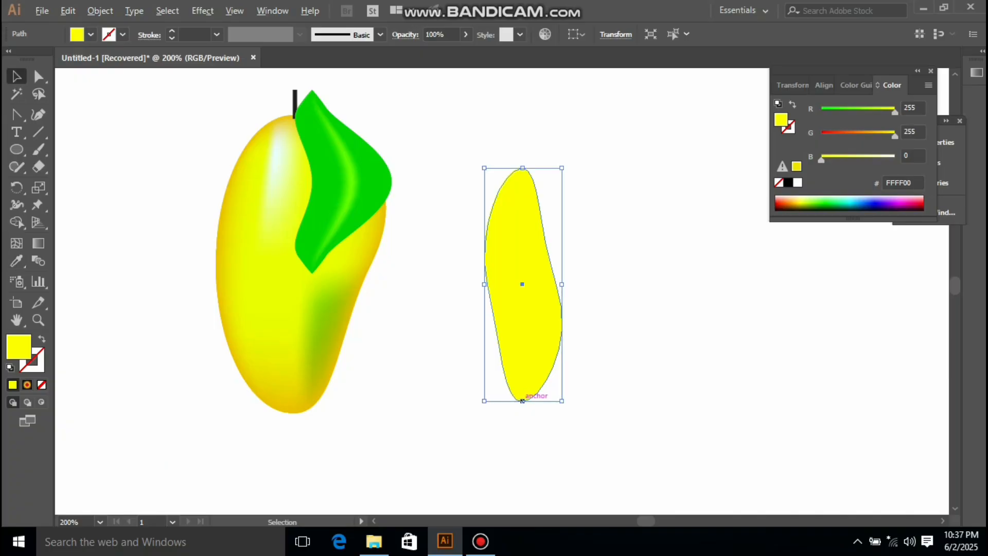
pyautogui.moveTo(523, 401); pyautogui.dragTo(523, 454)
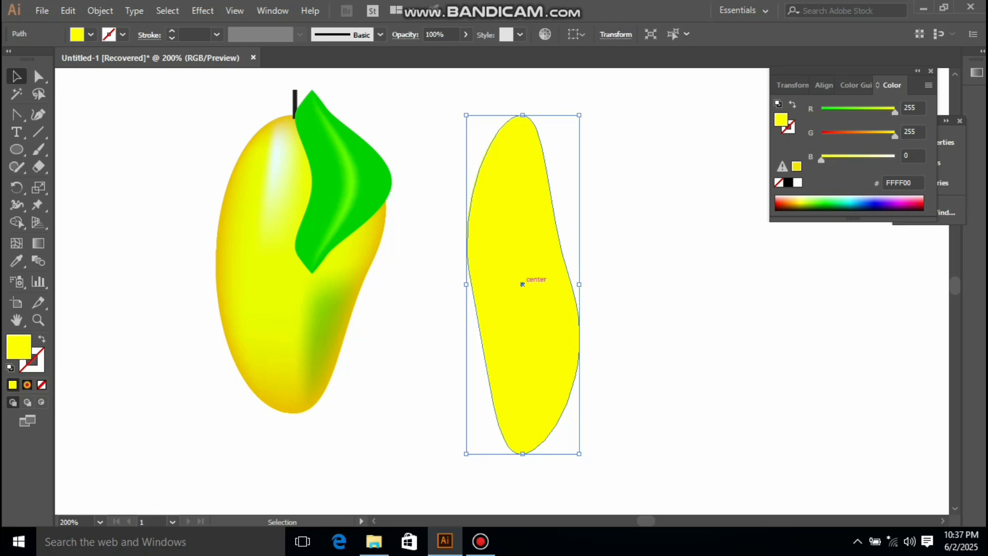
pyautogui.moveTo(529, 280); pyautogui.dragTo(522, 266)
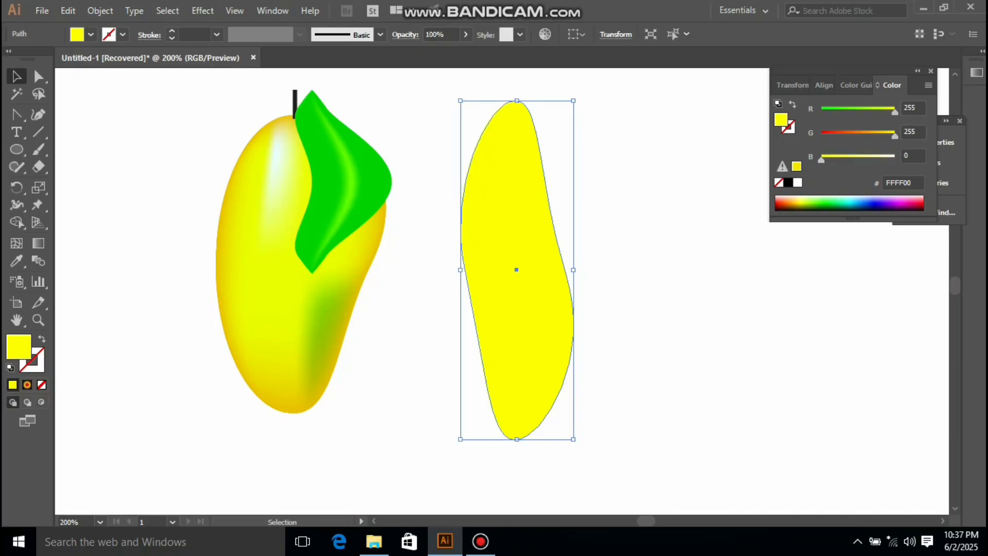
# Step: Add mesh points to the new outline with the Mesh tool, creating crossing mesh lines near its top, middle and bottom
pyautogui.click(16, 243)
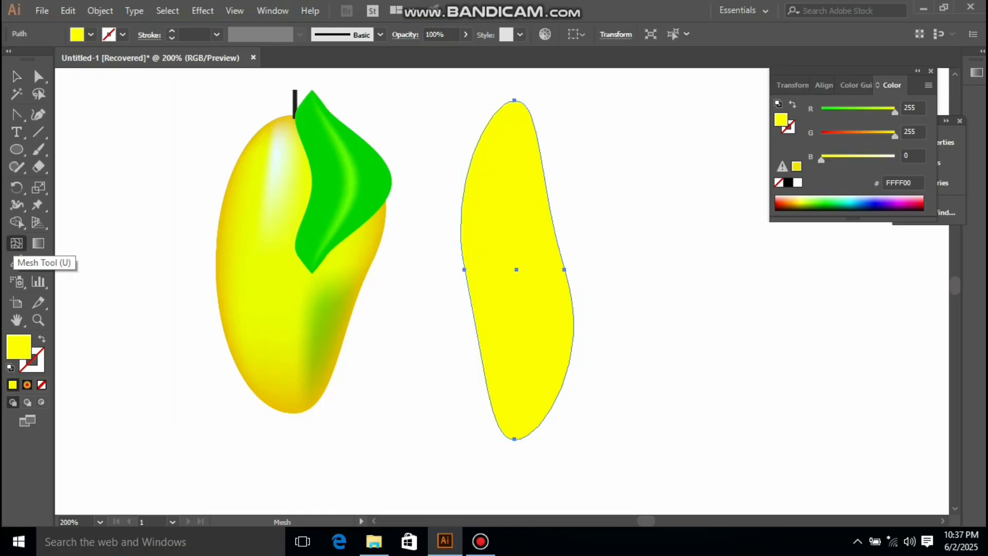
pyautogui.click(516, 269)
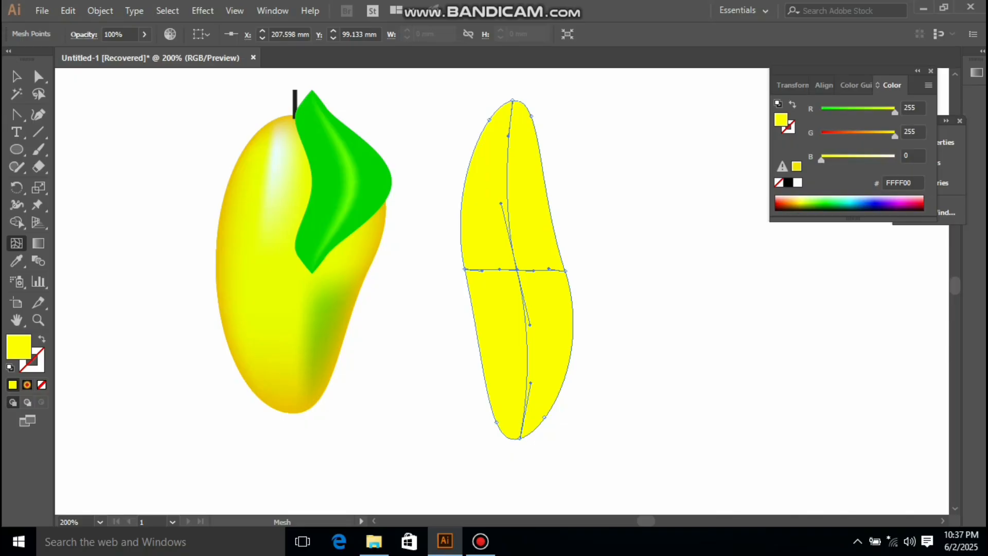
pyautogui.click(512, 109)
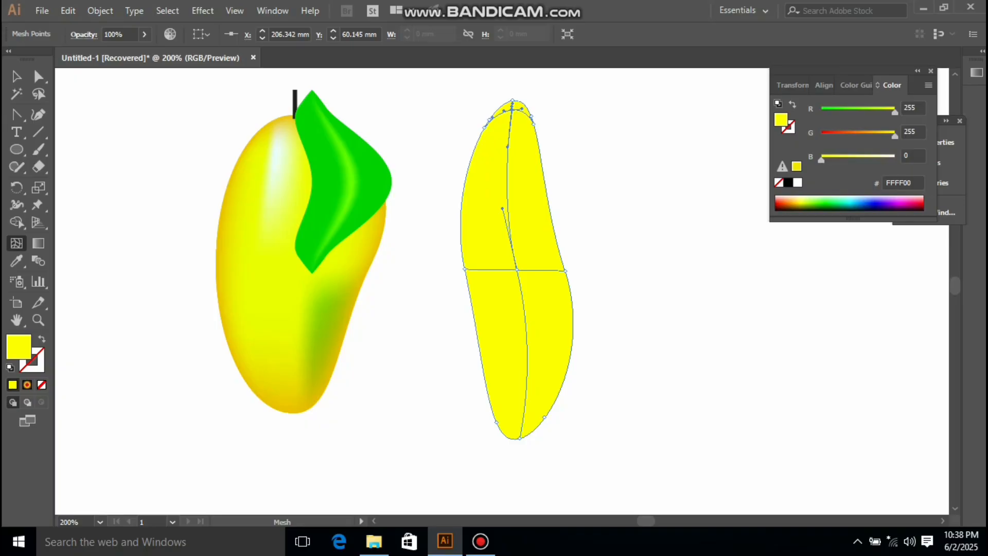
pyautogui.click(522, 428)
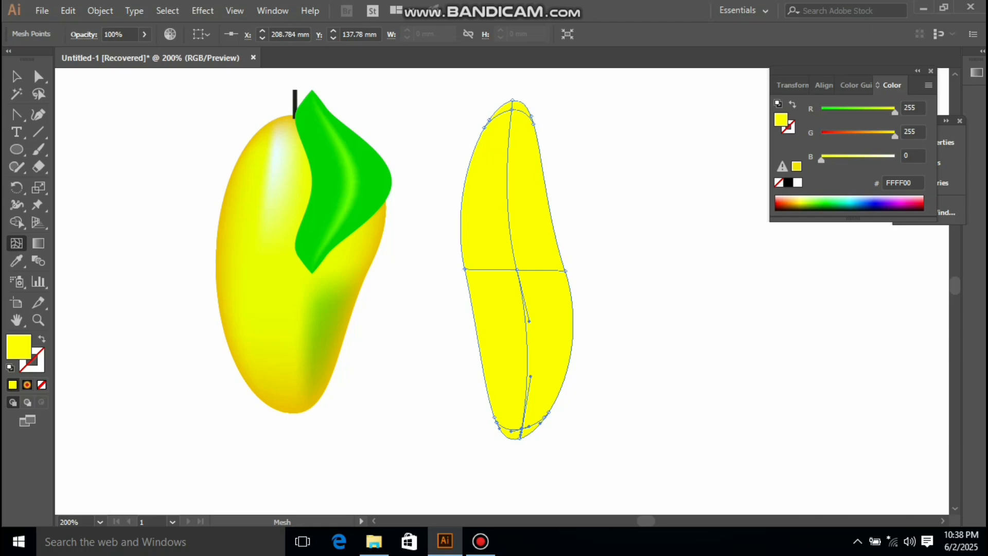
pyautogui.click(526, 203)
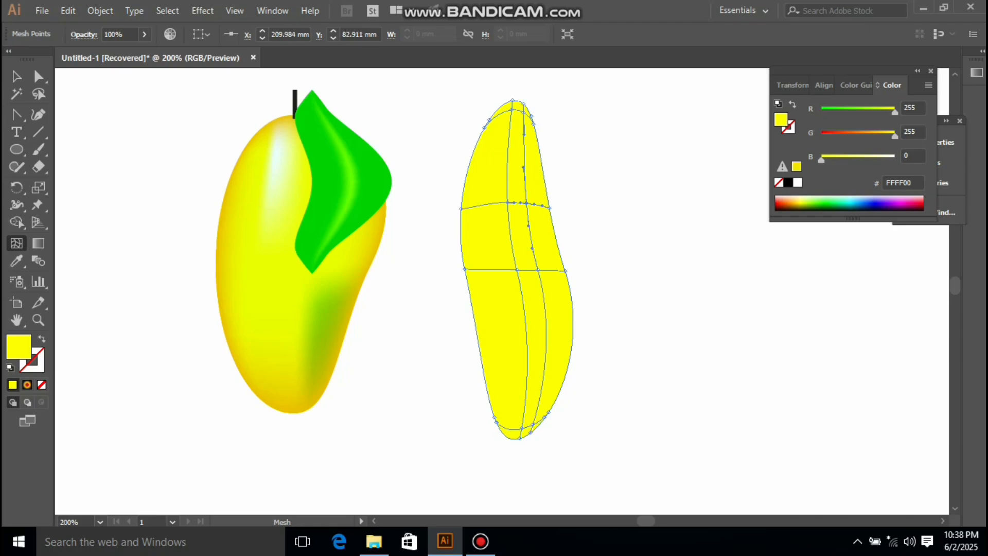
pyautogui.click(486, 204)
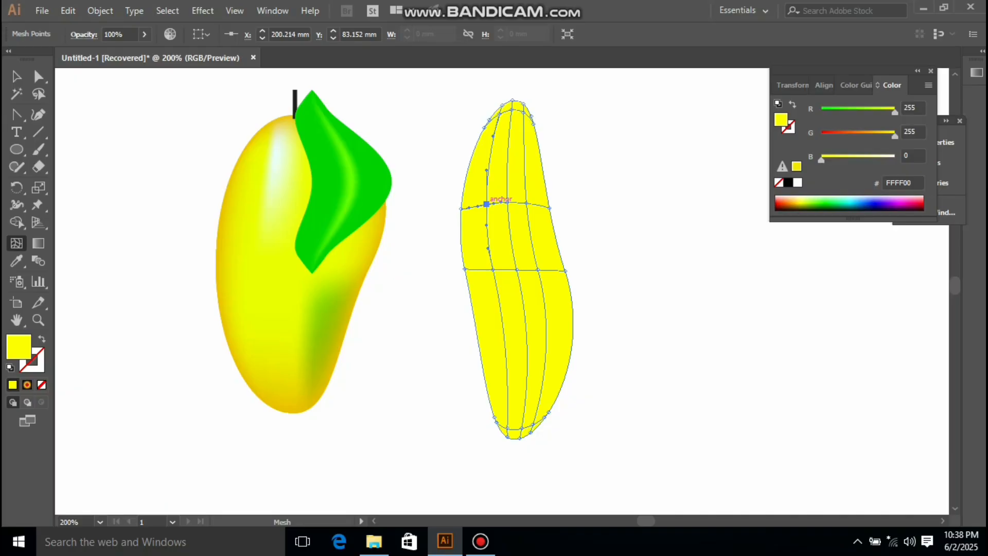
# Step: Lasso-select the inner mesh points of the outline and colour them orange-yellow (FFC900)
pyautogui.click(39, 76)
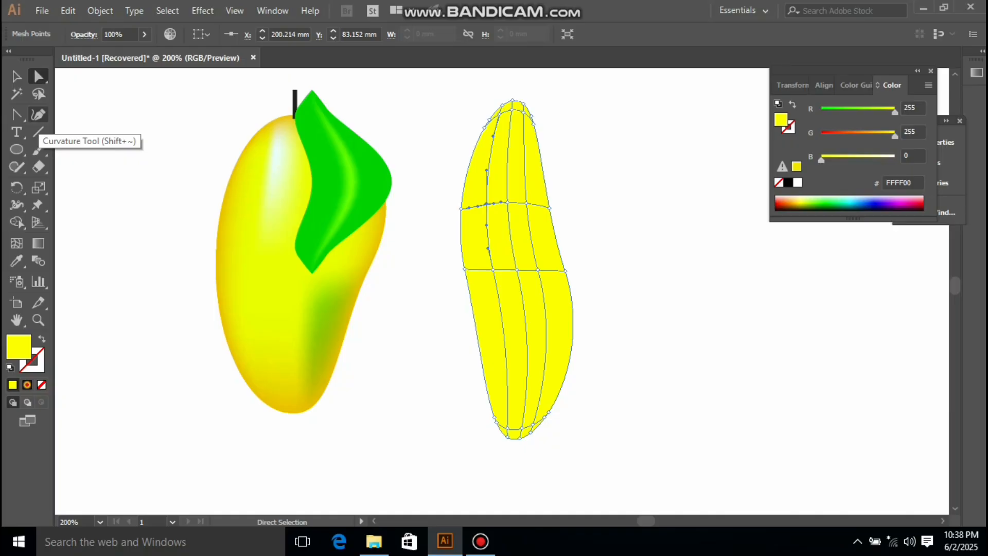
pyautogui.click(39, 94)
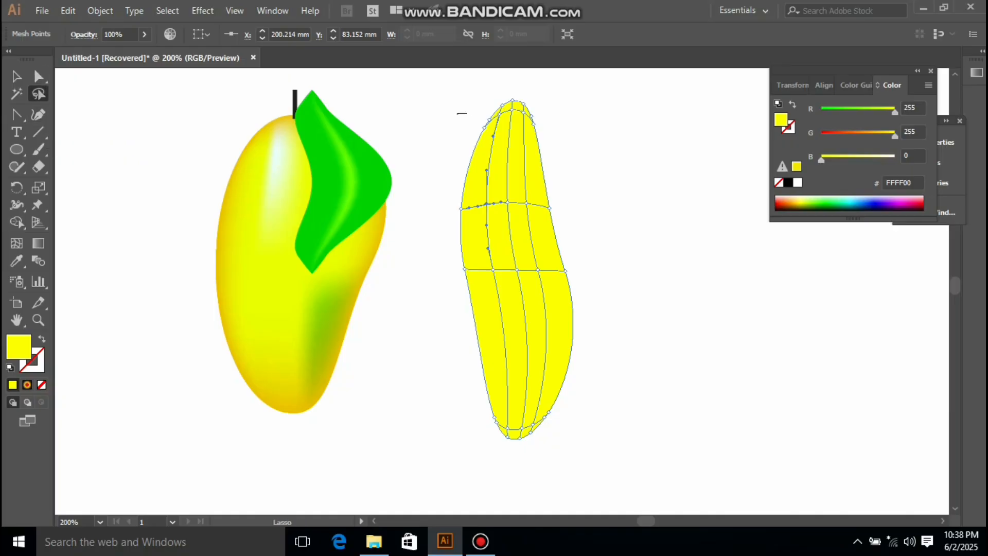
pyautogui.moveTo(488, 113)
pyautogui.mouseDown()
pyautogui.moveTo(495, 125)
pyautogui.moveTo(480, 239)
pyautogui.moveTo(501, 398)
pyautogui.mouseUp()
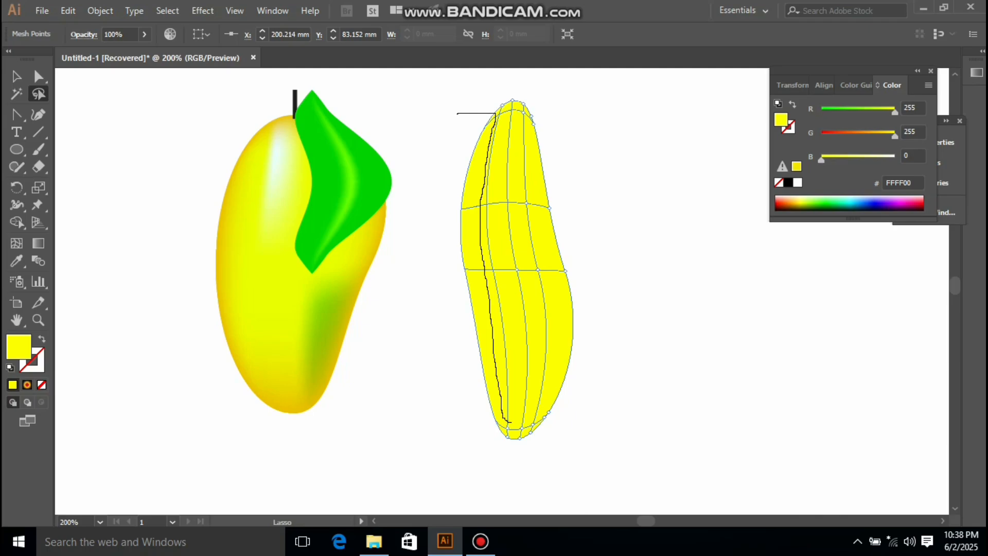
pyautogui.moveTo(527, 418)
pyautogui.mouseDown()
pyautogui.moveTo(547, 405)
pyautogui.moveTo(556, 367)
pyautogui.moveTo(556, 273)
pyautogui.moveTo(521, 148)
pyautogui.moveTo(546, 124)
pyautogui.moveTo(675, 311)
pyautogui.moveTo(568, 478)
pyautogui.moveTo(465, 462)
pyautogui.moveTo(433, 243)
pyautogui.moveTo(460, 133)
pyautogui.moveTo(497, 112)
pyautogui.mouseUp()
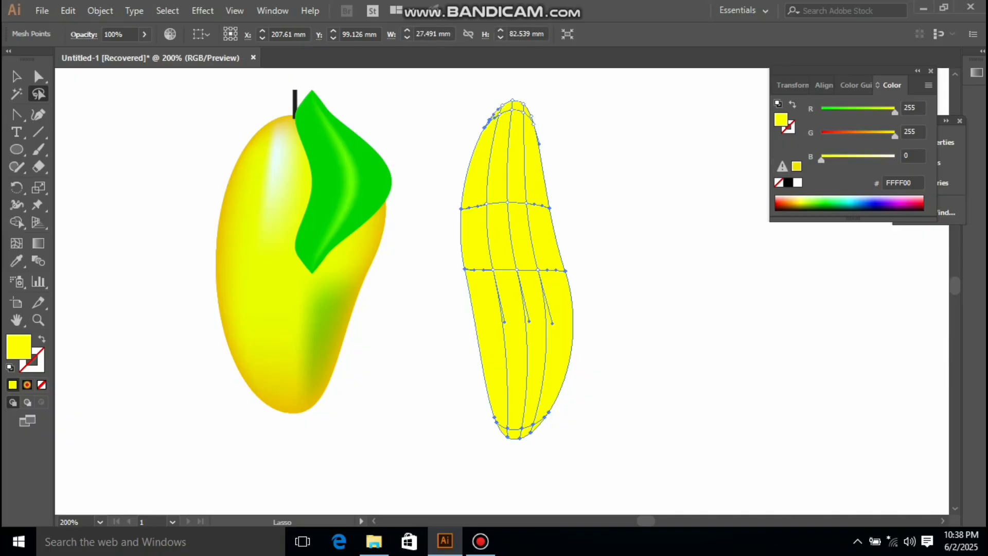
pyautogui.moveTo(894, 136); pyautogui.dragTo(879, 136)
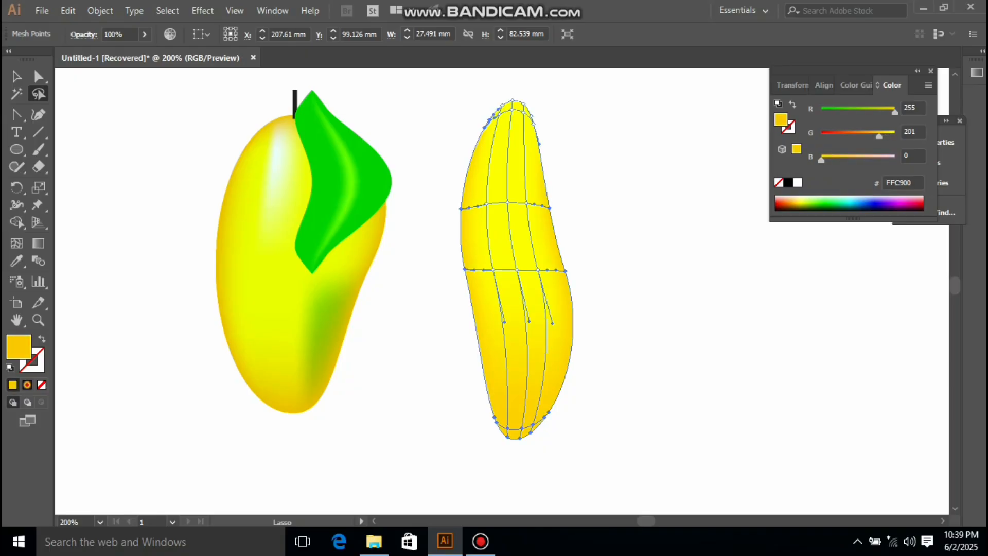
# Step: Add a horizontal mesh line near the bottom of the mango with the Mesh tool
pyautogui.click(39, 76)
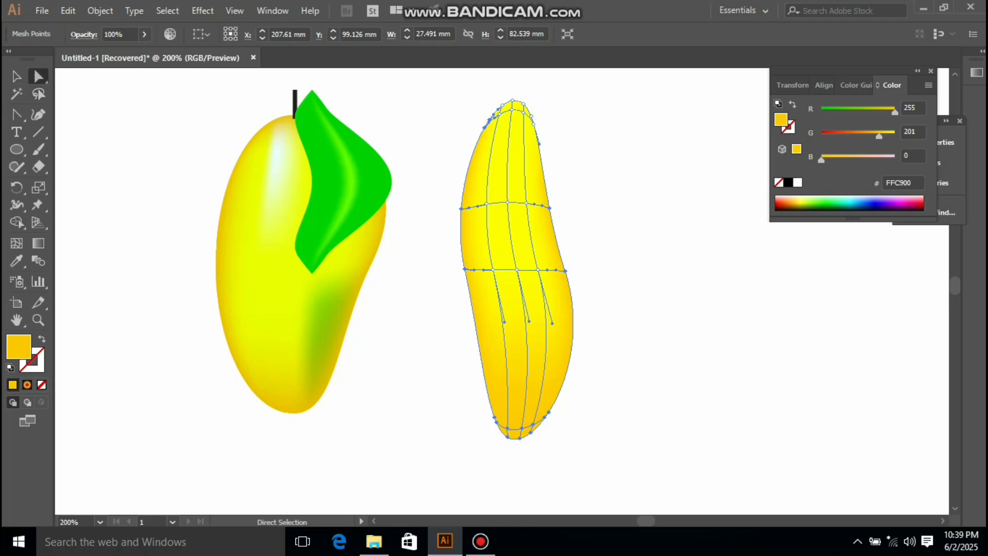
pyautogui.moveTo(474, 405); pyautogui.dragTo(560, 447)
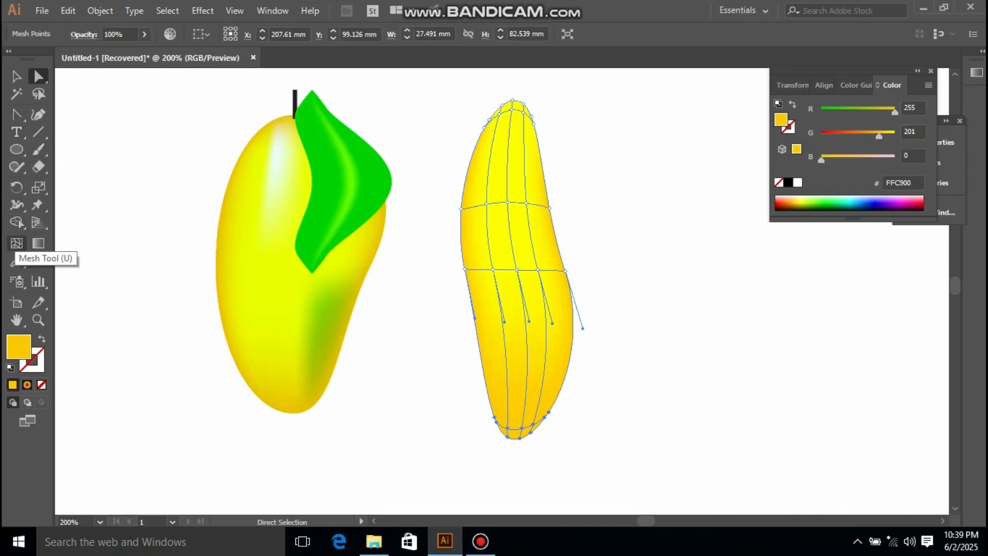
pyautogui.click(17, 243)
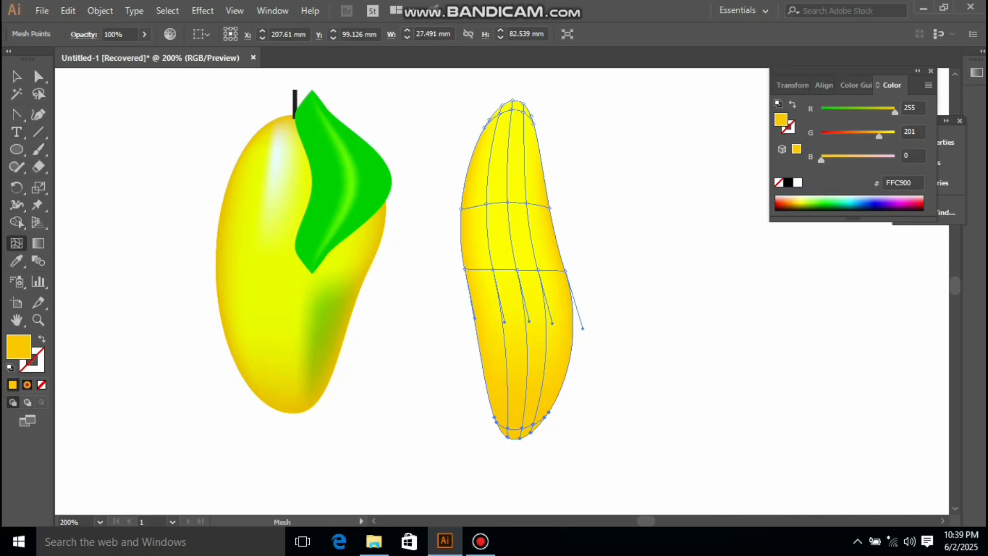
pyautogui.click(527, 383)
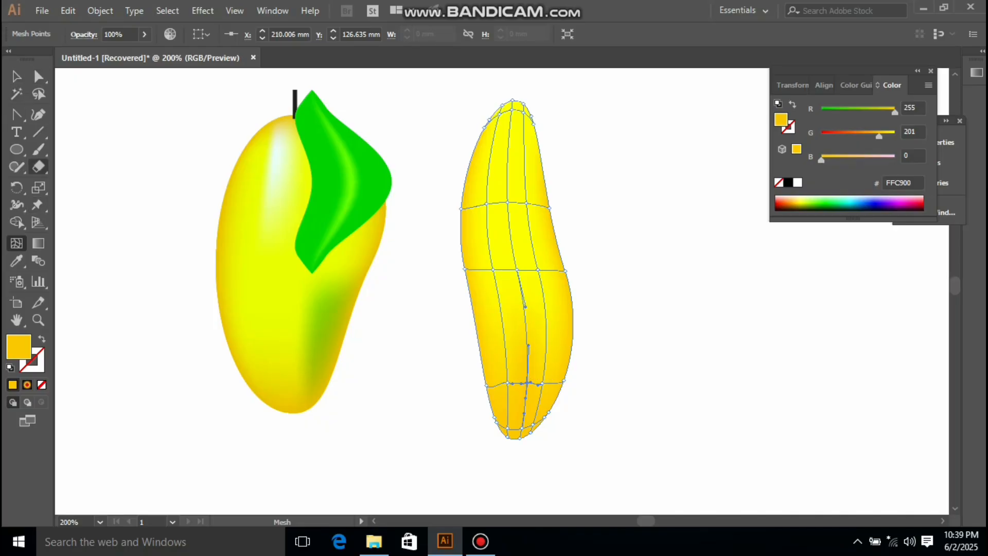
# Step: Select the bottom-tip mesh points and colour them dark red (3D0000)
pyautogui.click(39, 76)
pyautogui.moveTo(486, 423); pyautogui.dragTo(546, 441)
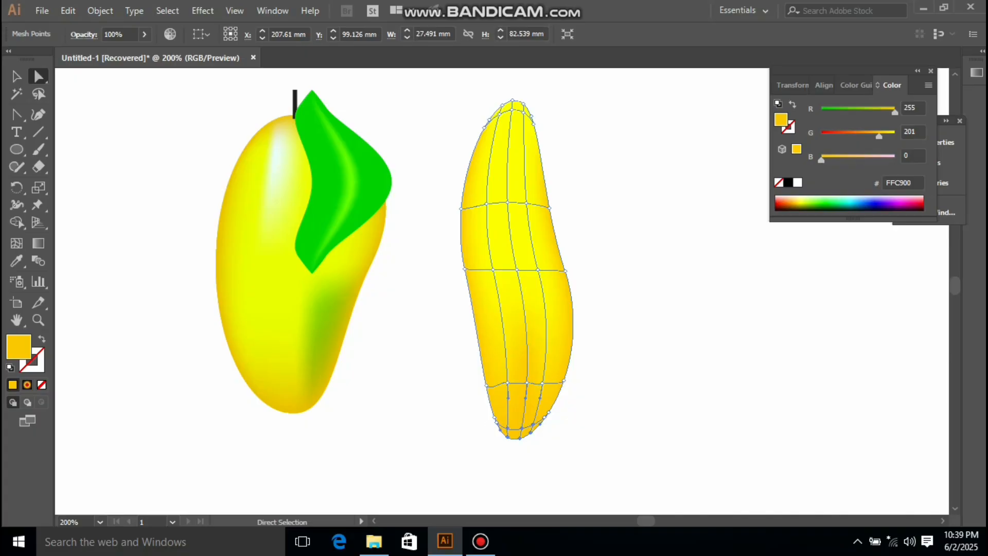
pyautogui.moveTo(878, 136); pyautogui.dragTo(821, 135)
pyautogui.moveTo(895, 112); pyautogui.dragTo(839, 112)
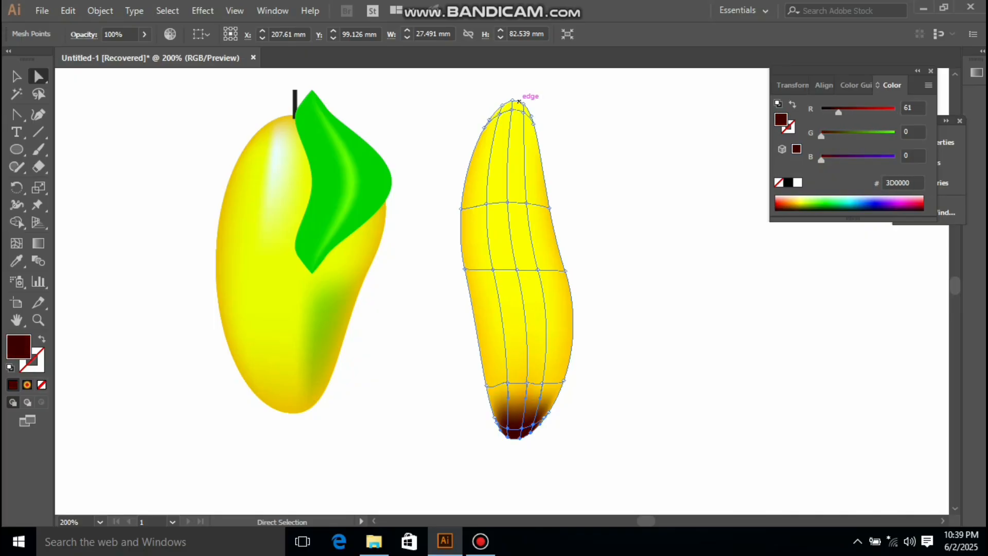
# Step: Select the top-tip mesh points and colour them dark red (3C0000)
pyautogui.moveTo(488, 90); pyautogui.dragTo(530, 109)
pyautogui.moveTo(895, 136); pyautogui.dragTo(822, 136)
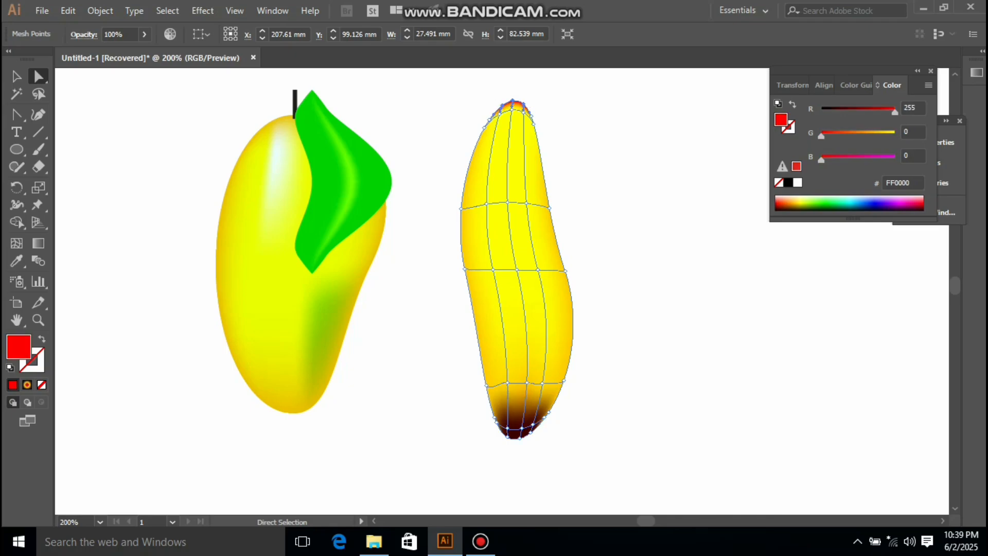
pyautogui.moveTo(895, 111); pyautogui.dragTo(838, 111)
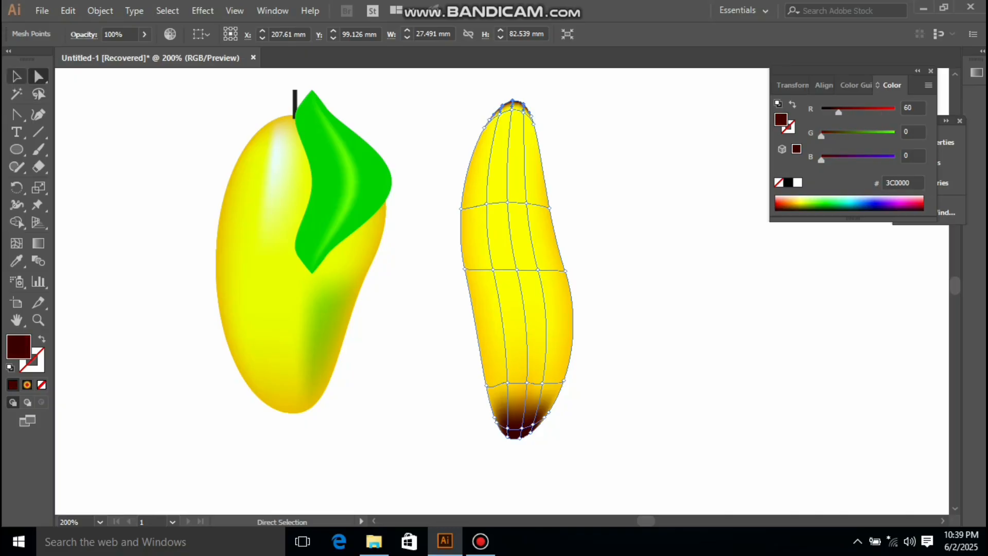
# Step: Deselect, then select several mesh points down the mango's right side and fill them with the current yellow-orange
pyautogui.hotkey('ctrl', 'shift', 'a')
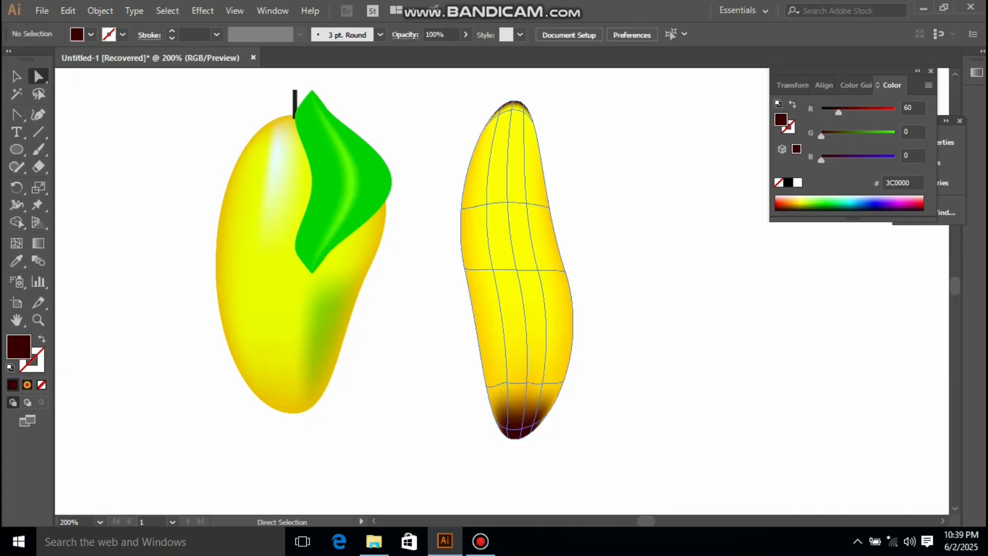
pyautogui.click(530, 237)
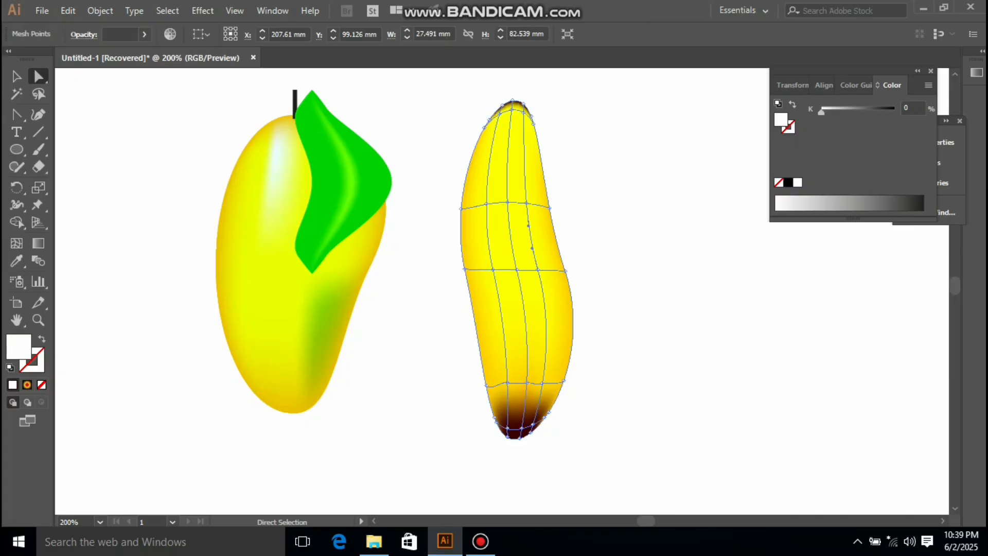
pyautogui.click(526, 203)
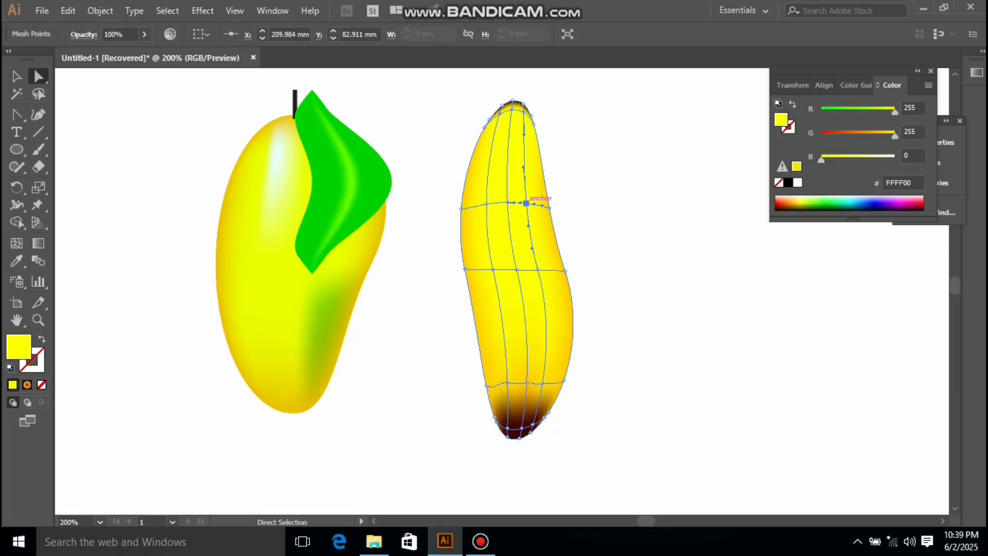
pyautogui.click(541, 383)
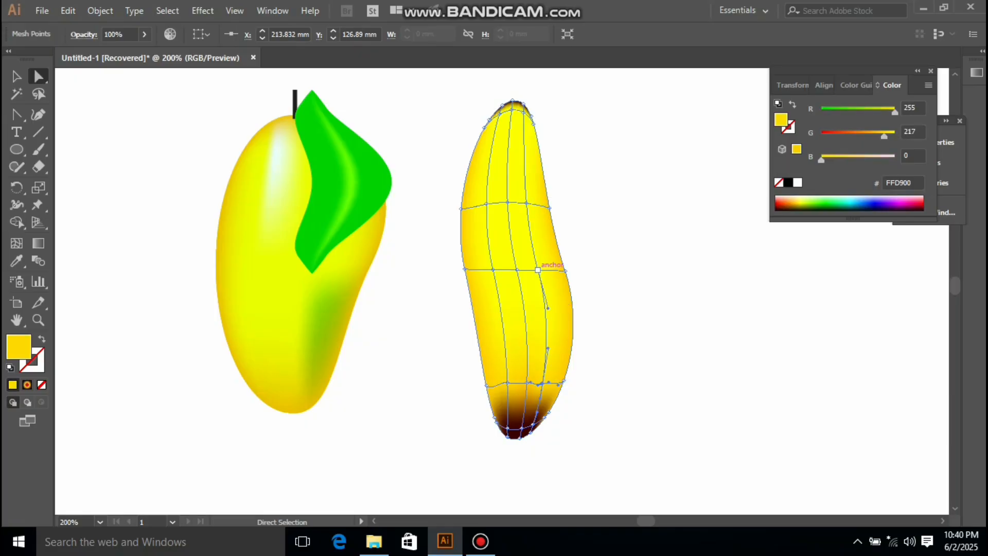
pyautogui.keyDown('shift'); pyautogui.click(537, 270); pyautogui.keyUp('shift')
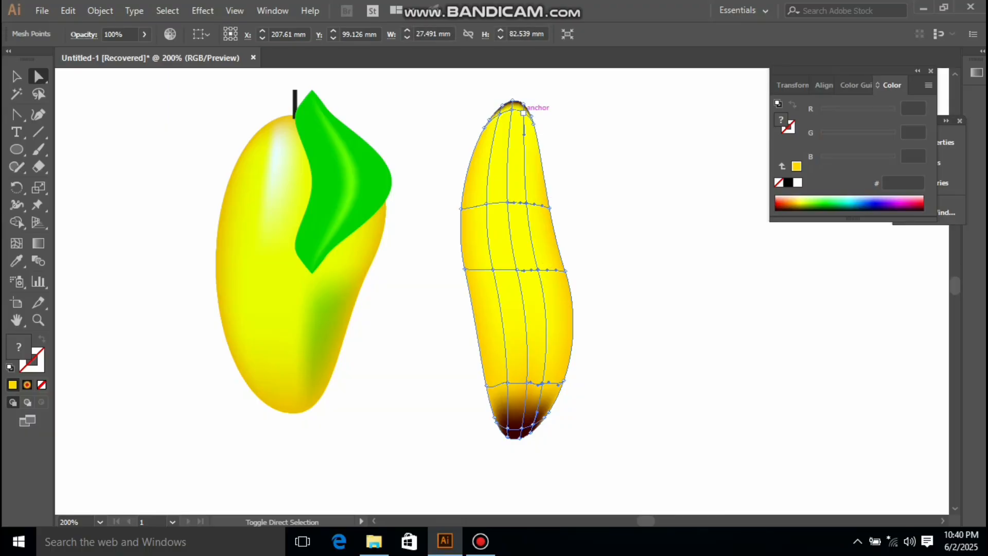
pyautogui.keyDown('shift'); pyautogui.click(524, 113); pyautogui.keyUp('shift')
pyautogui.press(',')
# Step: Try colouring the right-side mesh points red and then near-black, and undo those colour changes
pyautogui.moveTo(884, 137); pyautogui.dragTo(822, 137)
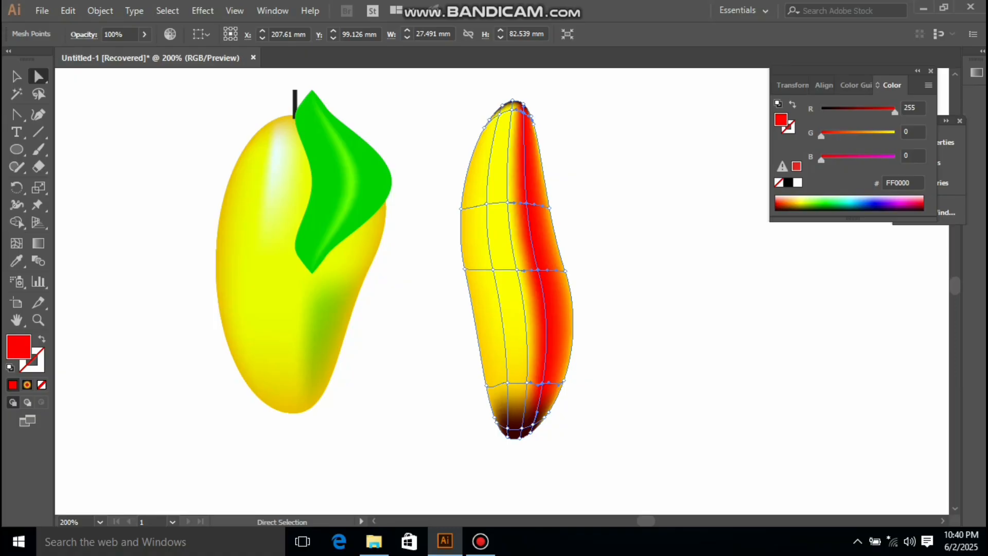
pyautogui.moveTo(894, 109); pyautogui.dragTo(829, 109)
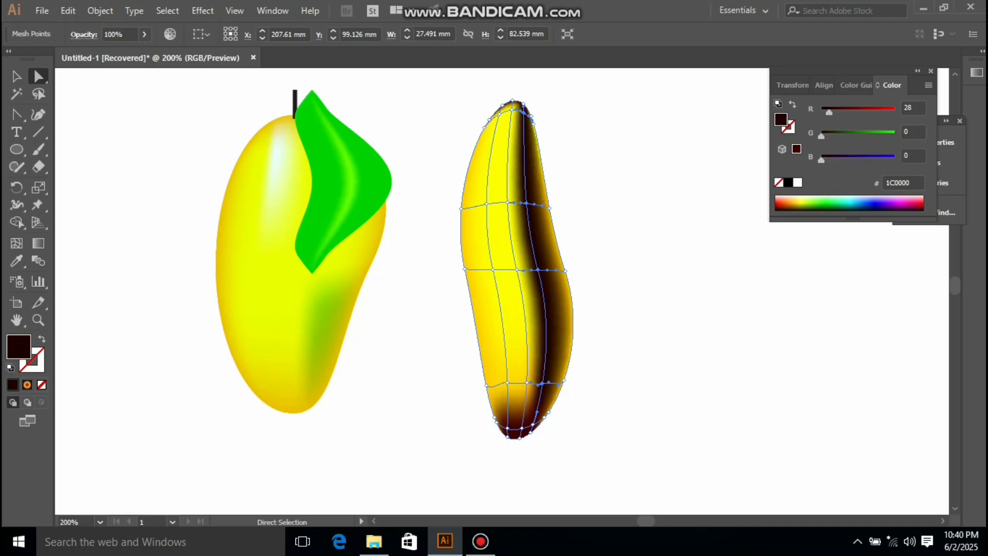
pyautogui.hotkey('ctrl', 'z')
pyautogui.hotkey('ctrl', 'z')
pyautogui.hotkey('ctrl', 'z')
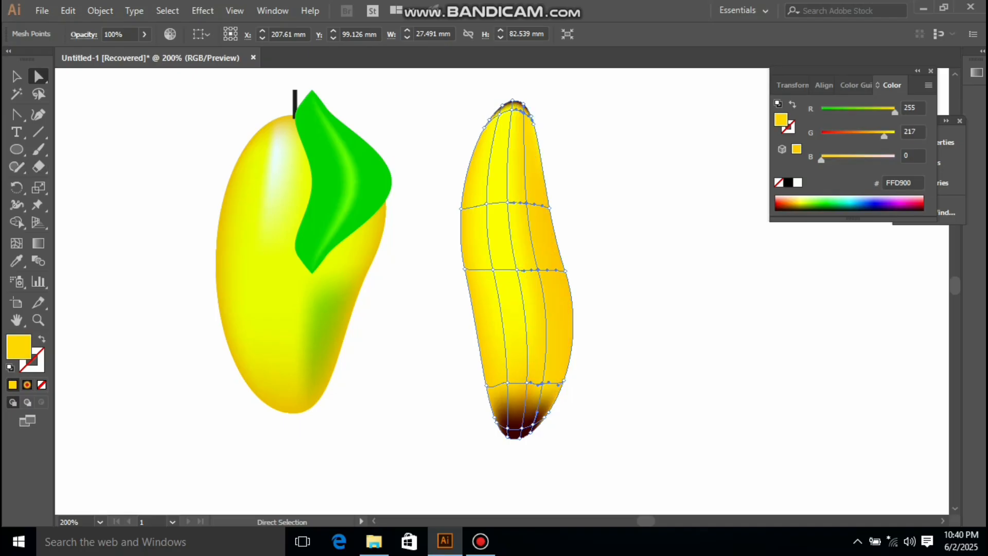
# Step: Add more vertical mesh lines across the mango with the Mesh tool, cancelling the Move dialog that opens
pyautogui.press('u')
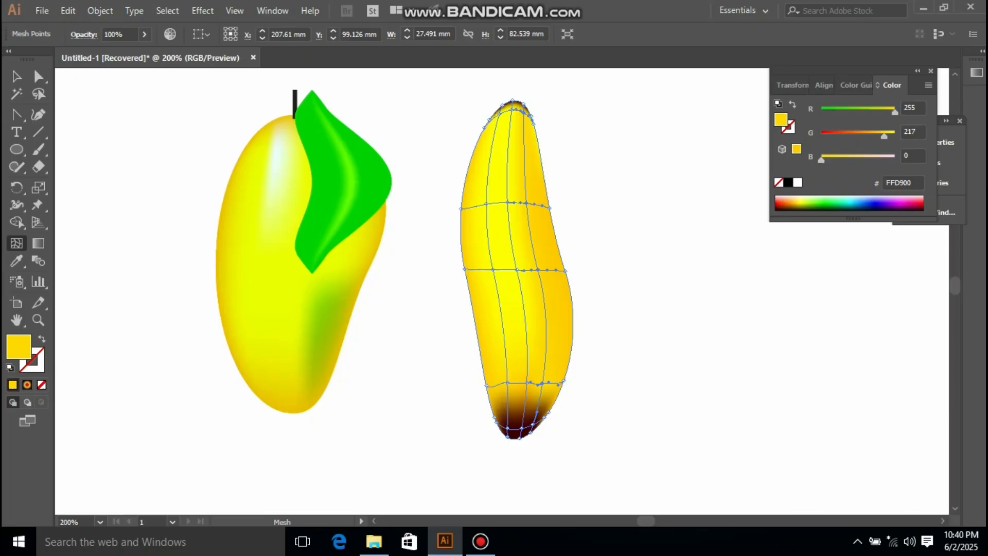
pyautogui.click(538, 204)
pyautogui.moveTo(536, 204); pyautogui.dragTo(514, 202)
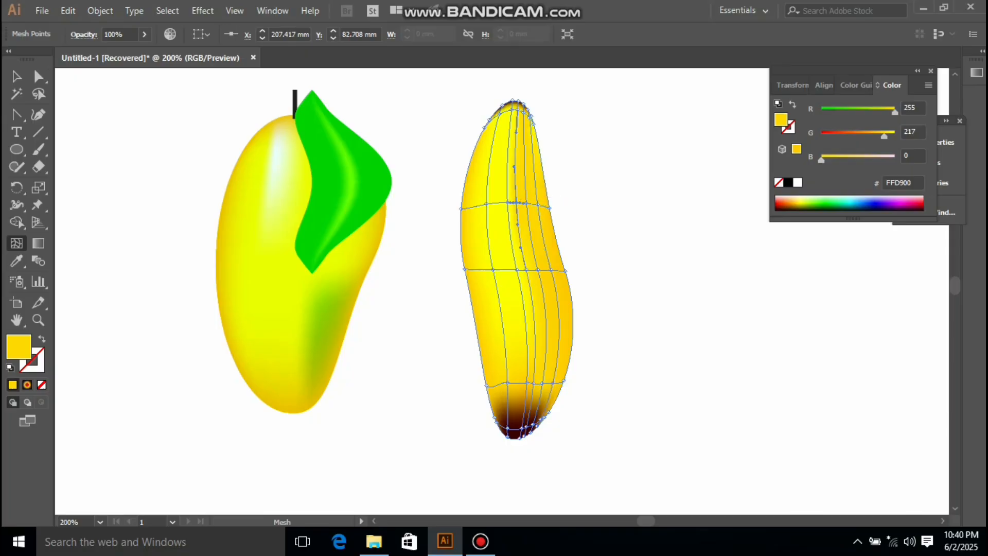
pyautogui.moveTo(514, 202); pyautogui.dragTo(475, 205)
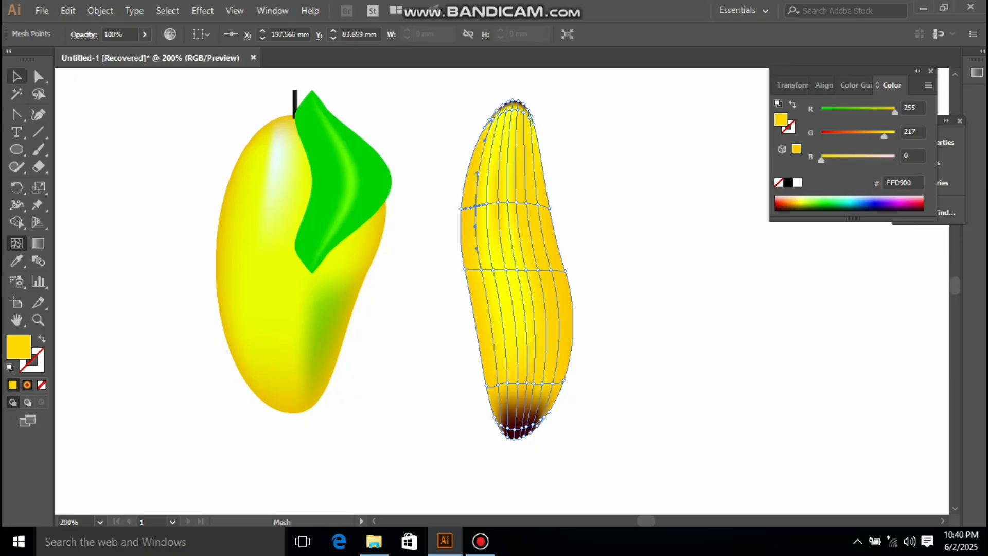
pyautogui.doubleClick(38, 77)
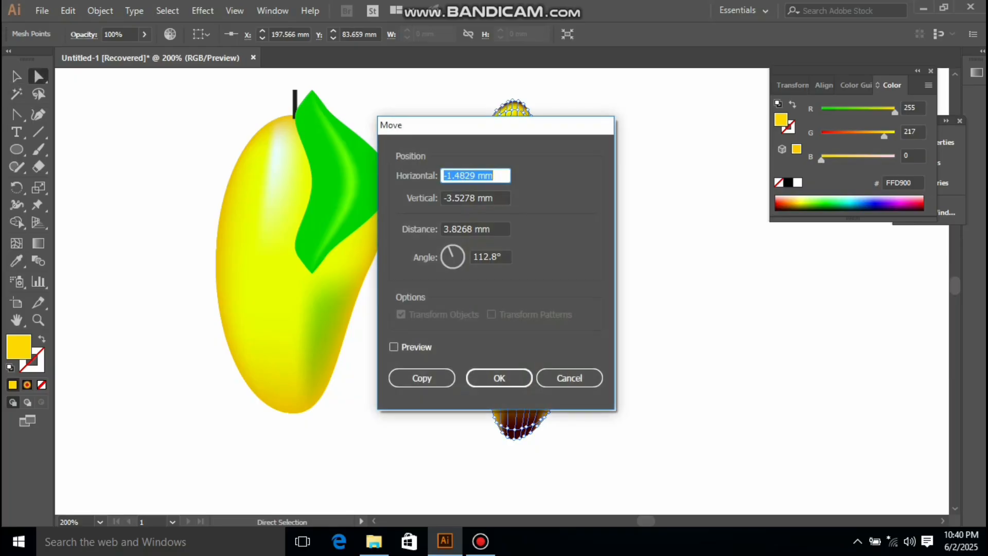
pyautogui.click(570, 378)
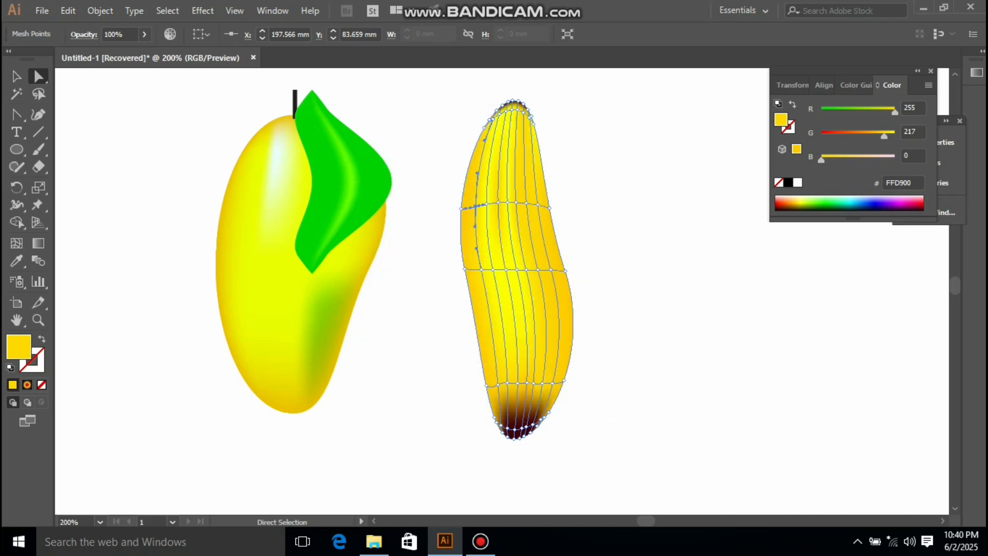
# Step: Select the mesh points along a vertical mesh line right of the mango's centre and colour them dark red (490000)
pyautogui.click(586, 175)
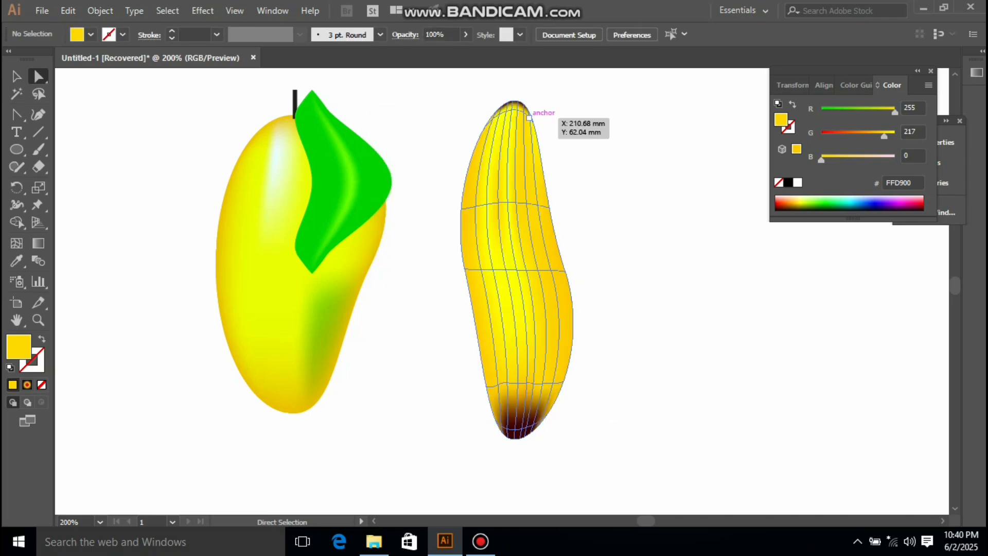
pyautogui.press('shift')
pyautogui.keyDown('shift'); pyautogui.click(529, 118); pyautogui.keyUp('shift')
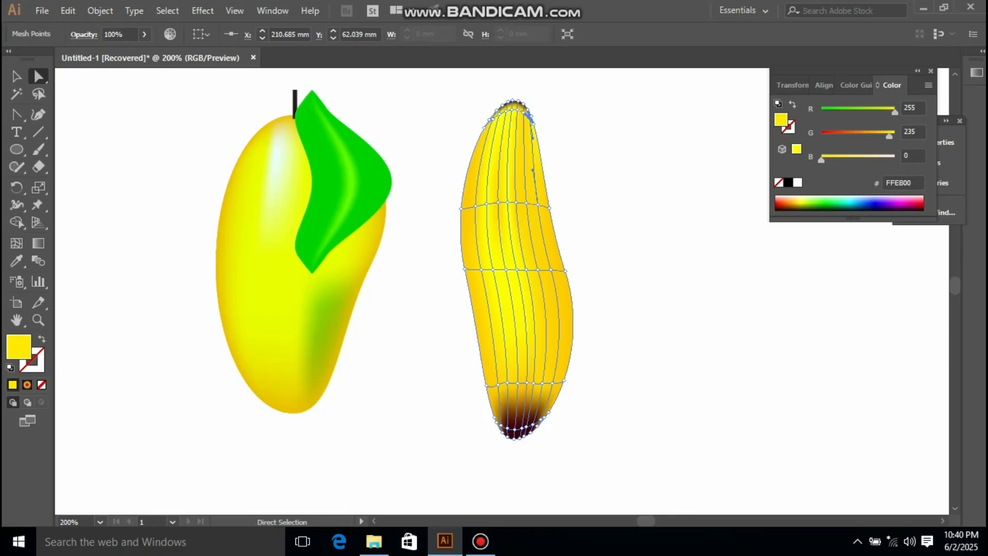
pyautogui.click(498, 202)
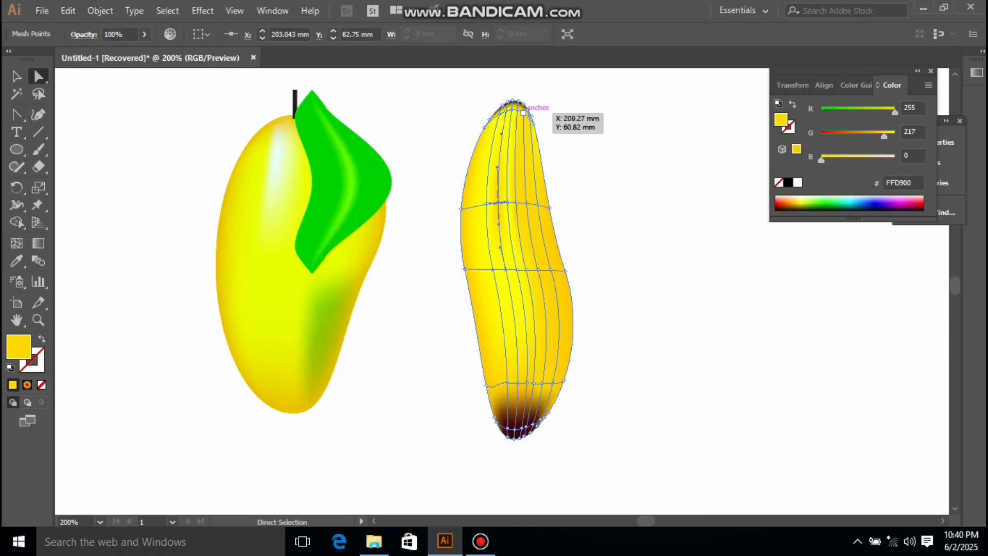
pyautogui.press('shift')
pyautogui.keyDown('shift'); pyautogui.click(524, 112); pyautogui.keyUp('shift')
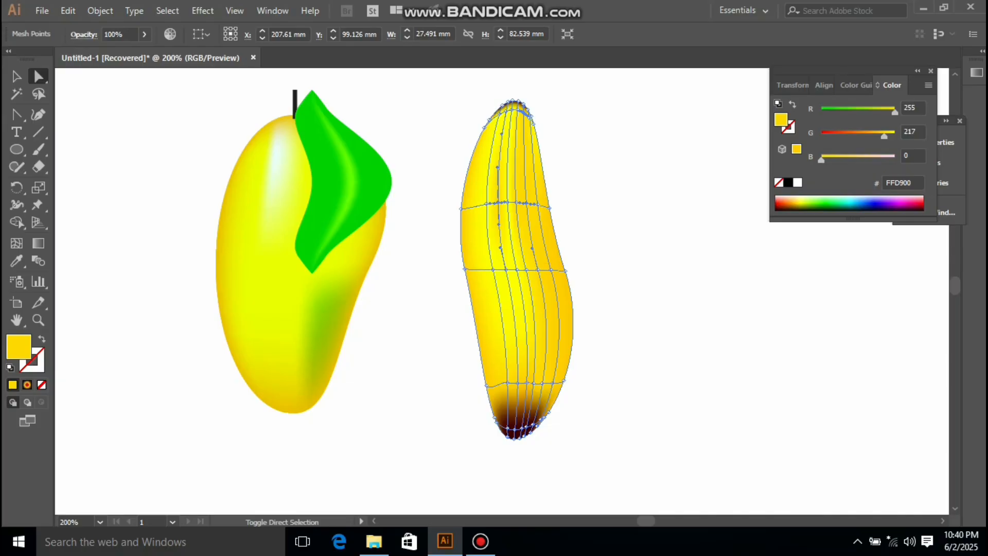
pyautogui.keyDown('shift'); pyautogui.click(537, 269); pyautogui.keyUp('shift')
pyautogui.keyDown('shift'); pyautogui.click(540, 384); pyautogui.keyUp('shift')
pyautogui.moveTo(884, 136); pyautogui.dragTo(820, 136)
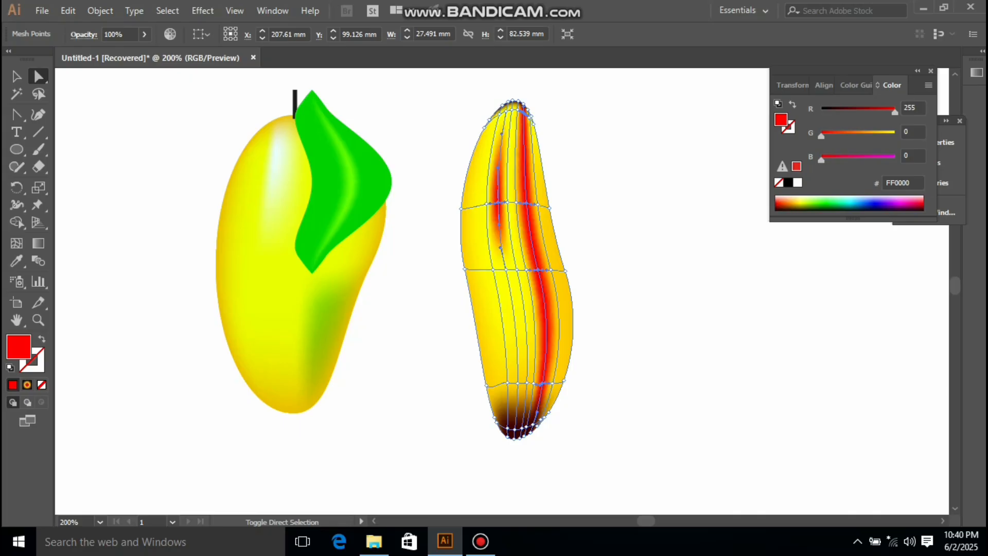
pyautogui.moveTo(894, 111); pyautogui.dragTo(842, 110)
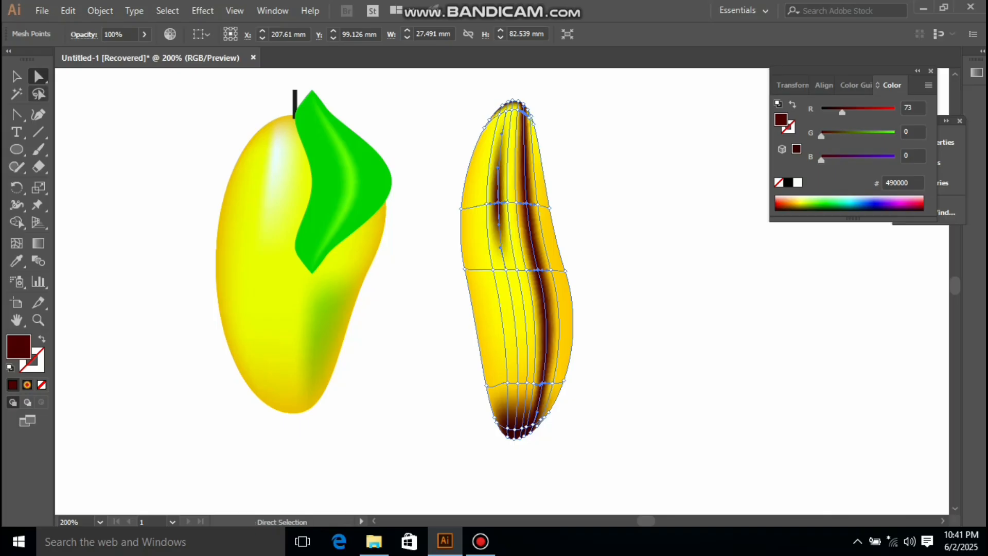
# Step: Move the shaded mango slightly left and place a duplicate copy beside it on the right, then deselect
pyautogui.press('v')
pyautogui.hotkey('ctrl', 'shift', 'a')
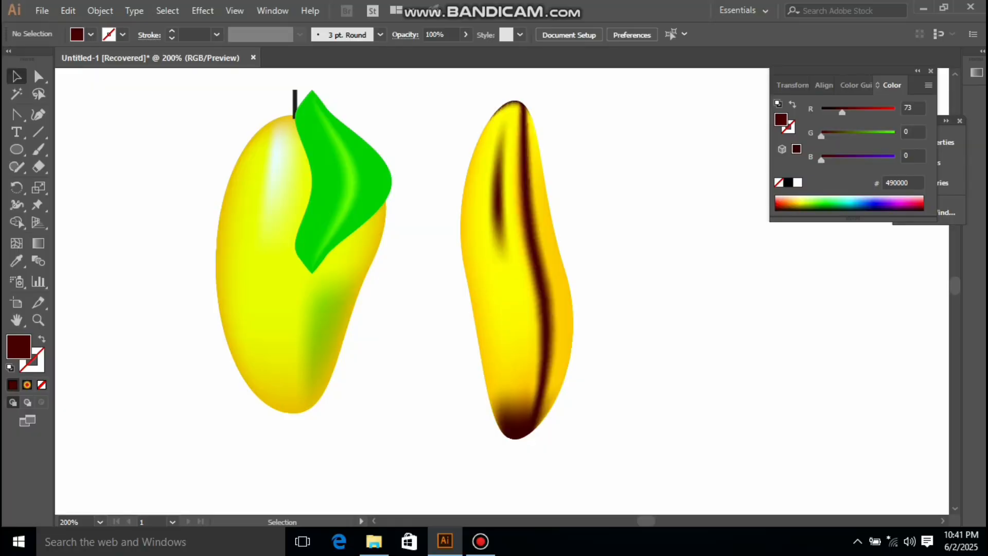
pyautogui.moveTo(514, 309); pyautogui.dragTo(487, 313)
pyautogui.moveTo(522, 273); pyautogui.dragTo(635, 273)
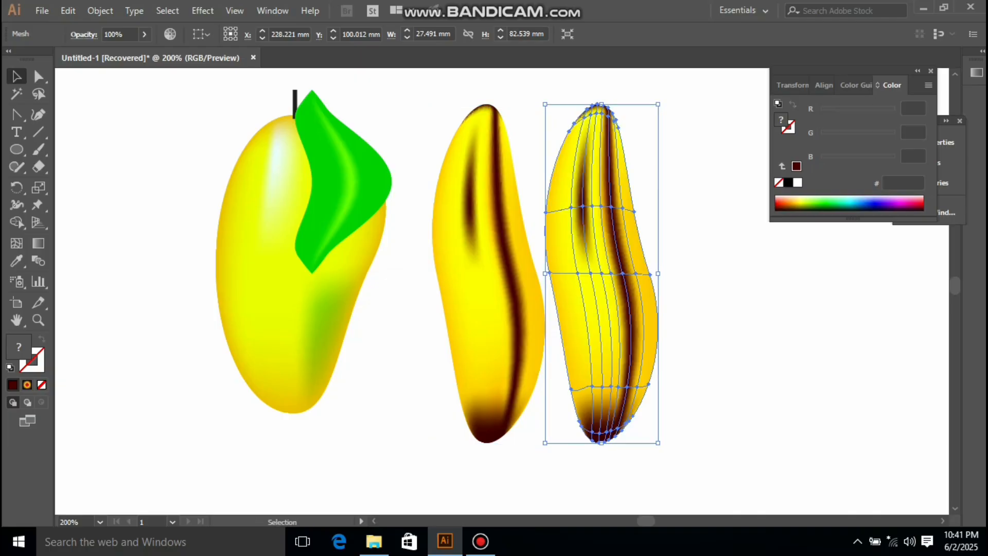
pyautogui.hotkey('ctrl', 'shift', 'a')
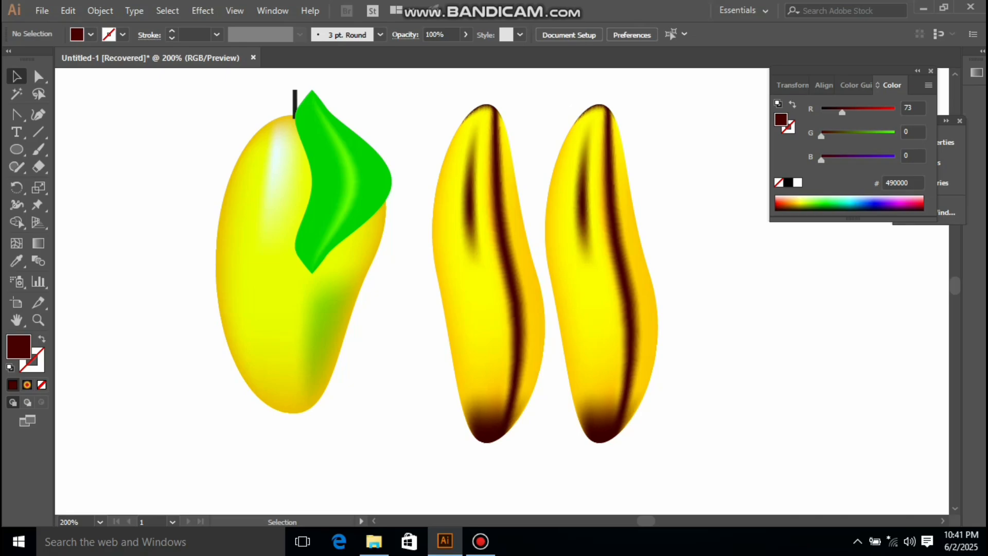
pyautogui.click(480, 541)
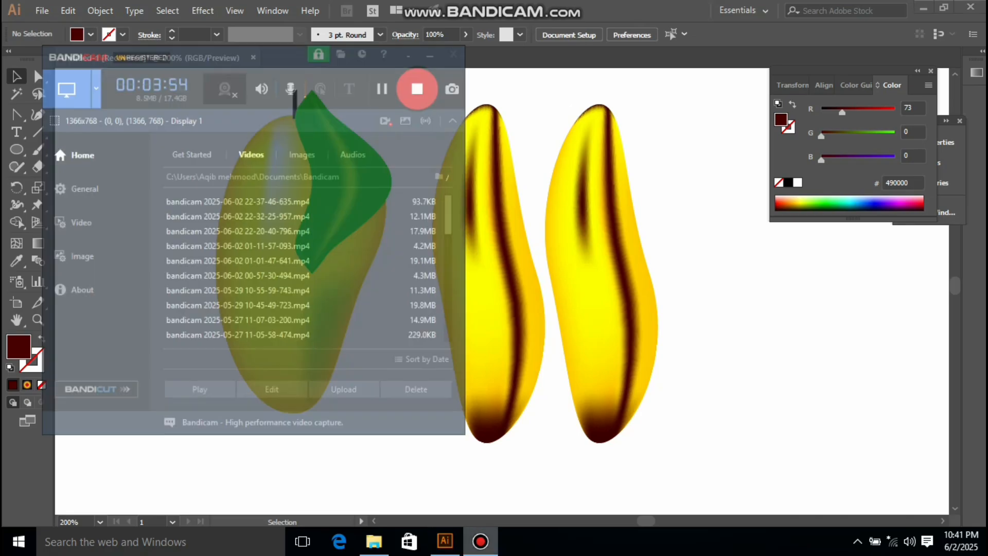